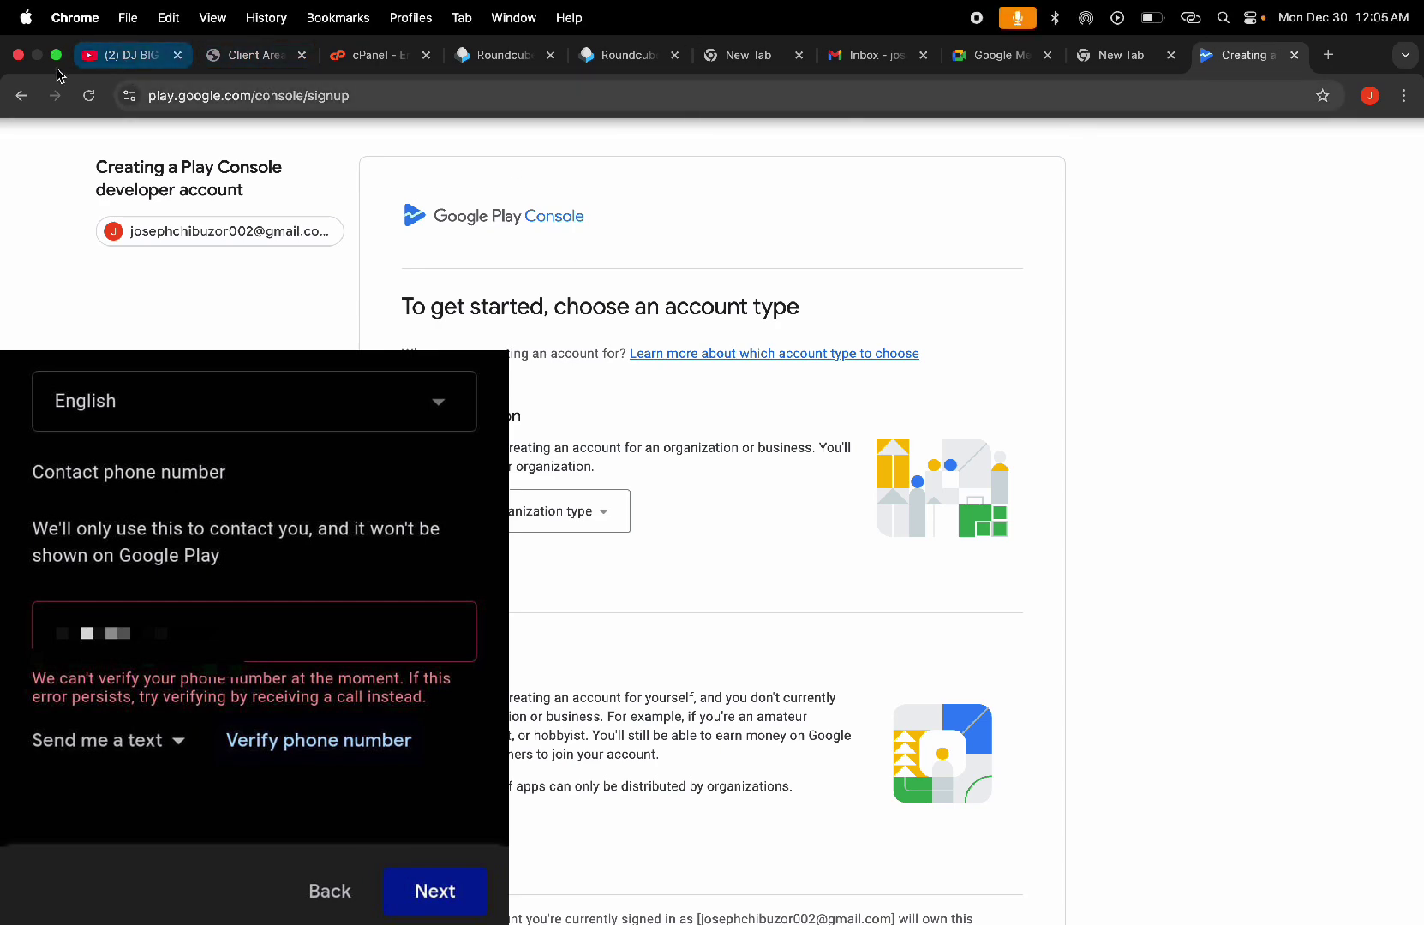
Make the browser full screen over the developer signup page and bring up Chrome's main menu
left_click(56, 54)
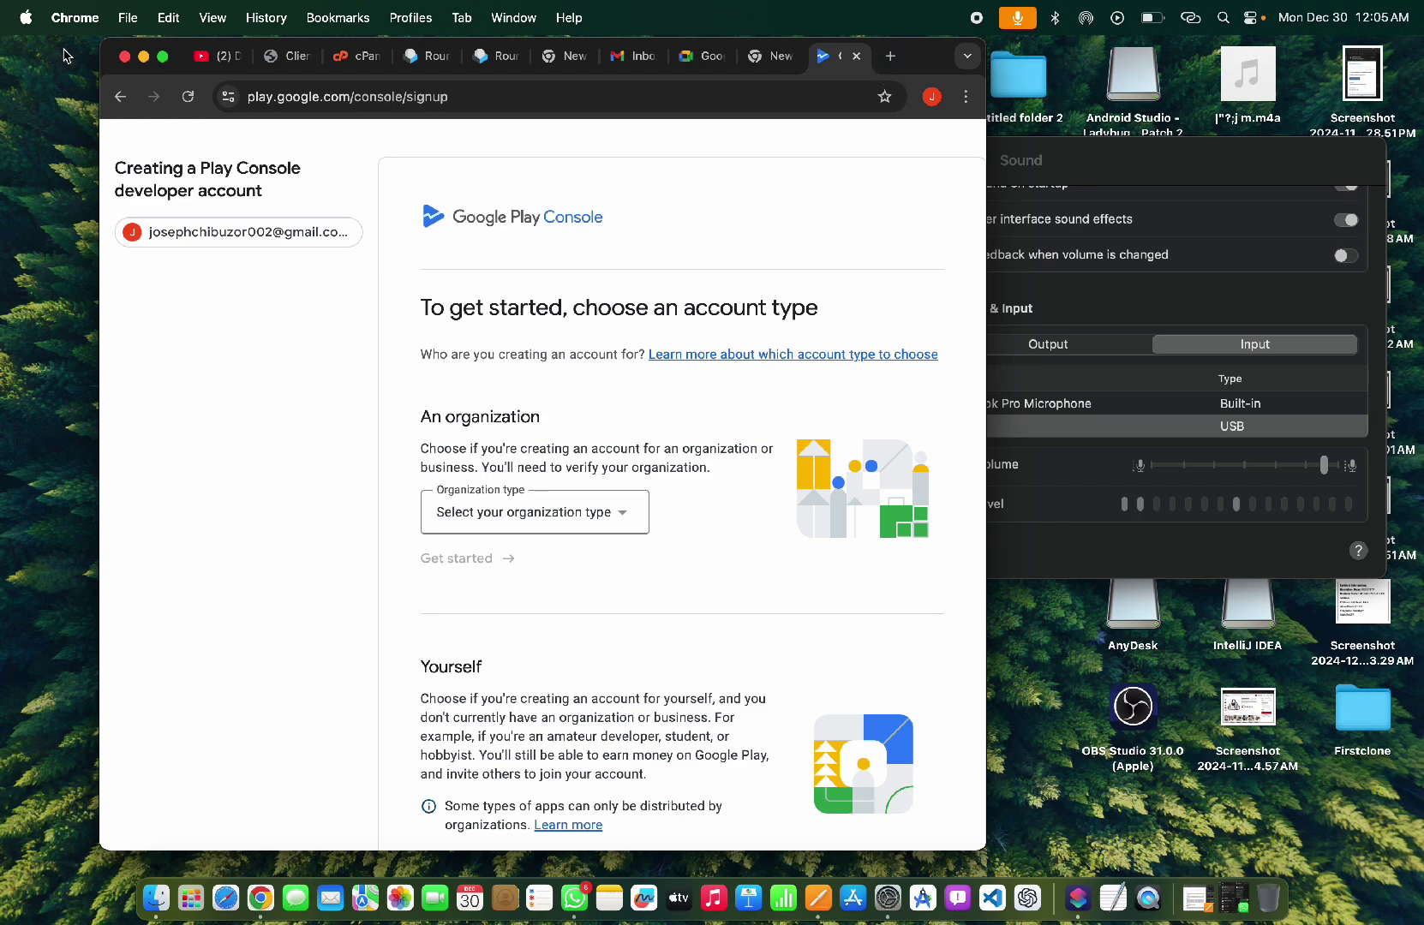
left_click(164, 57)
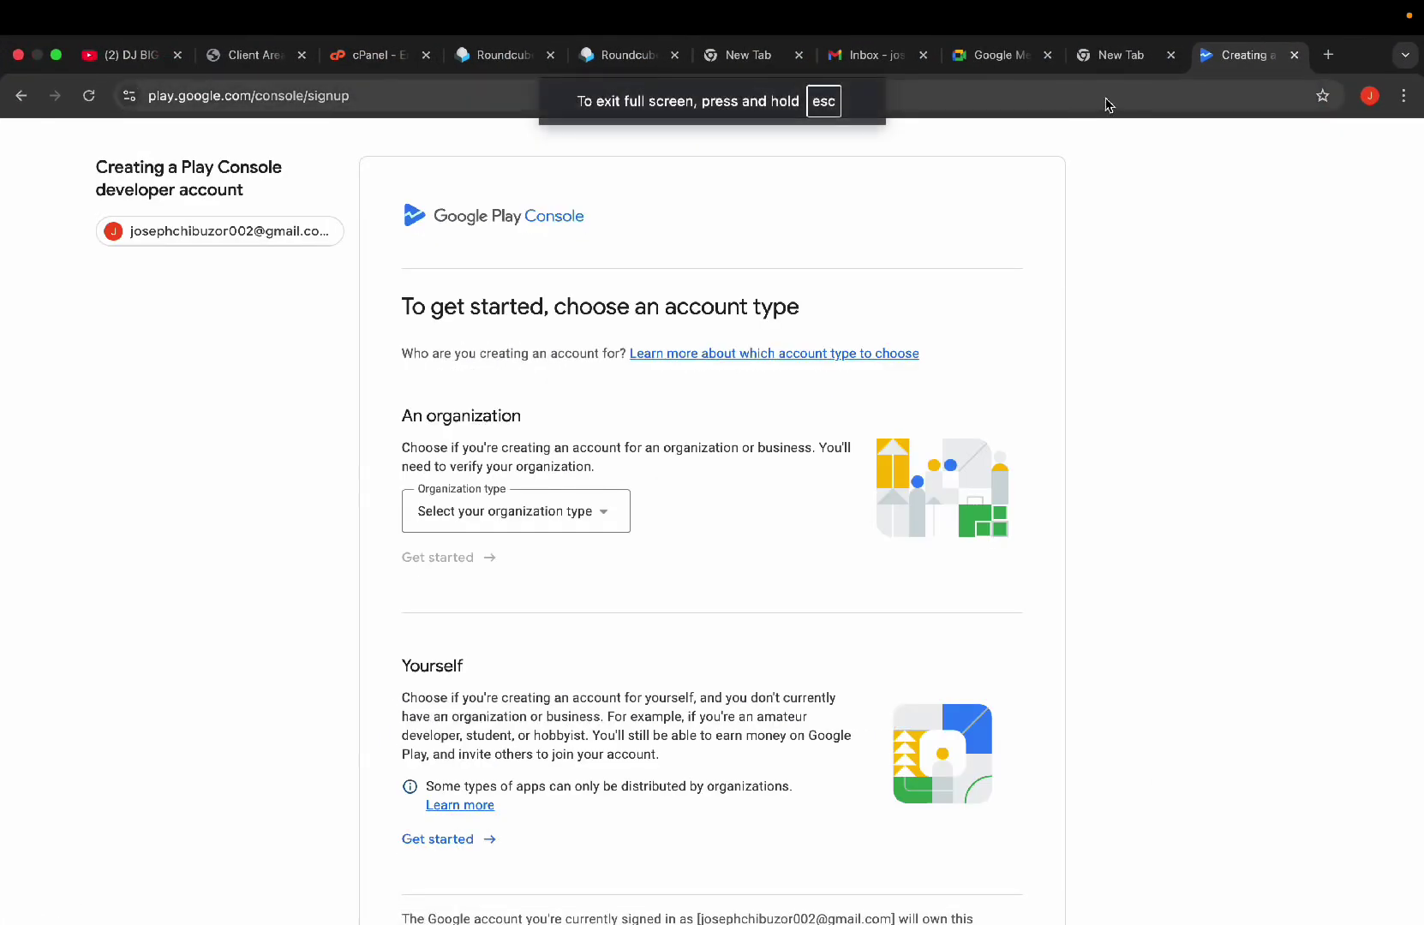
left_click(1401, 97)
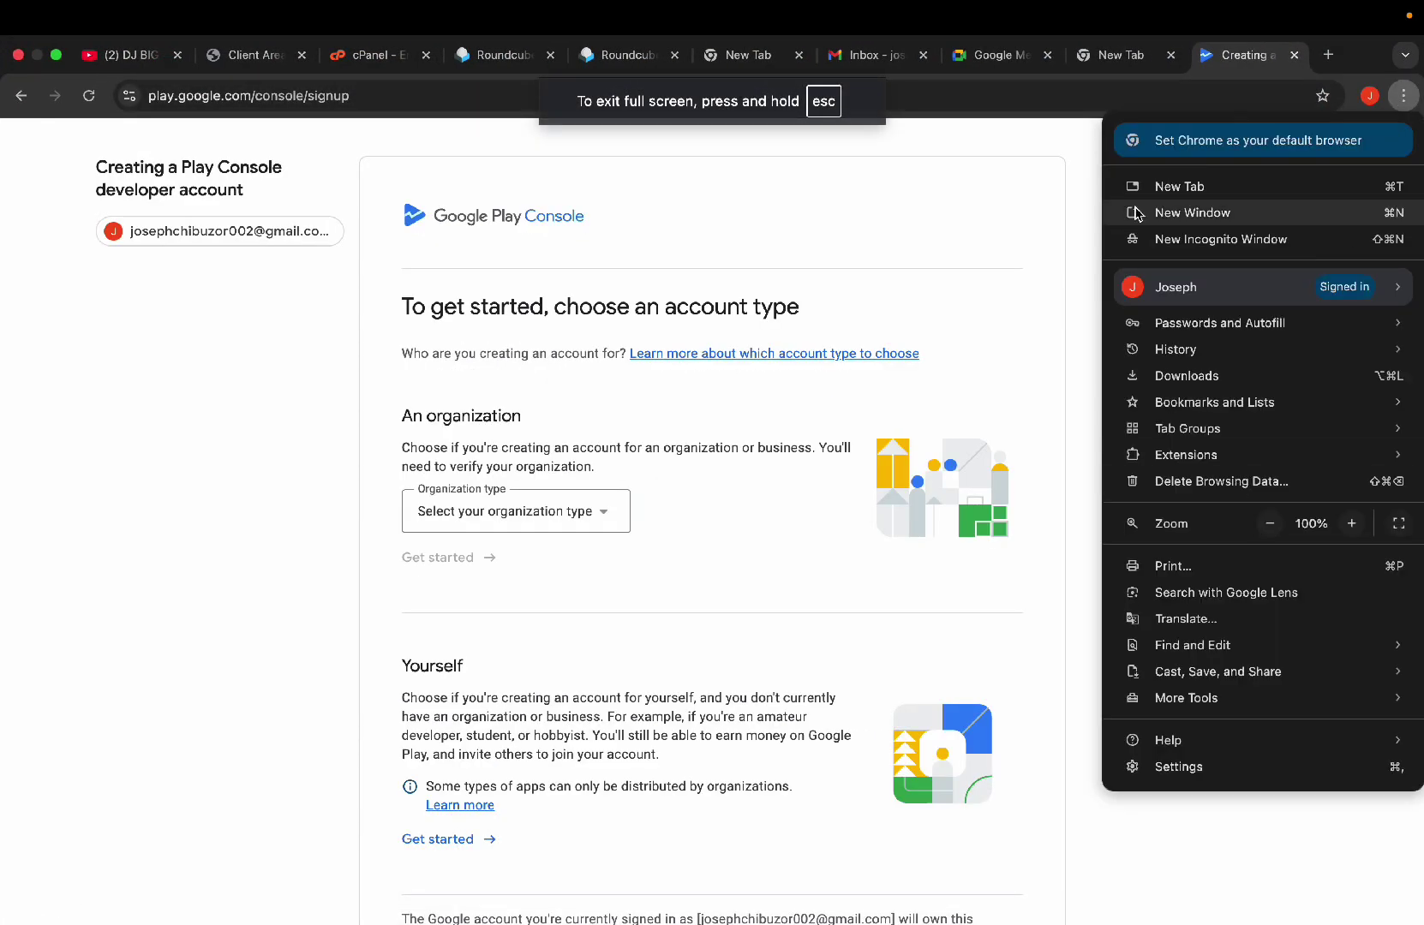
mouse_move(1216, 462)
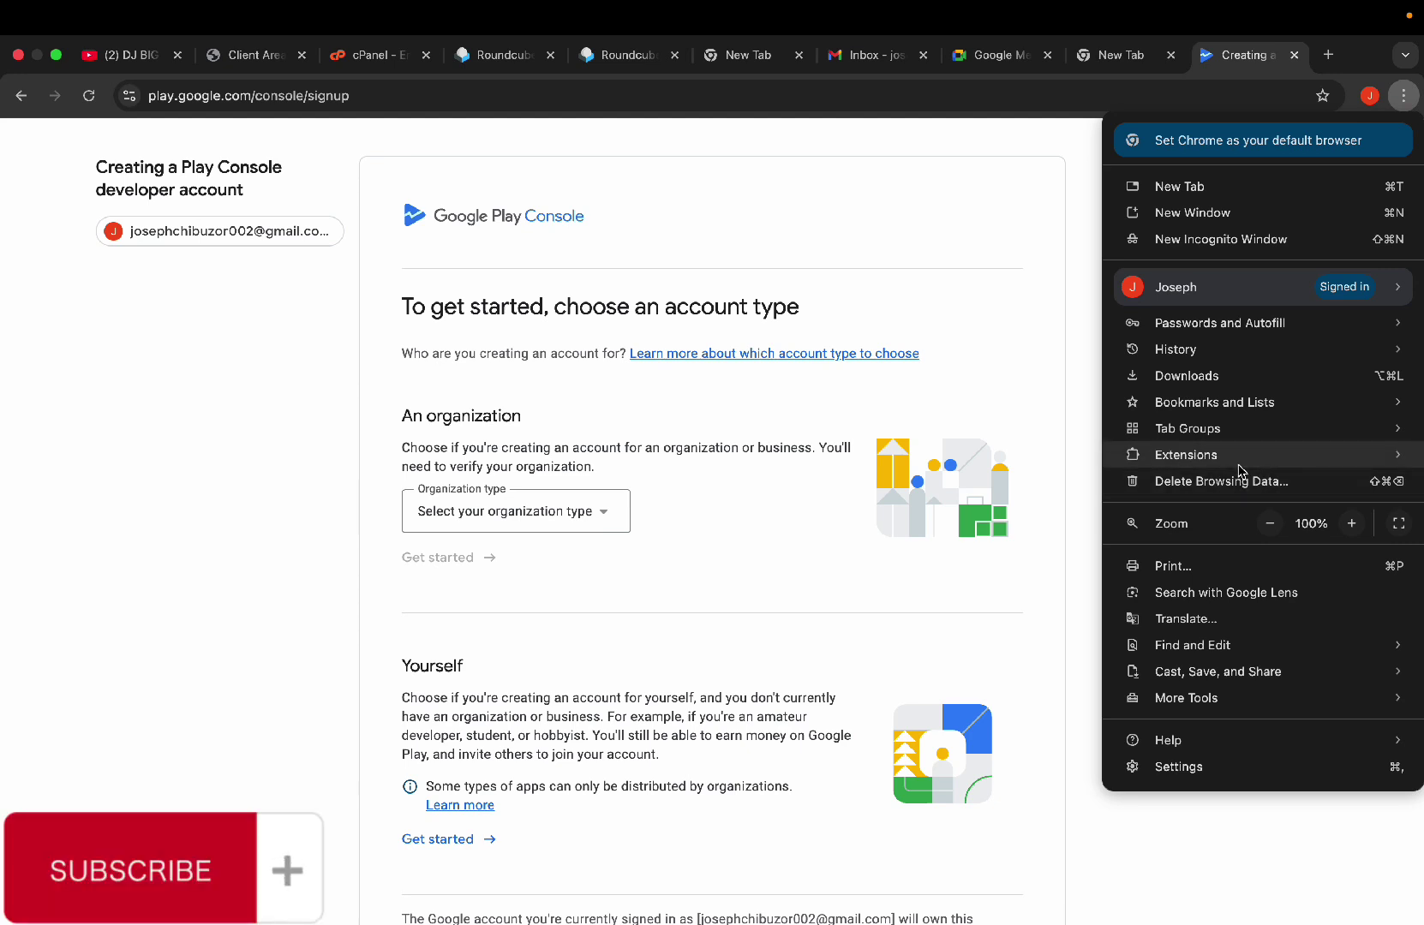
Delete Chrome's browsing history, downloads, cookies and cached files for All time
left_click(1286, 481)
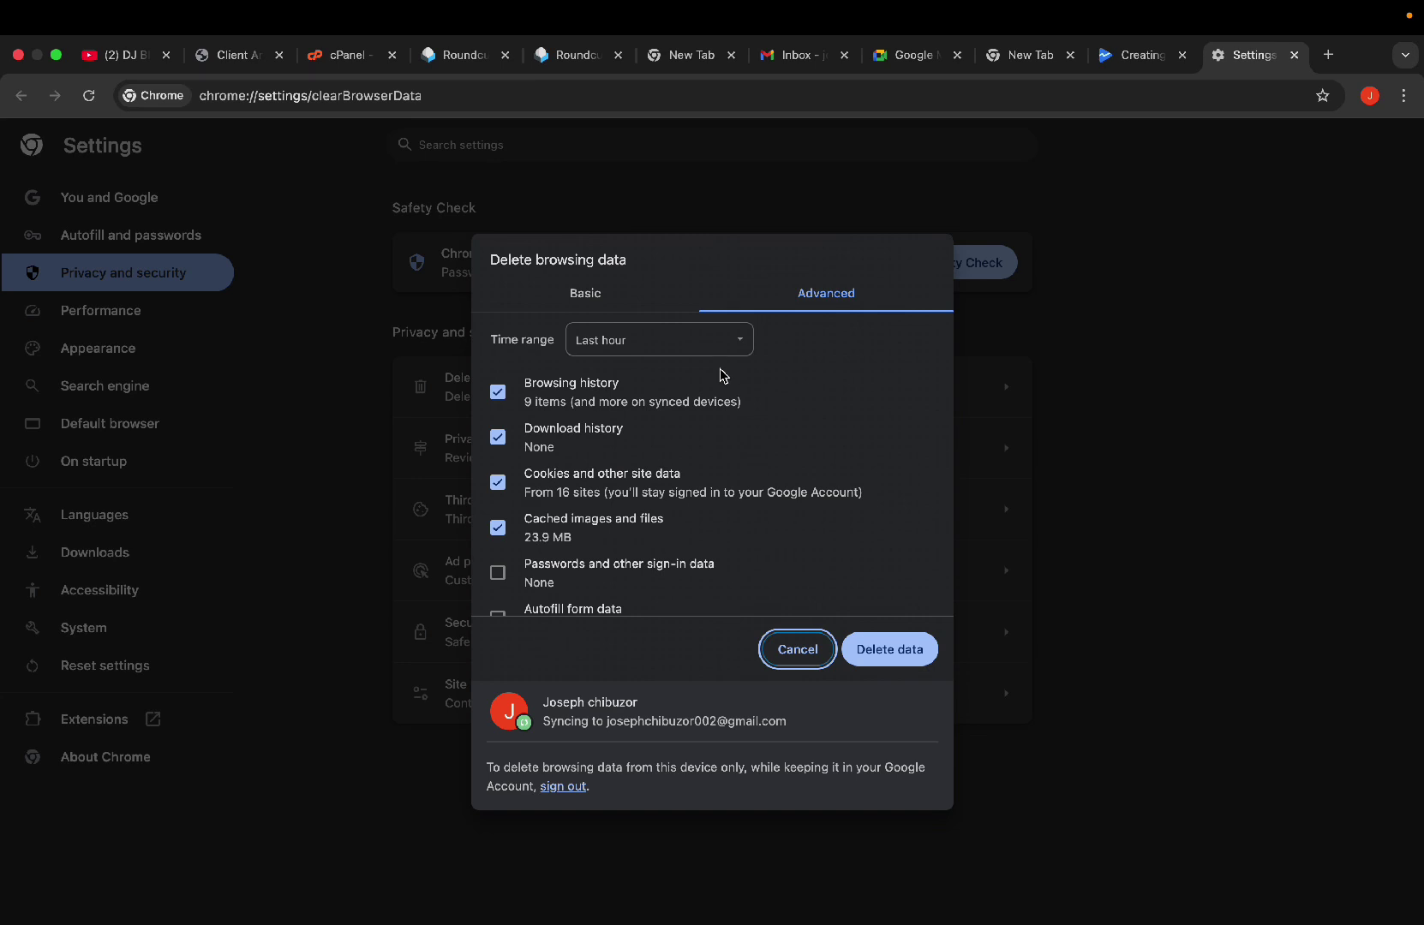
left_click(734, 346)
left_click(727, 340)
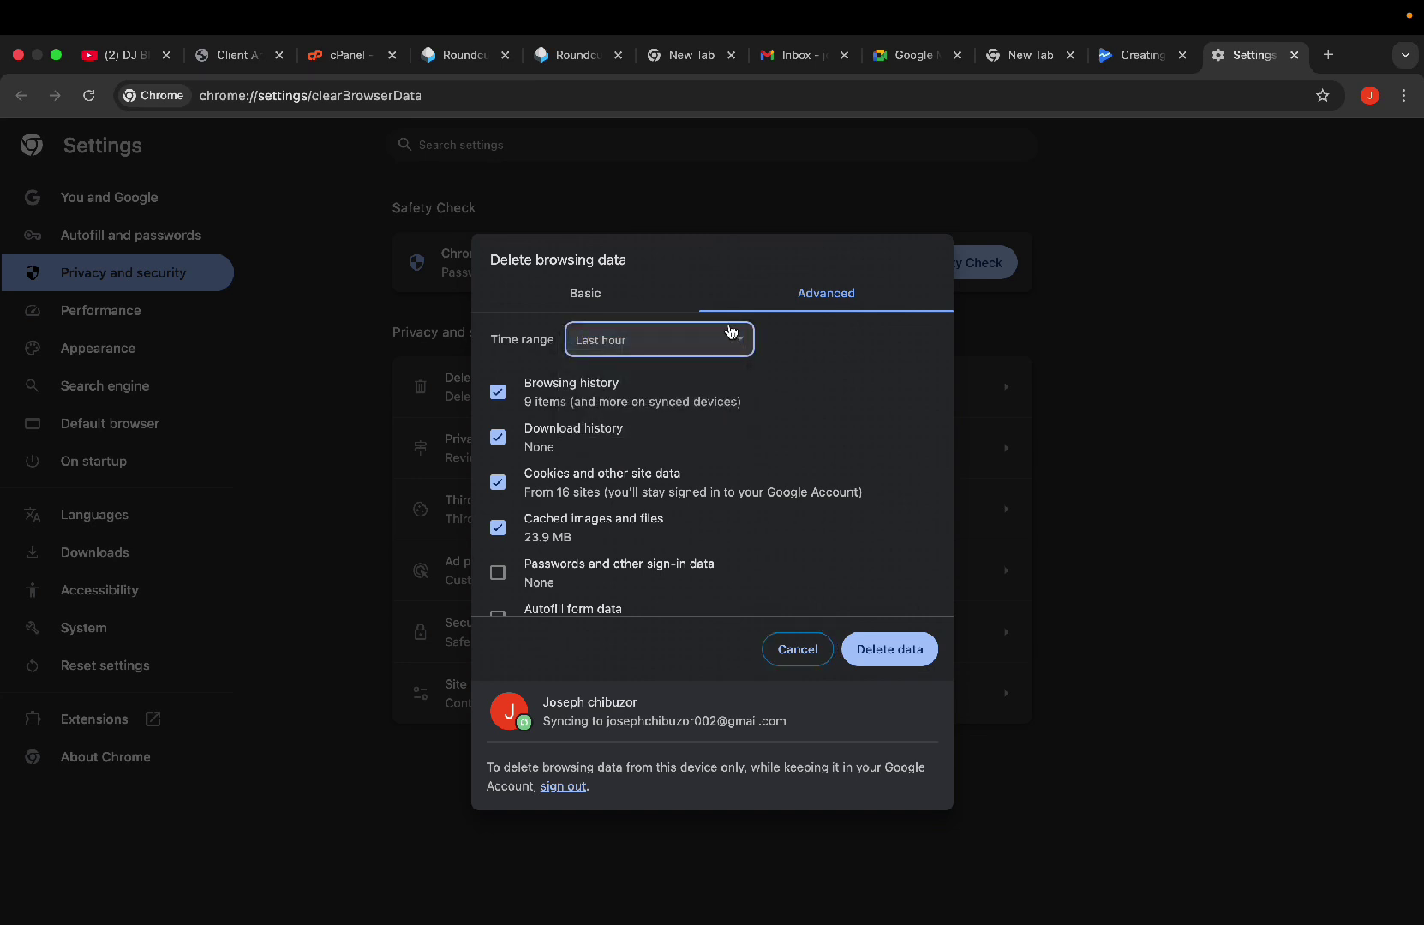
left_click(672, 351)
left_click(621, 423)
scroll(716, 546, "down", 3)
scroll(717, 546, "up", 3)
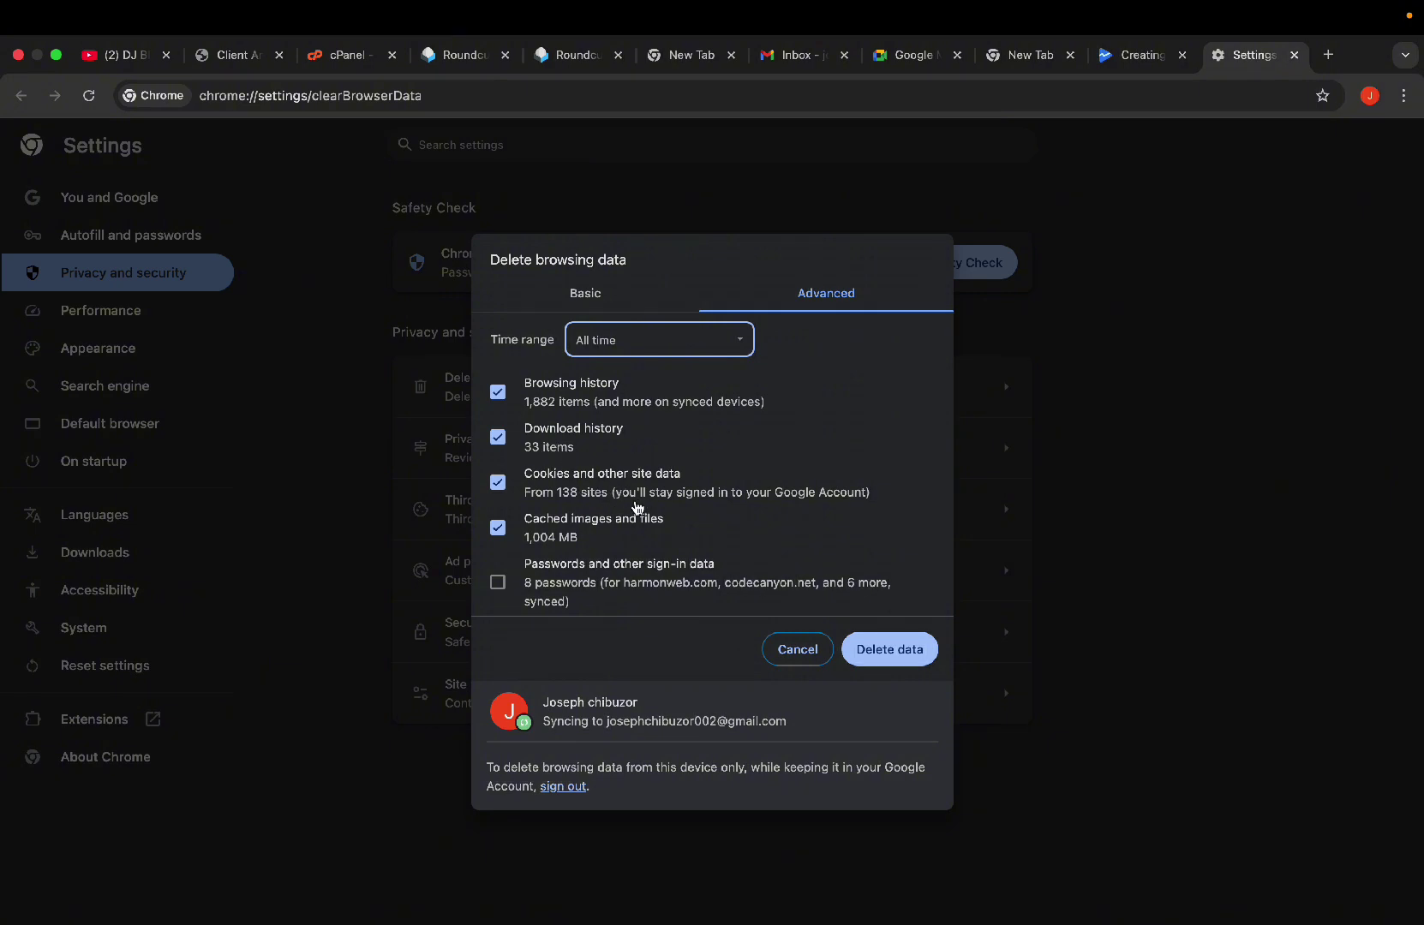
scroll(664, 514, "down", 3)
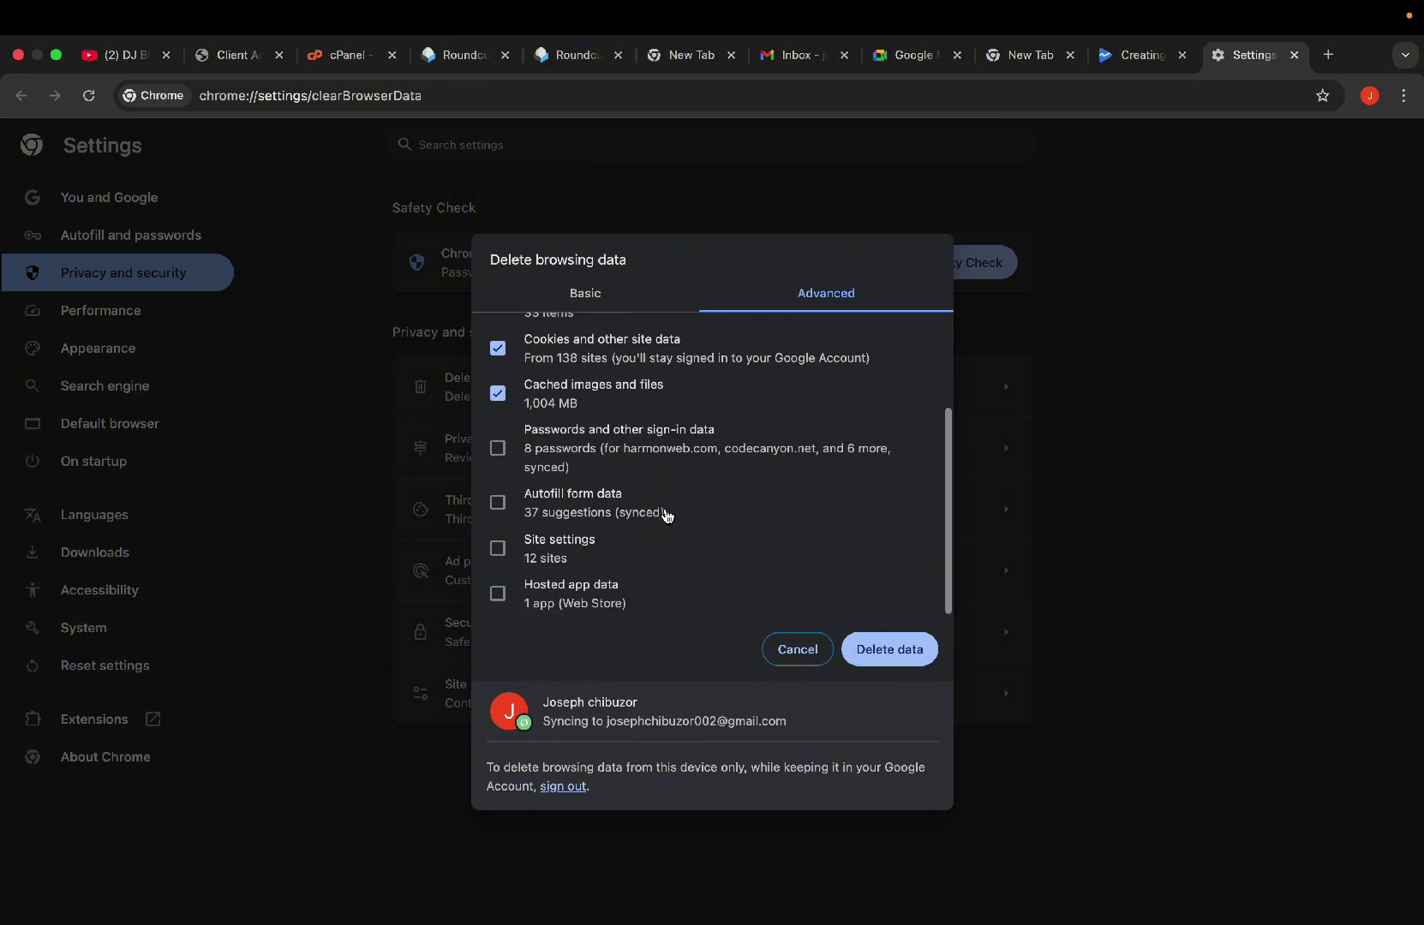
left_click(875, 653)
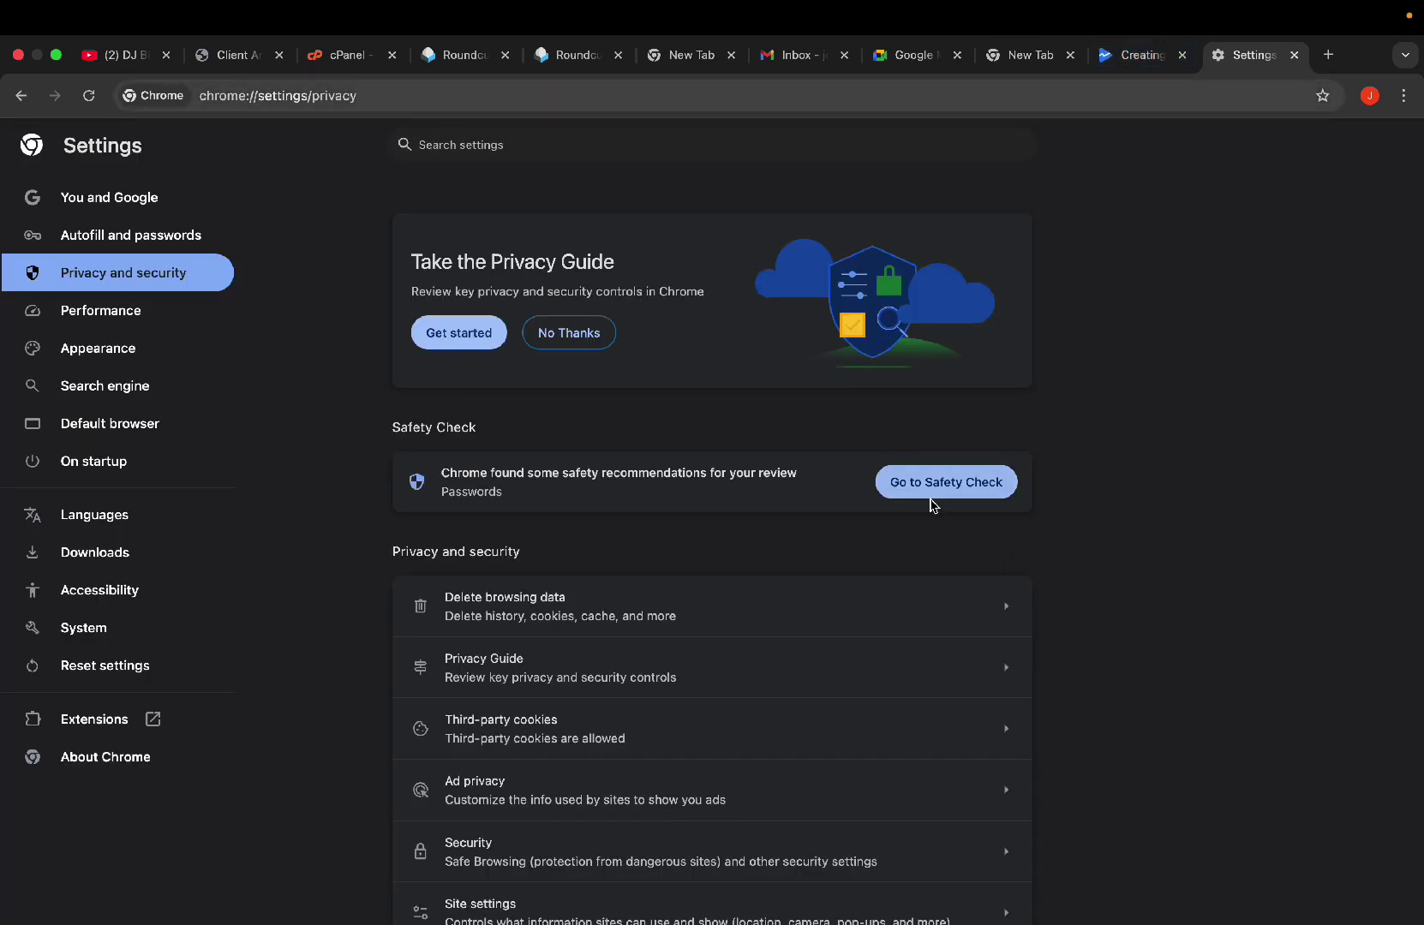
Reload the Play Console signup page and choose Get started for a personal developer account
left_click(1129, 67)
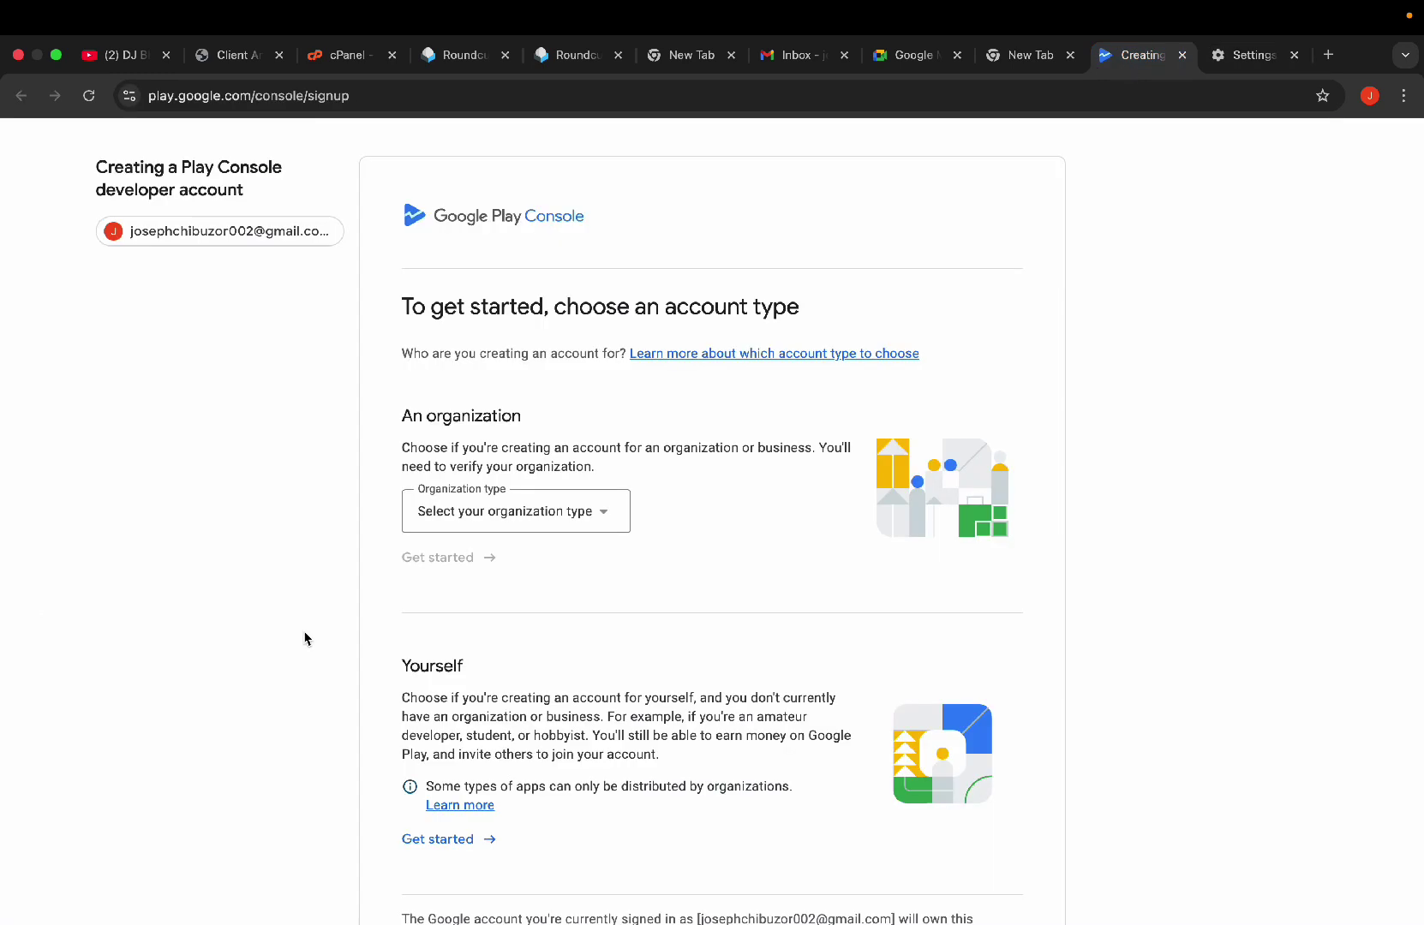
left_click(89, 96)
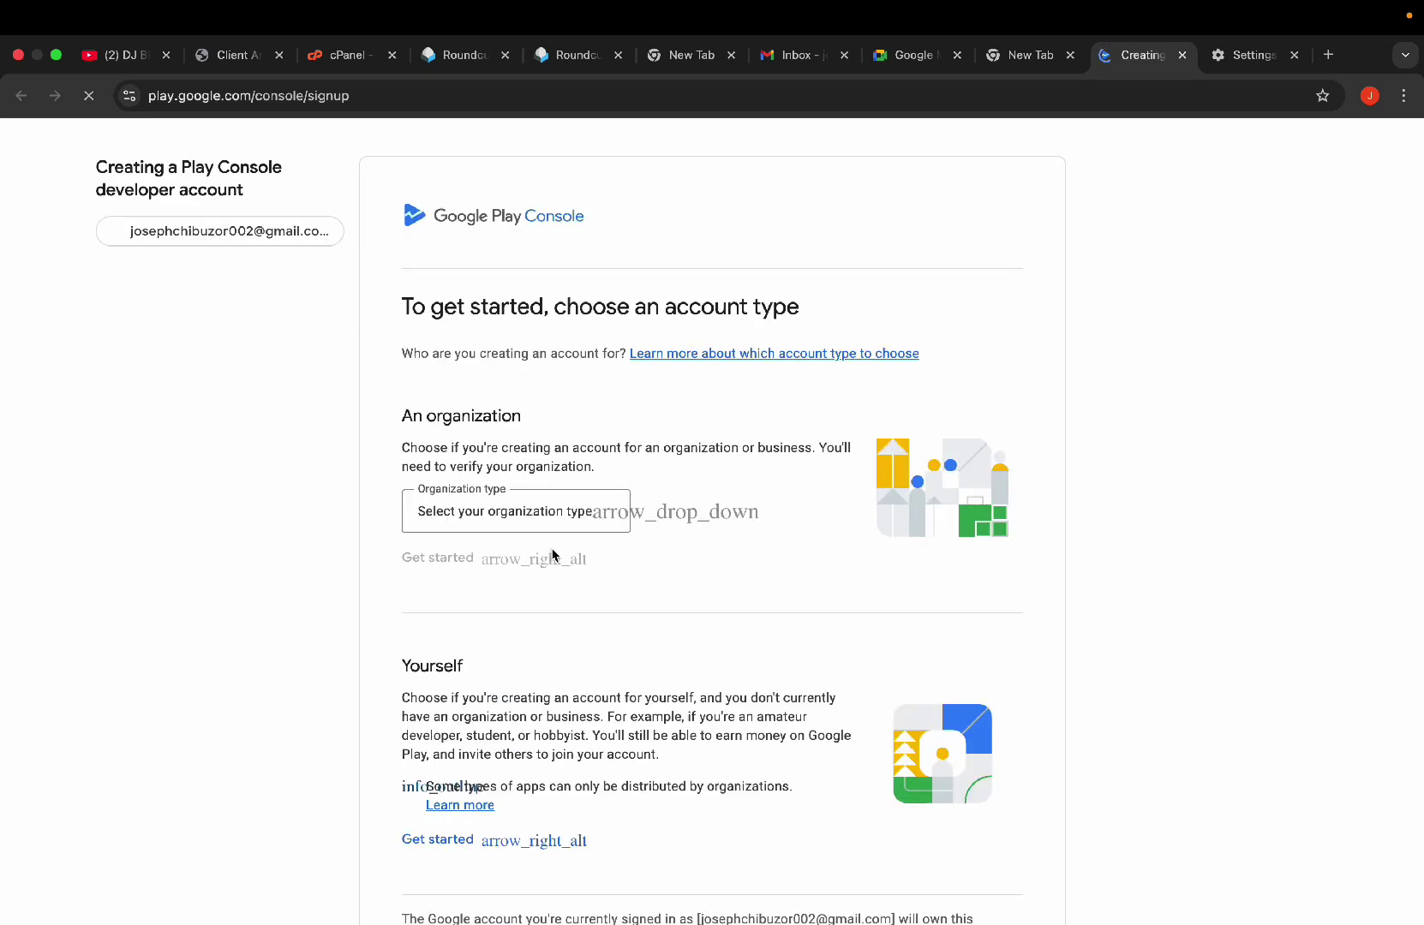
left_click(557, 523)
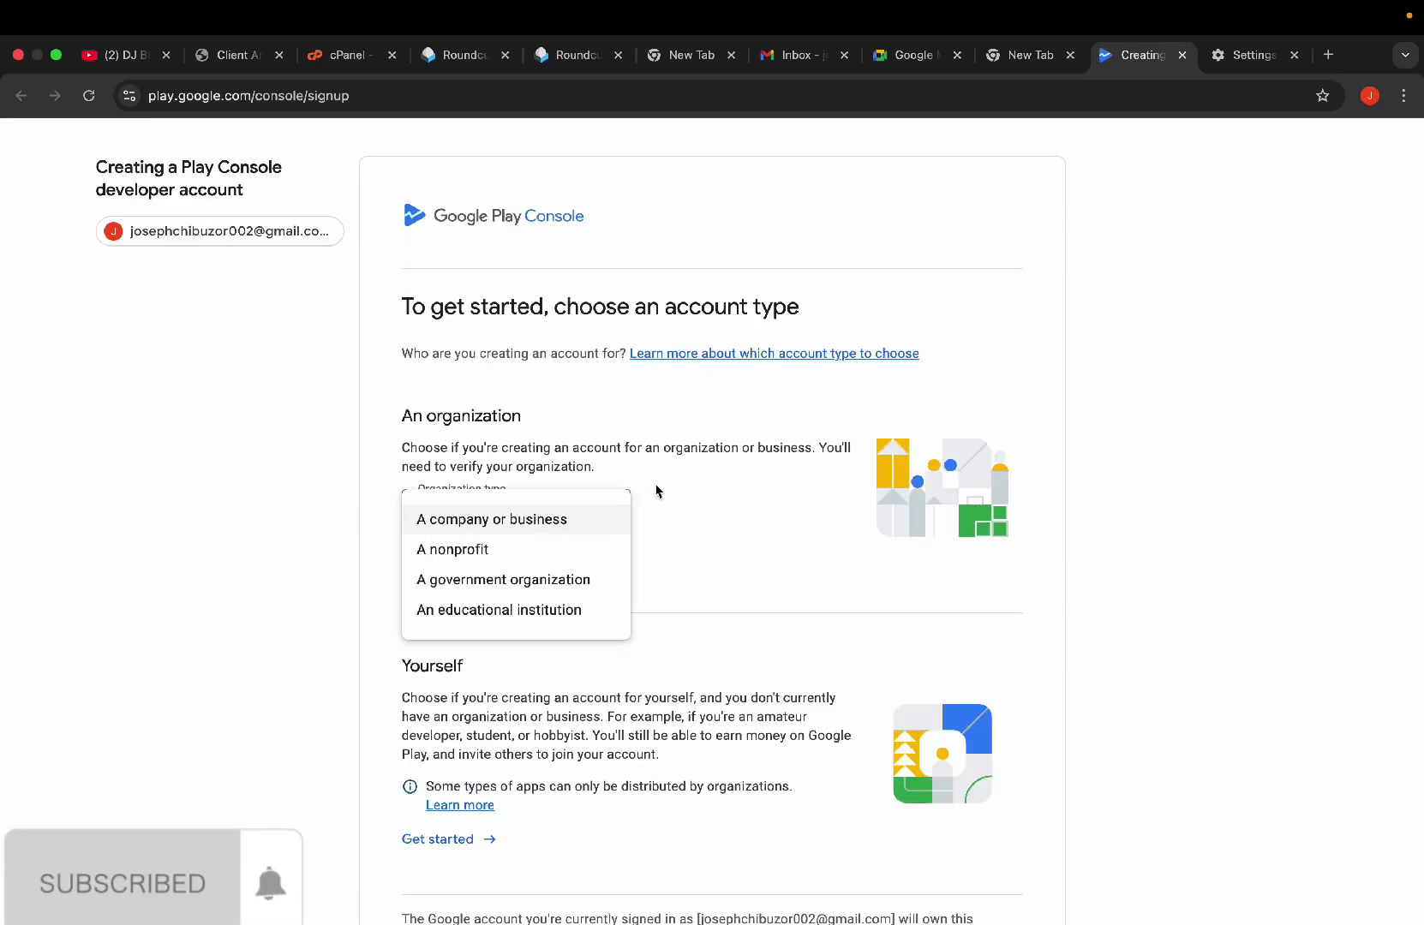
left_click(764, 486)
scroll(765, 490, "down", 3)
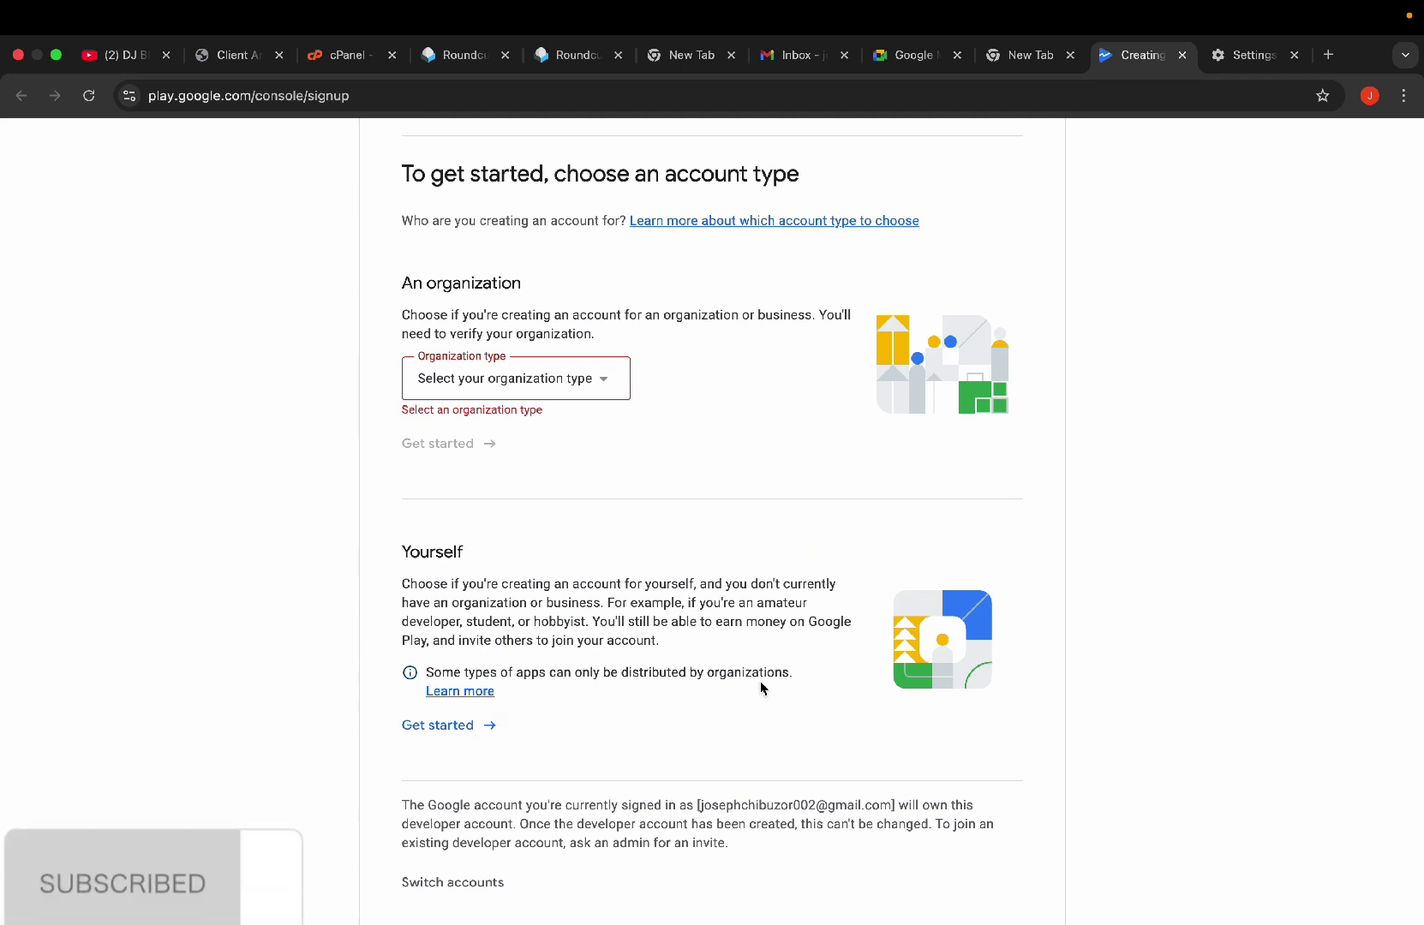
left_click(459, 733)
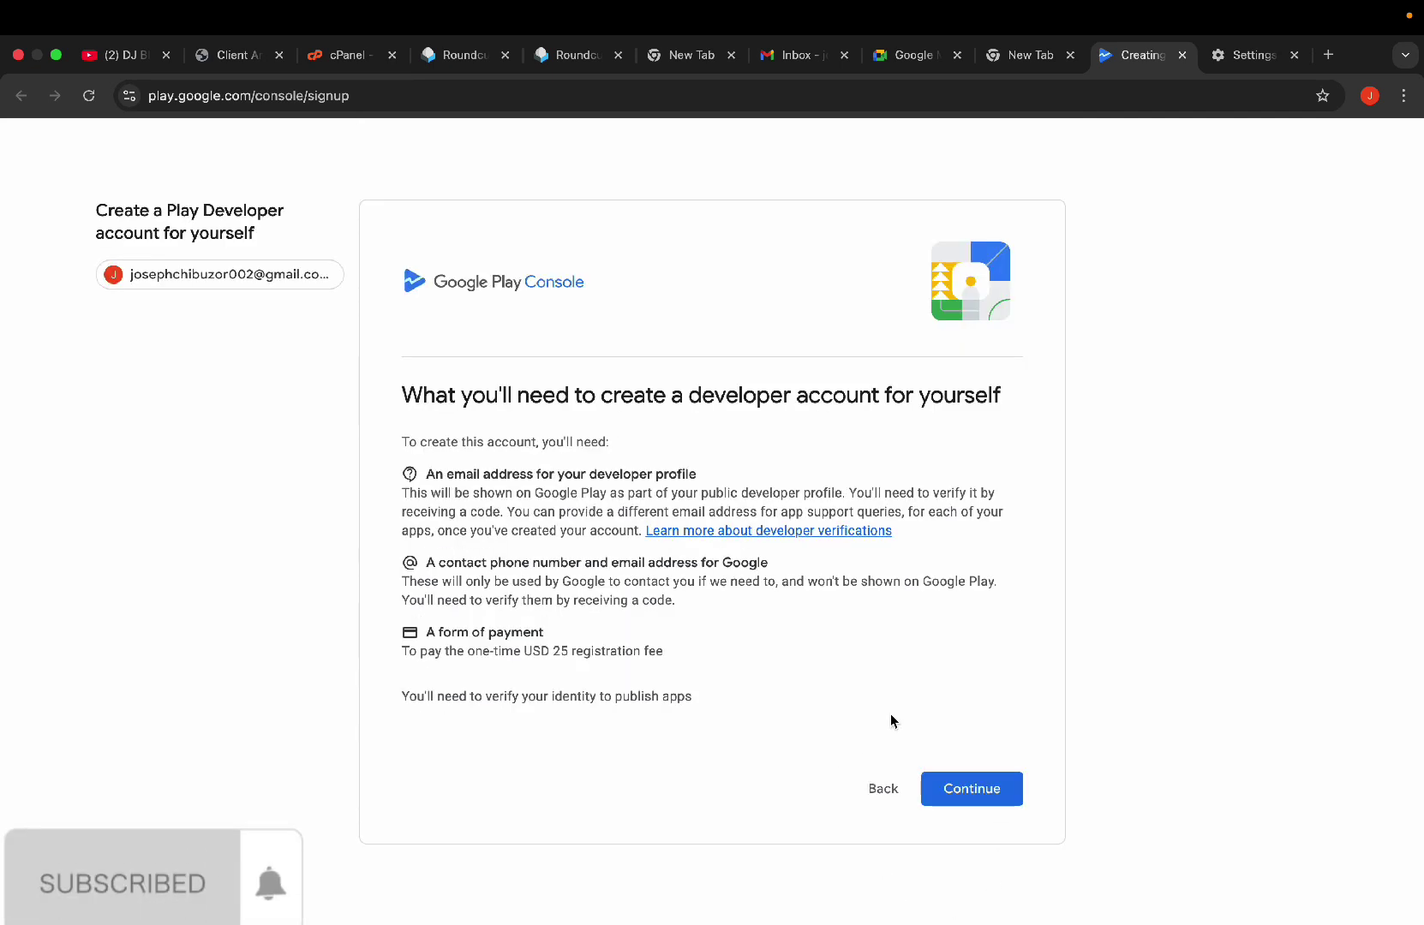
Restart the personal signup, enter the developer's name as developer name, and submit it
left_click(866, 786)
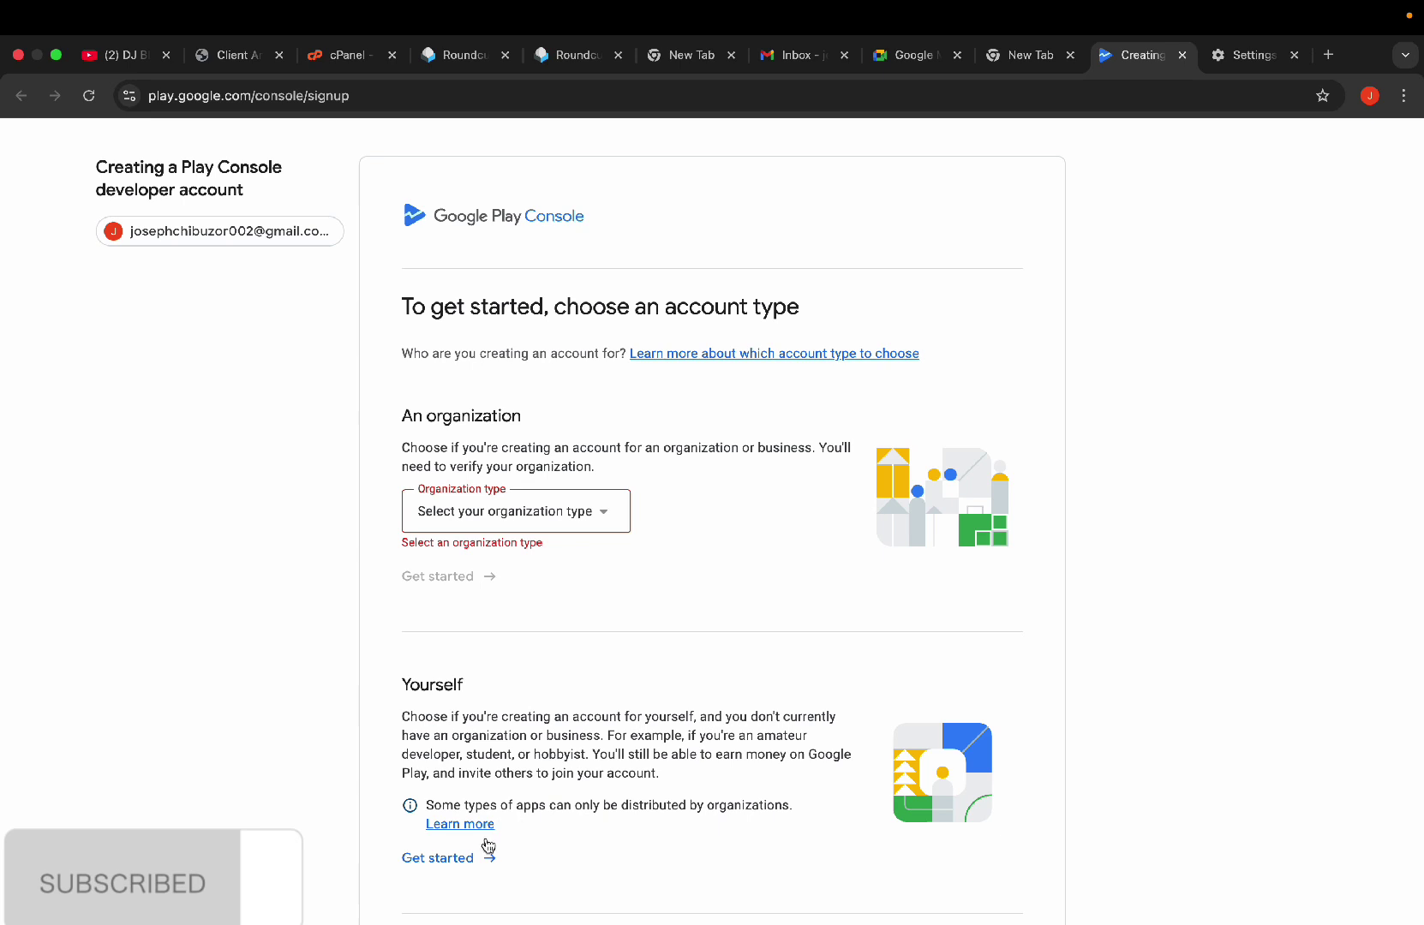
left_click(467, 858)
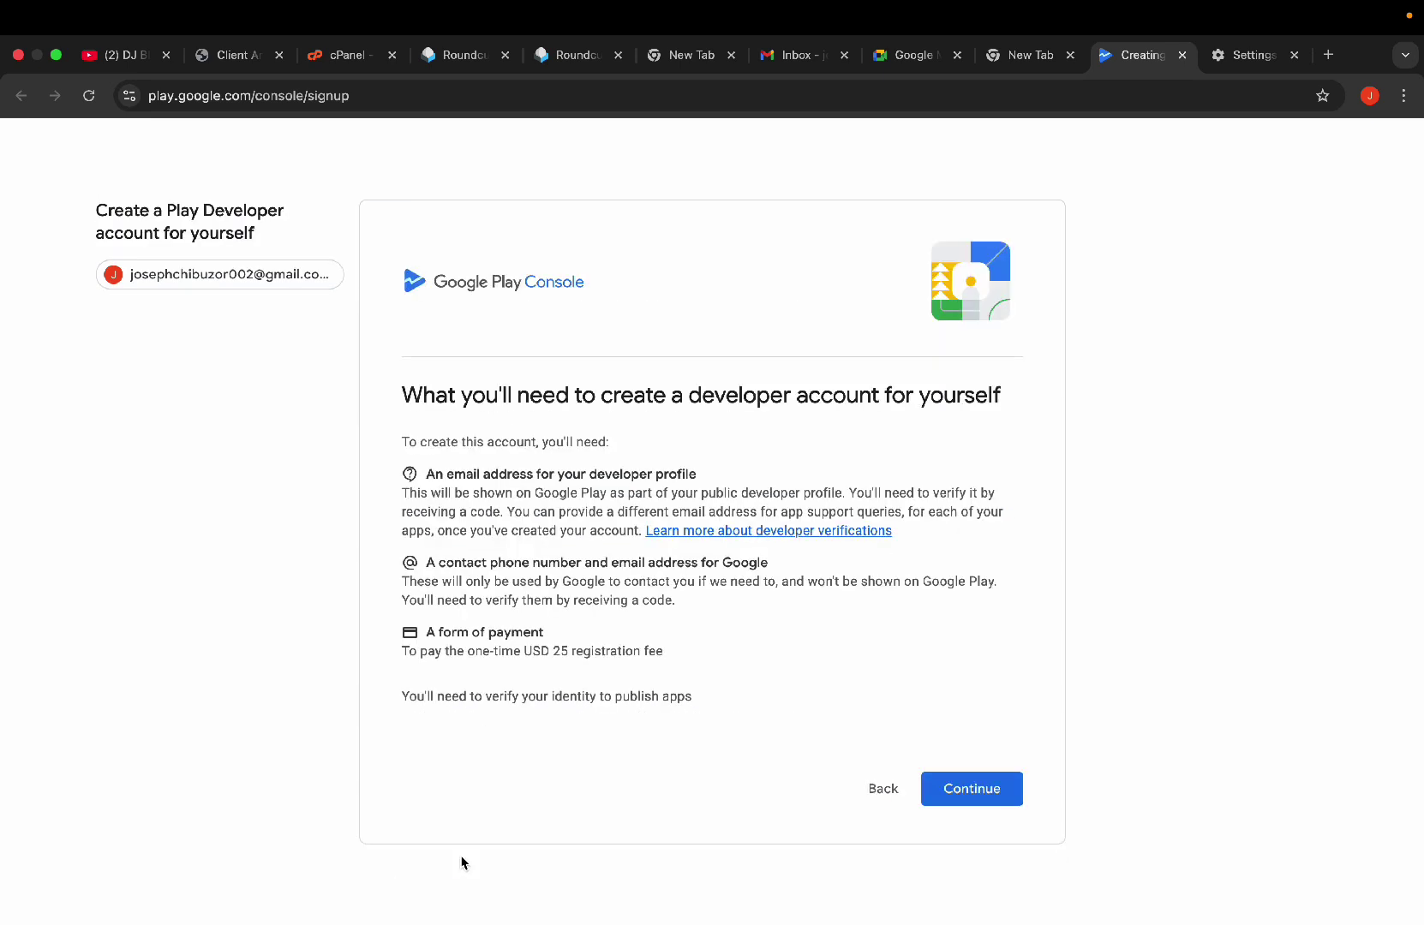
left_click(972, 792)
left_click(560, 612)
type("J")
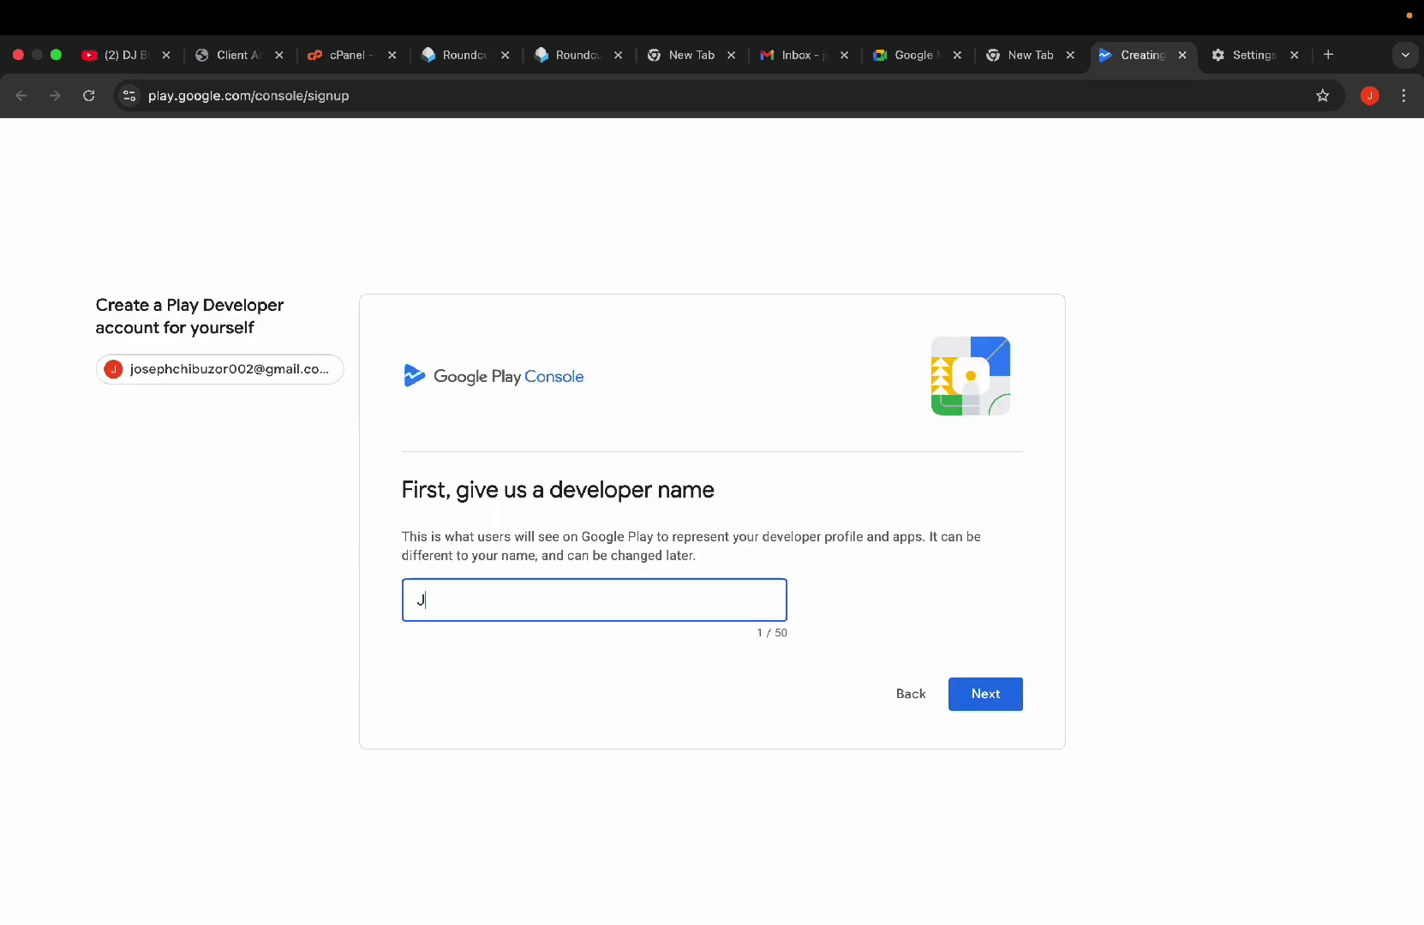
type("OSEPH TECHHHHHH")
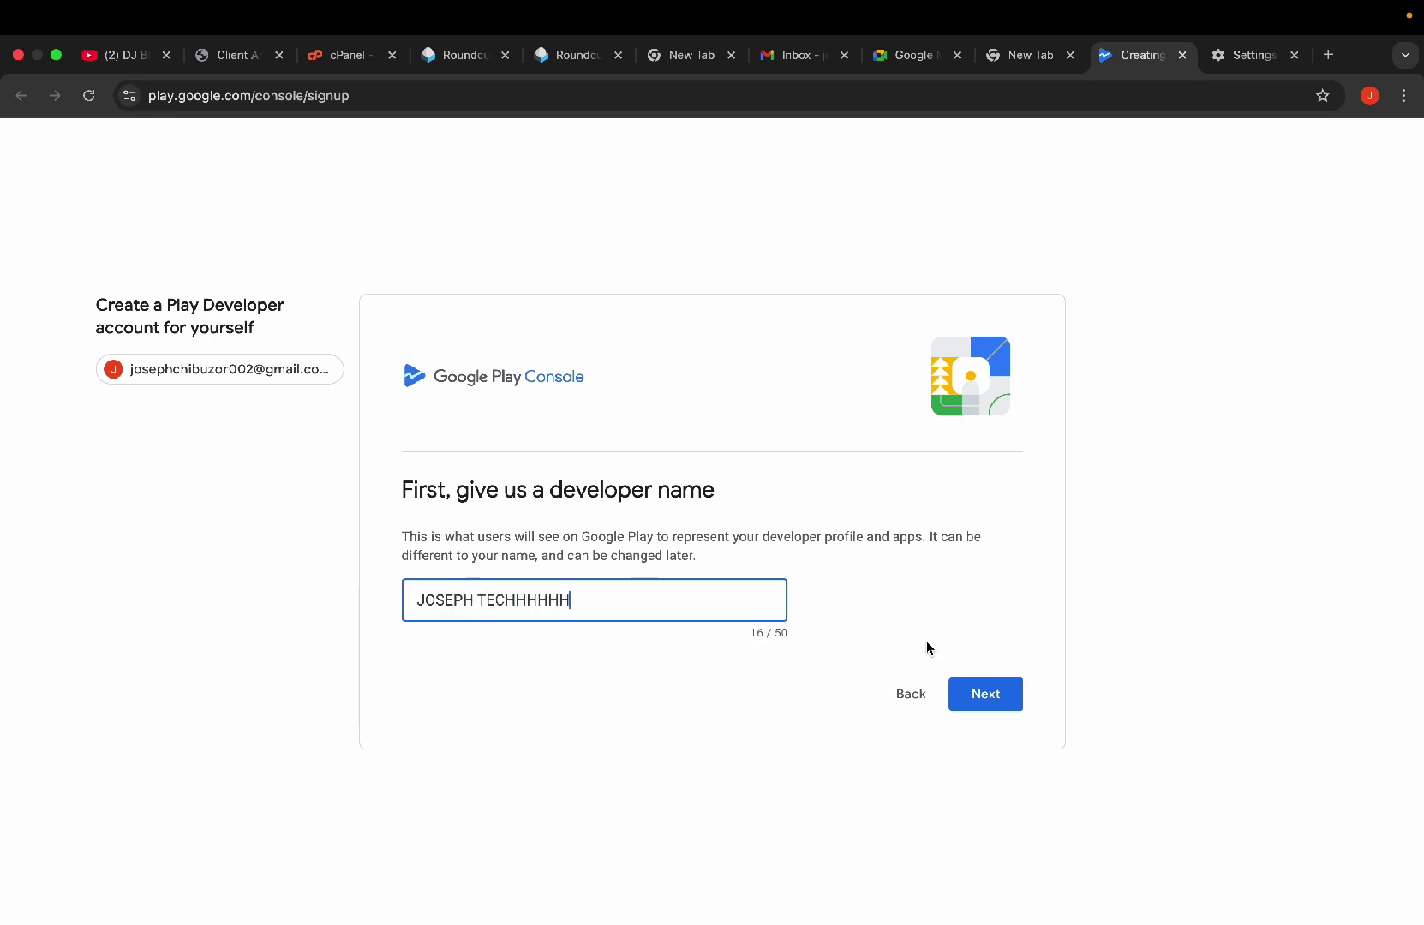
left_click(969, 681)
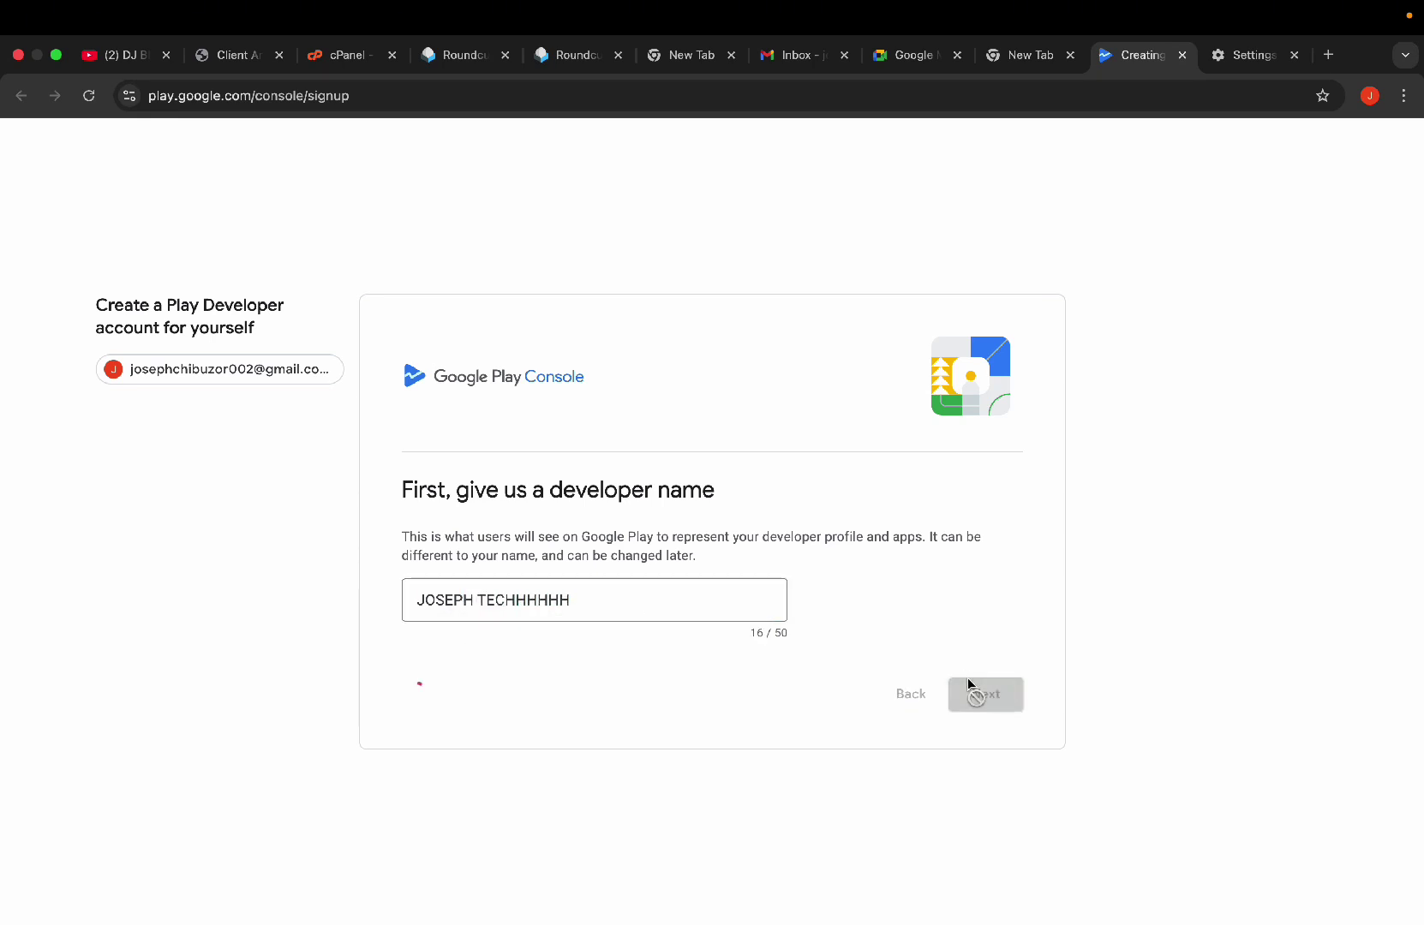
left_click(590, 683)
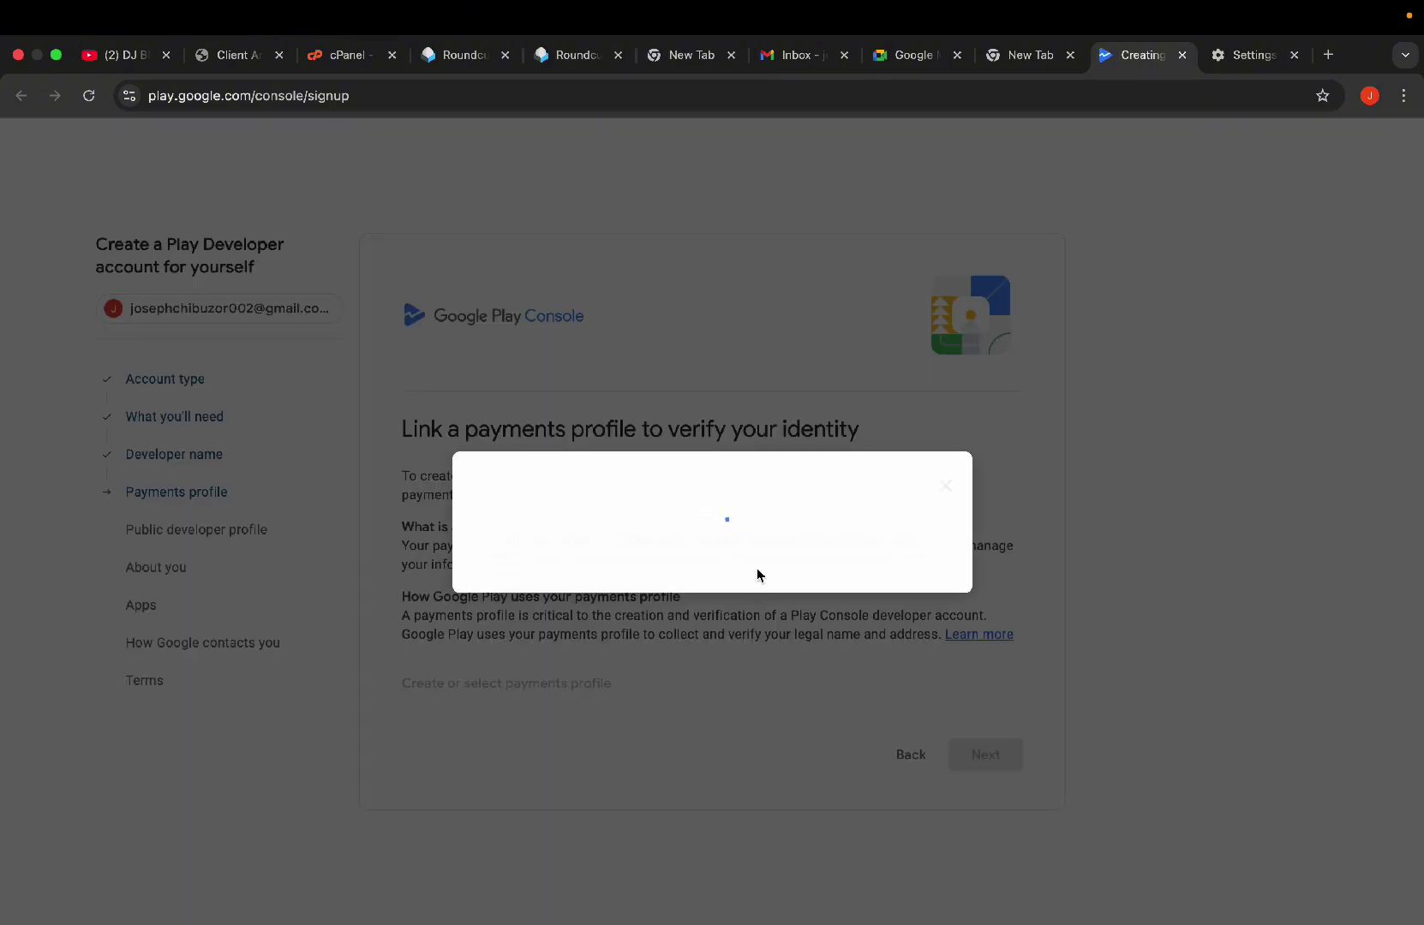
Begin a new payments profile with country Nigeria and a full name entered
left_click(495, 528)
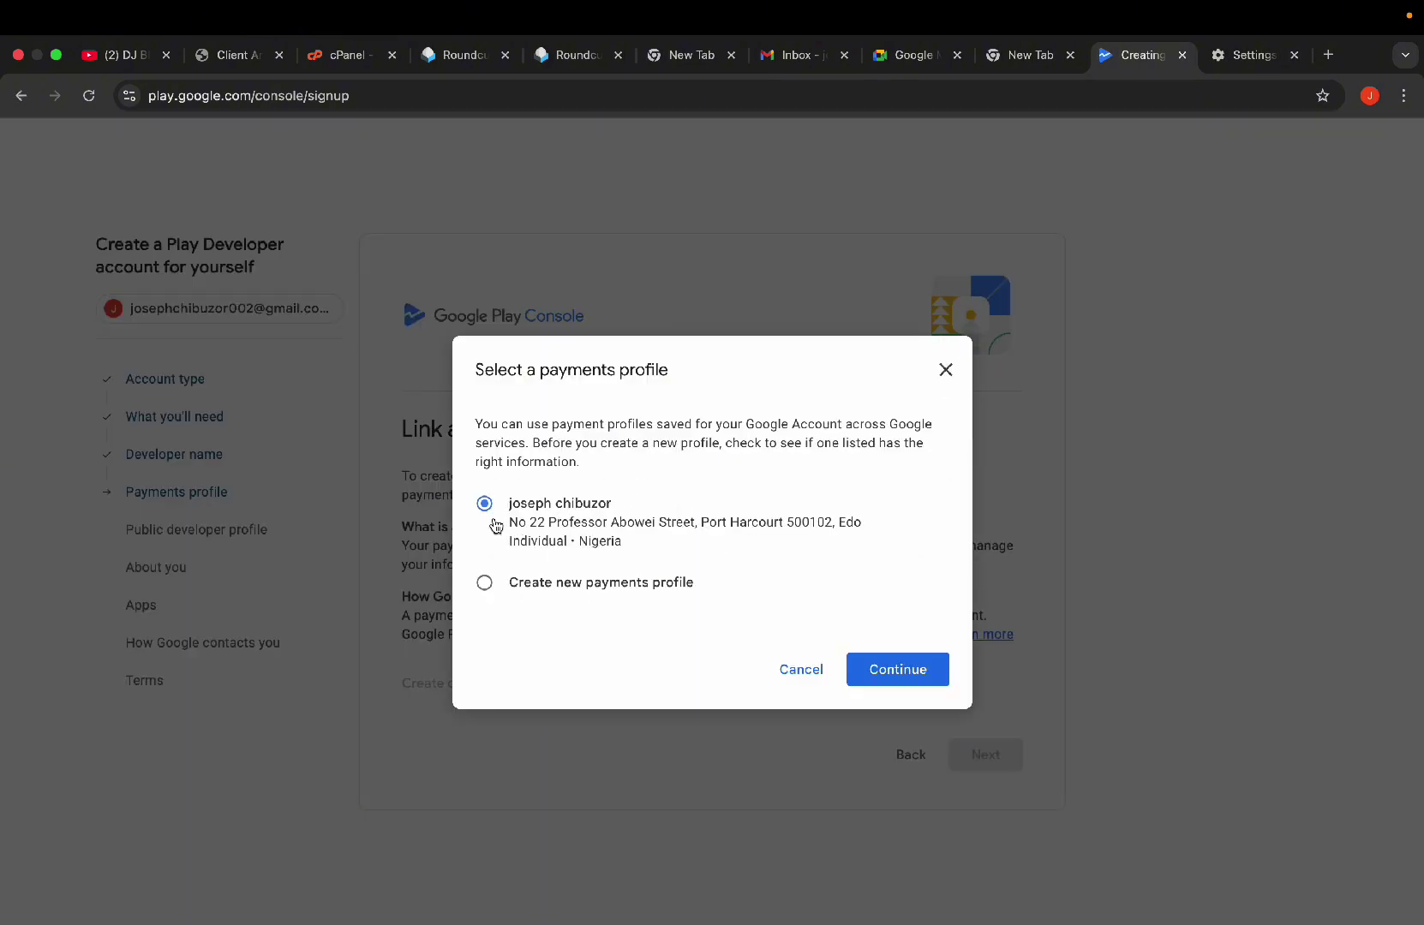
left_click(583, 590)
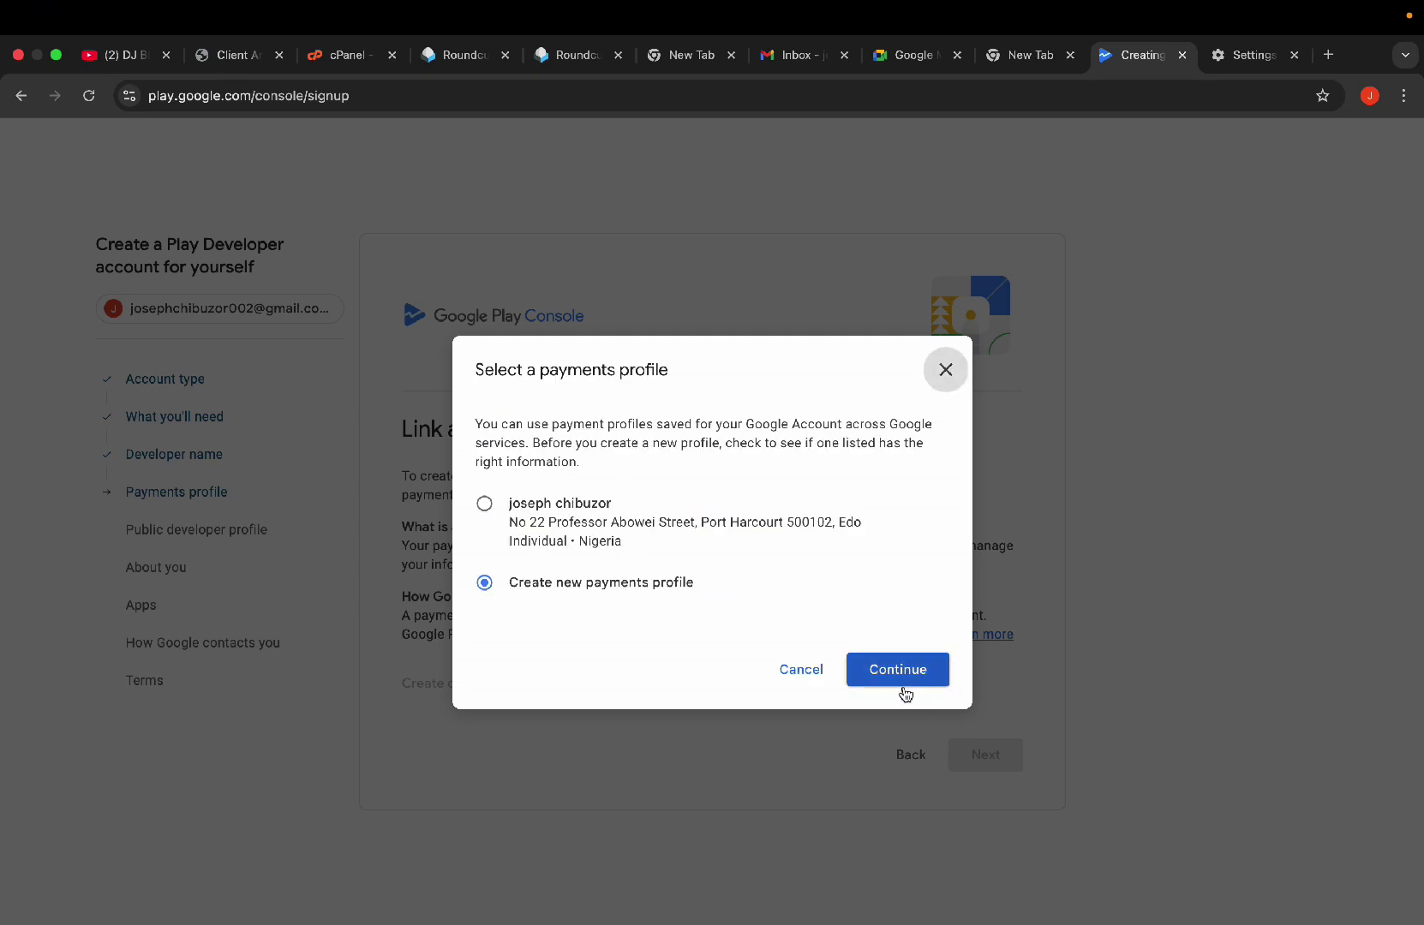
left_click(905, 692)
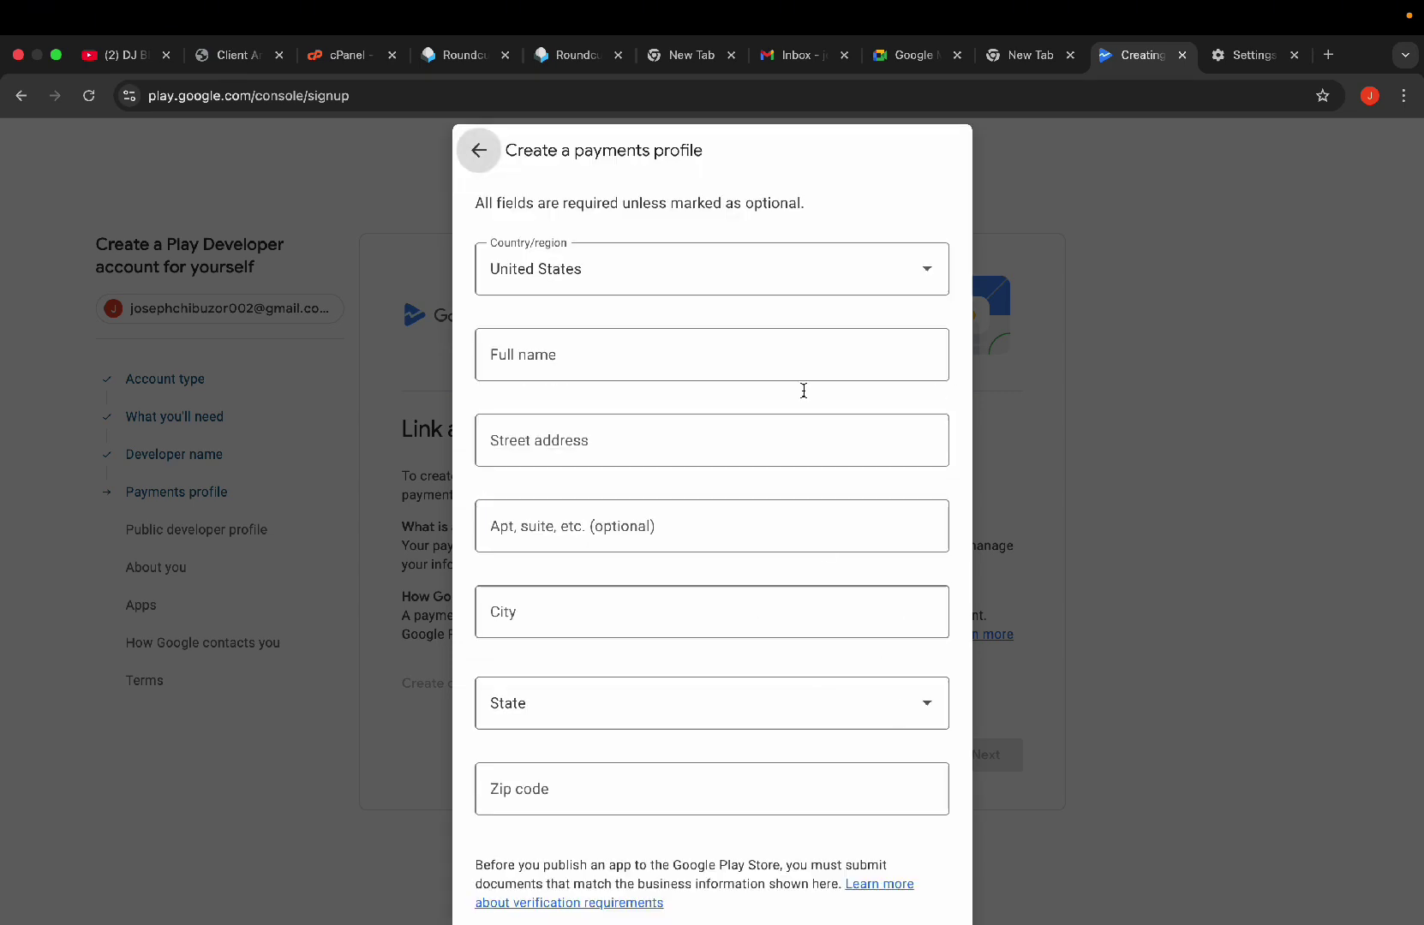
left_click(658, 264)
scroll(563, 515, "up", 5)
scroll(562, 514, "up", 15)
scroll(563, 514, "down", 5)
scroll(563, 514, "up", 3)
scroll(562, 514, "up", 20)
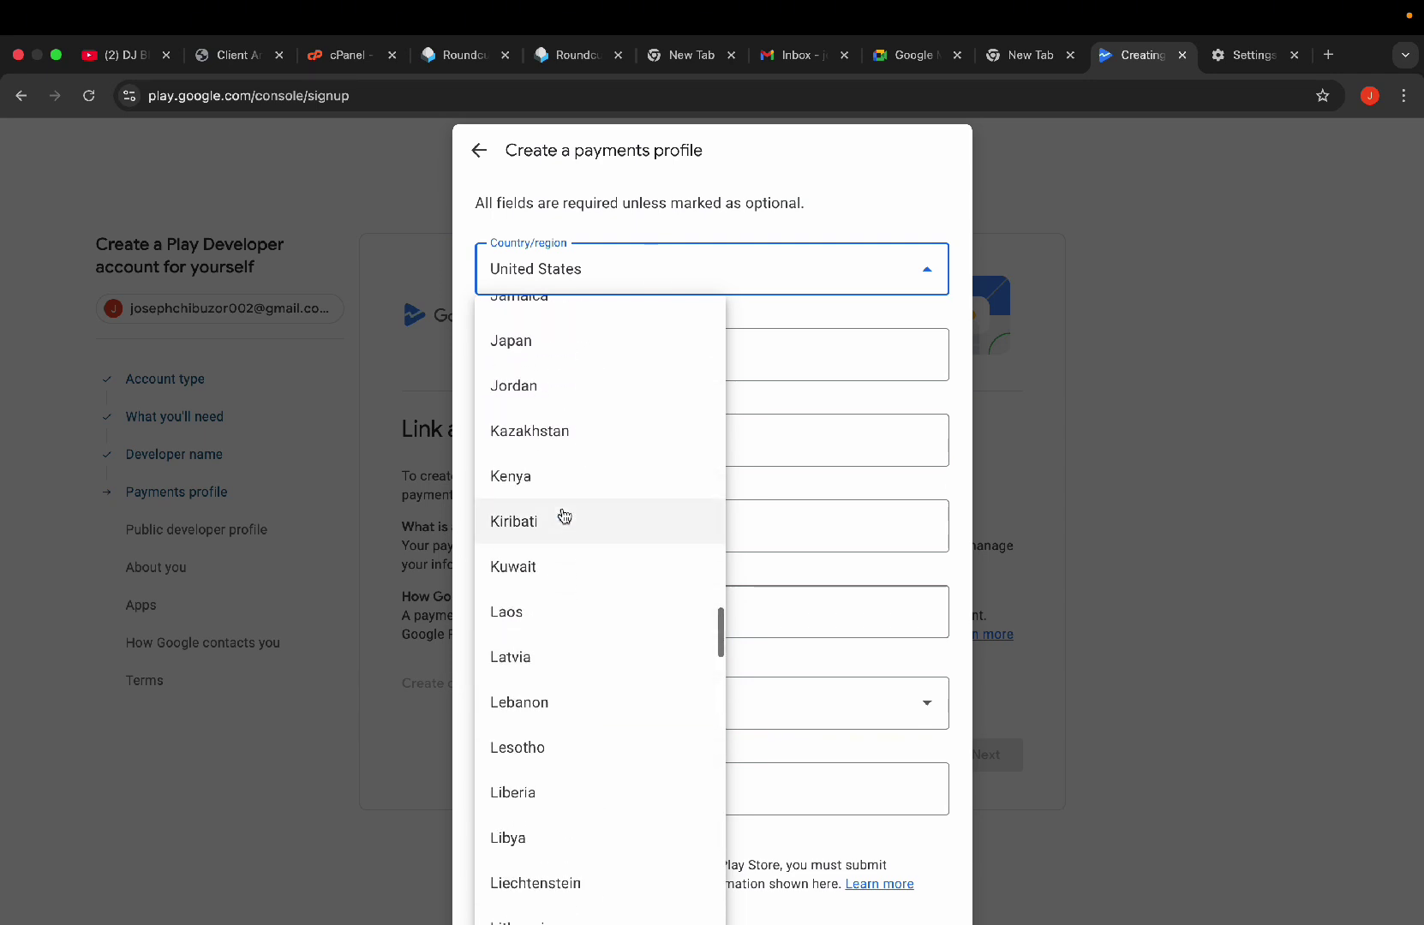
scroll(563, 515, "down", 20)
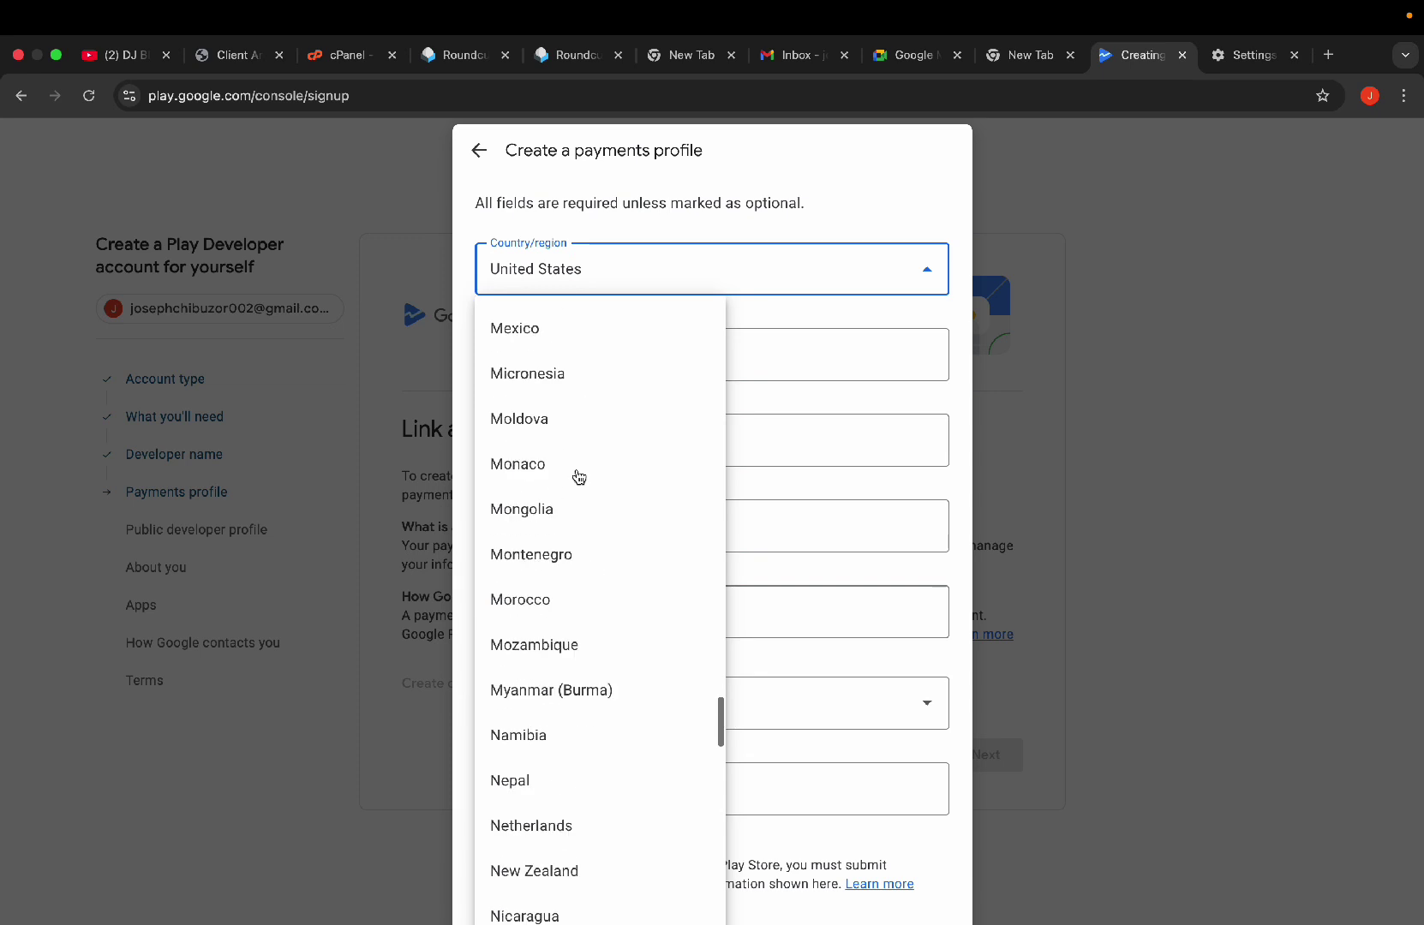
scroll(578, 478, "down", 1)
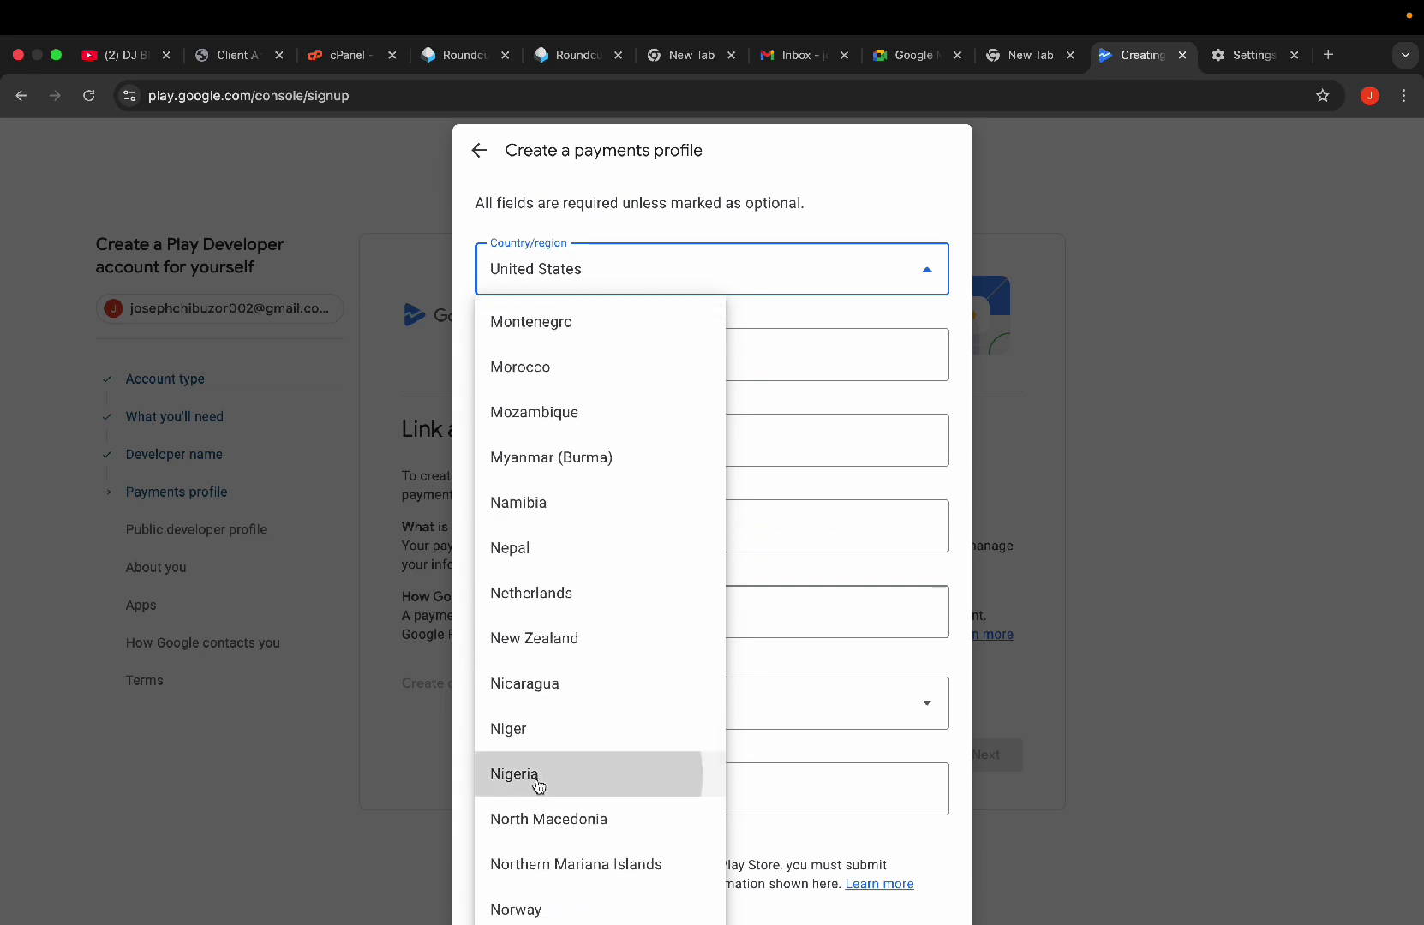
left_click(540, 775)
left_click(563, 356)
type("LIGIHJ")
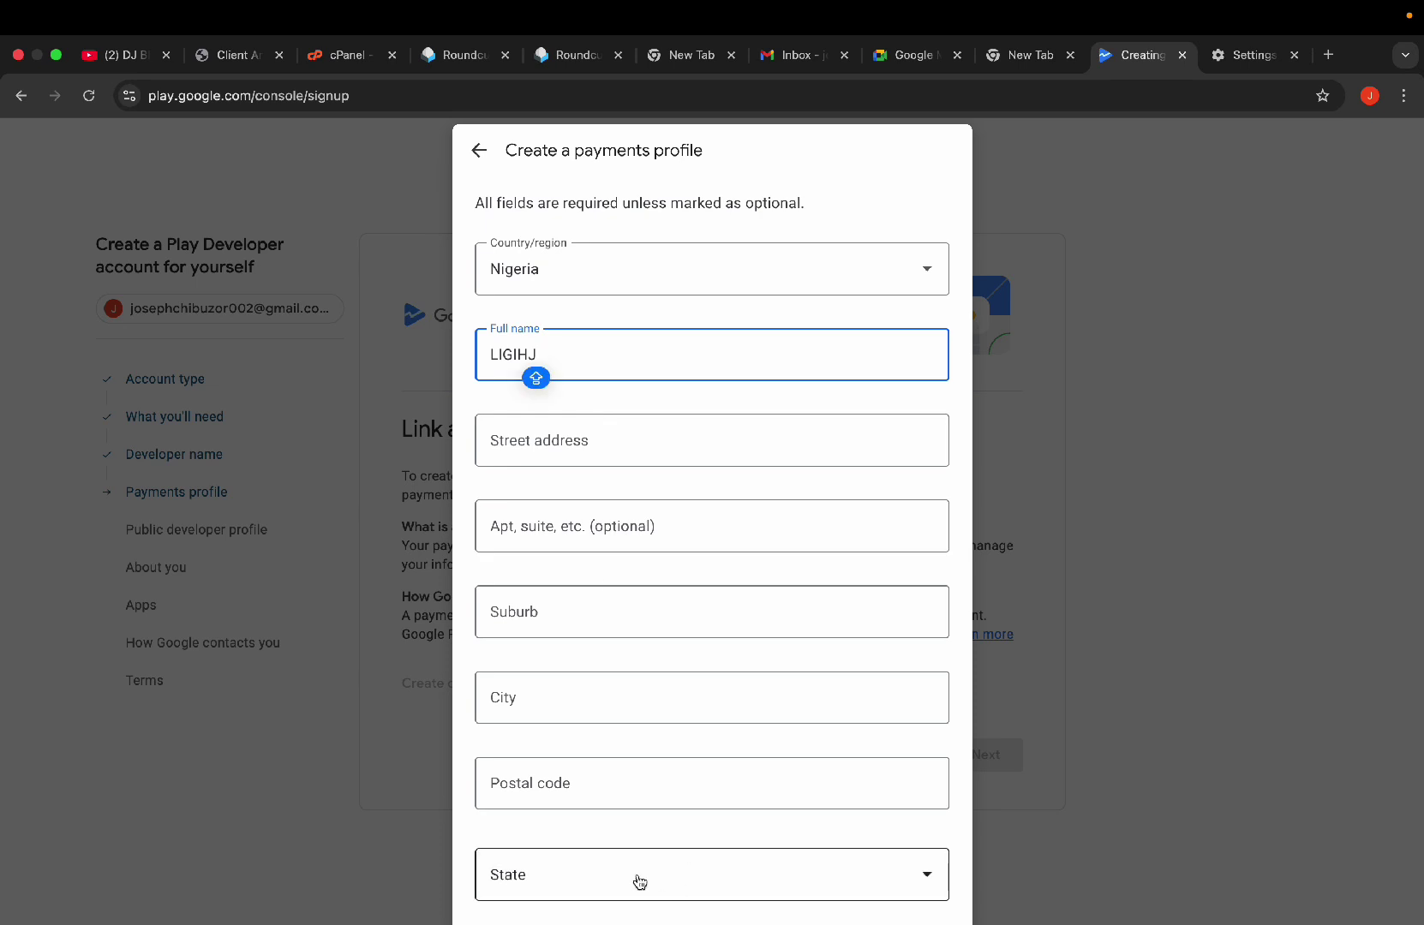
scroll(877, 509, "down", 3)
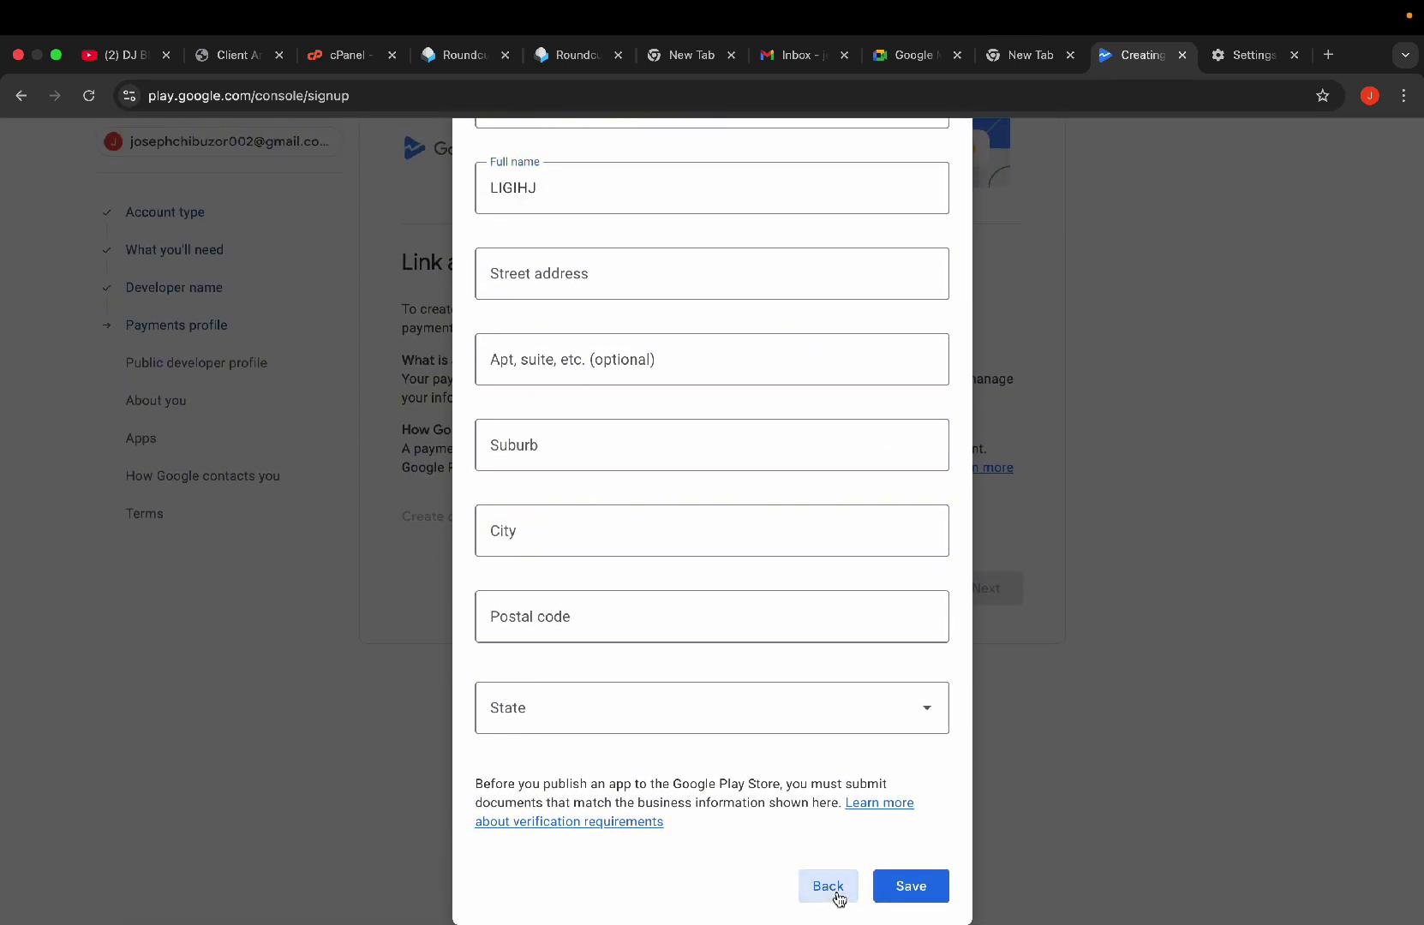
Abandon the new profile and link the existing payments profile instead, then continue
left_click(836, 896)
left_click(547, 687)
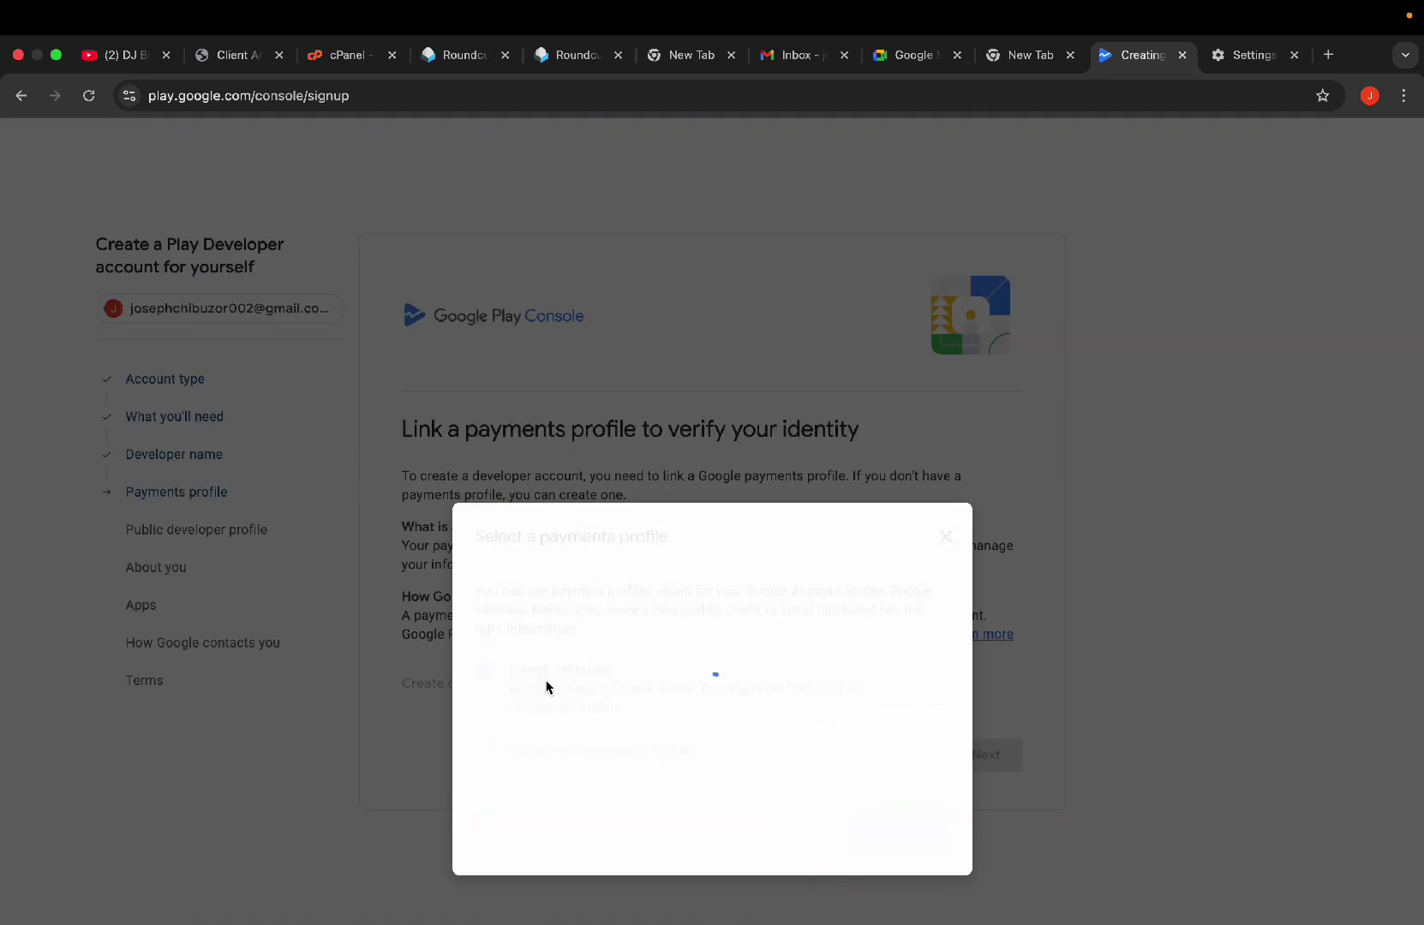
left_click(892, 846)
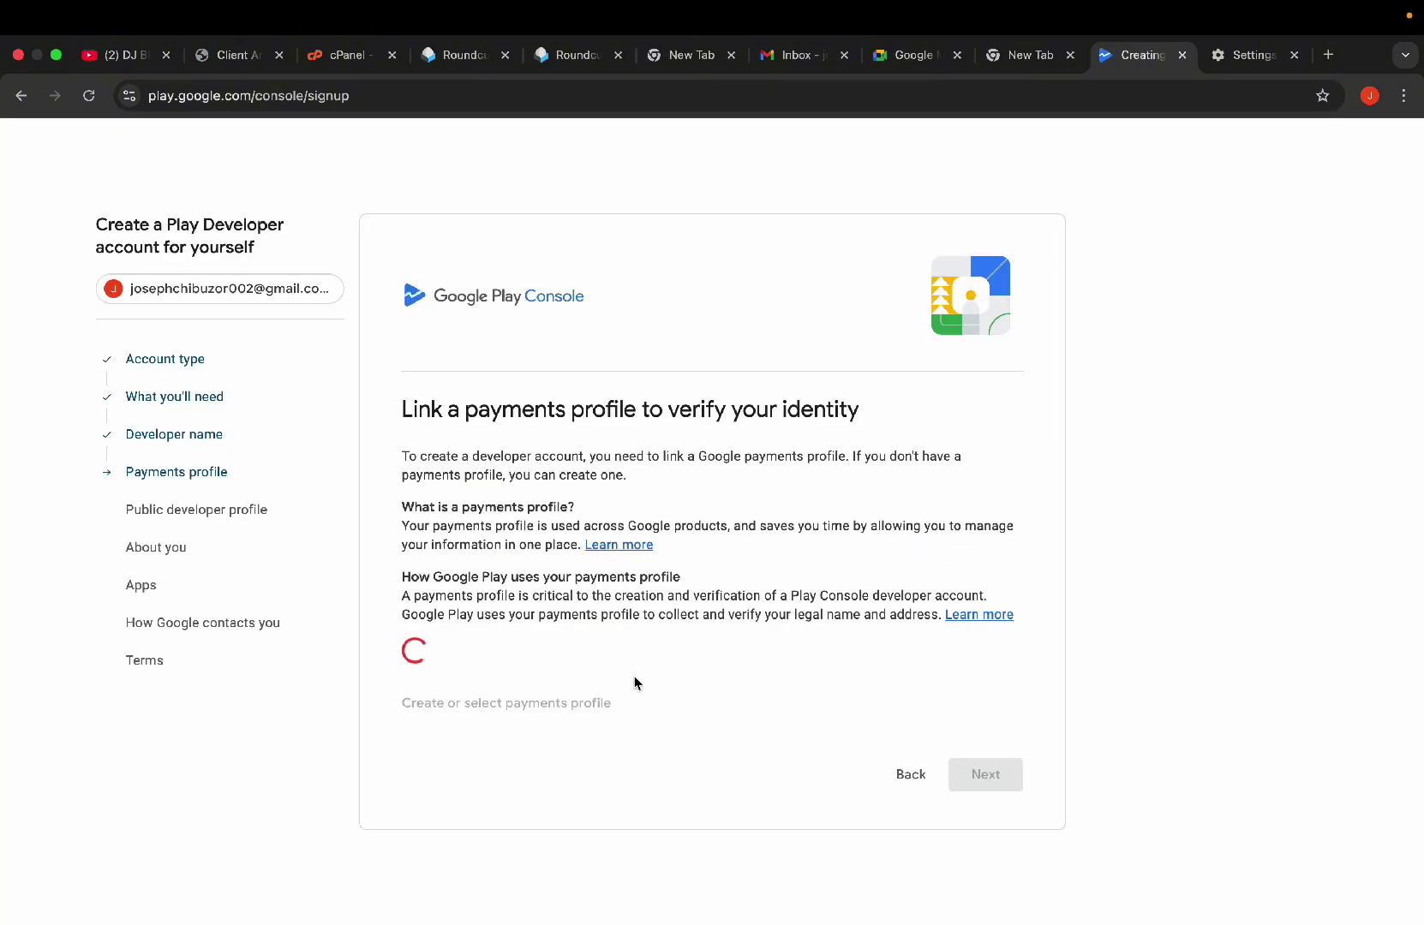
left_click(978, 853)
Copy the signed-in account's email address and paste it into the developer email field
left_click(648, 690)
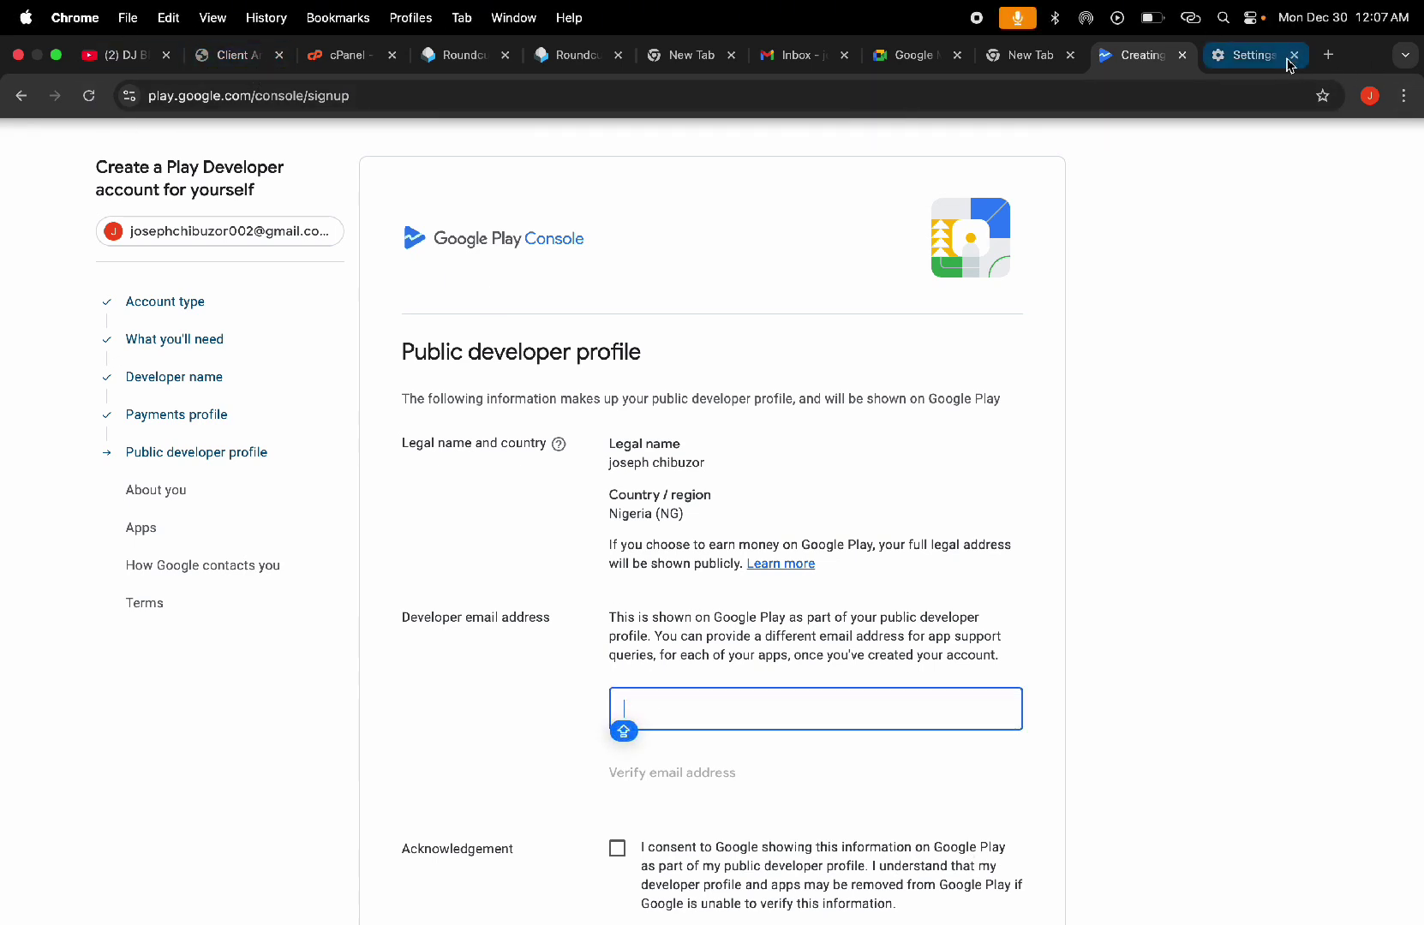
left_click(55, 54)
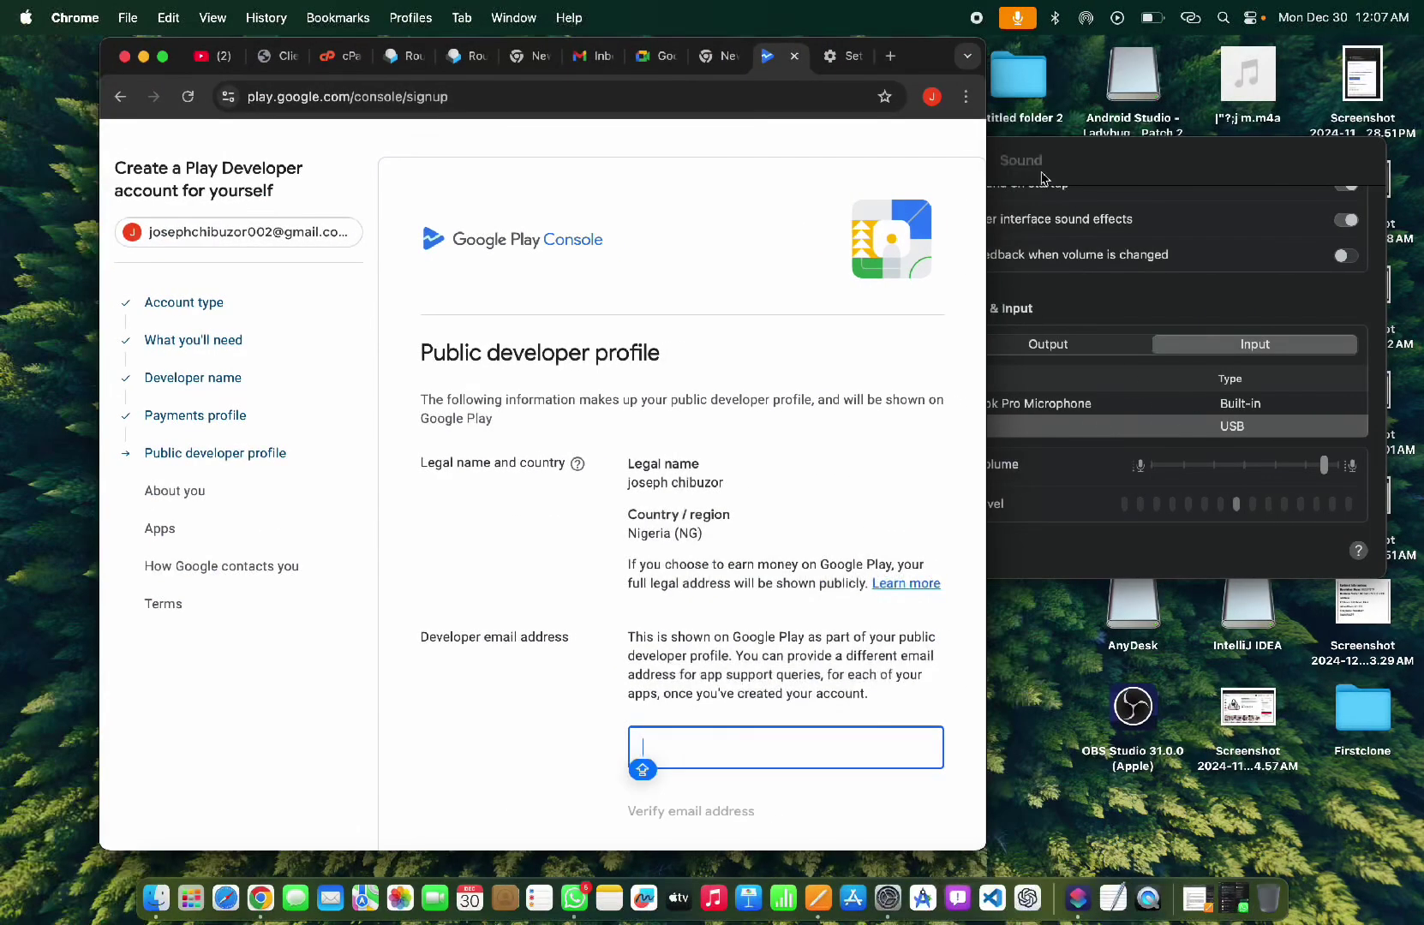
left_click(890, 55)
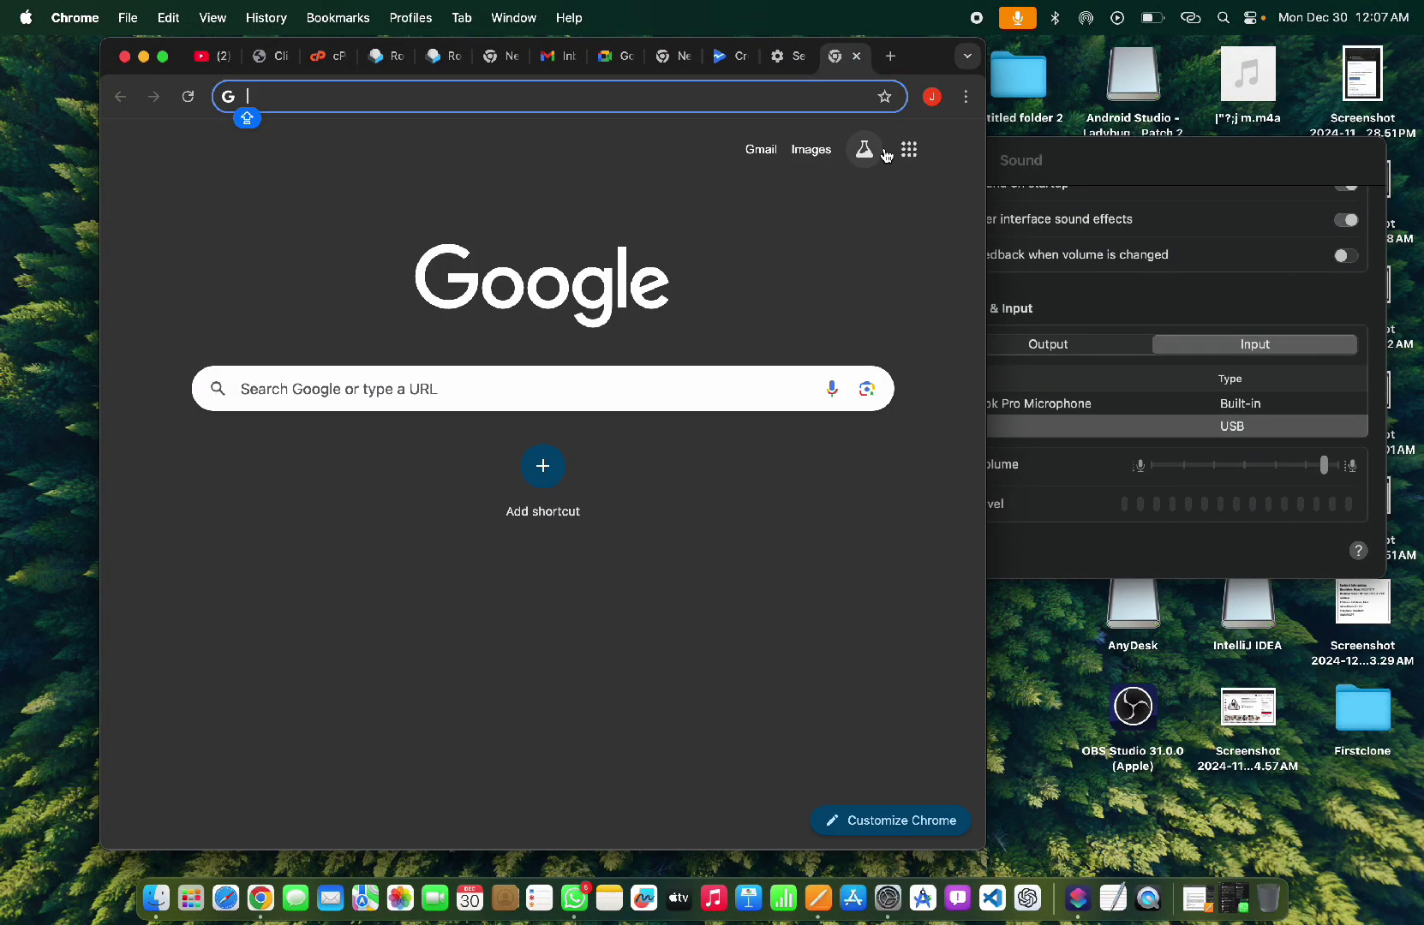
left_click(910, 152)
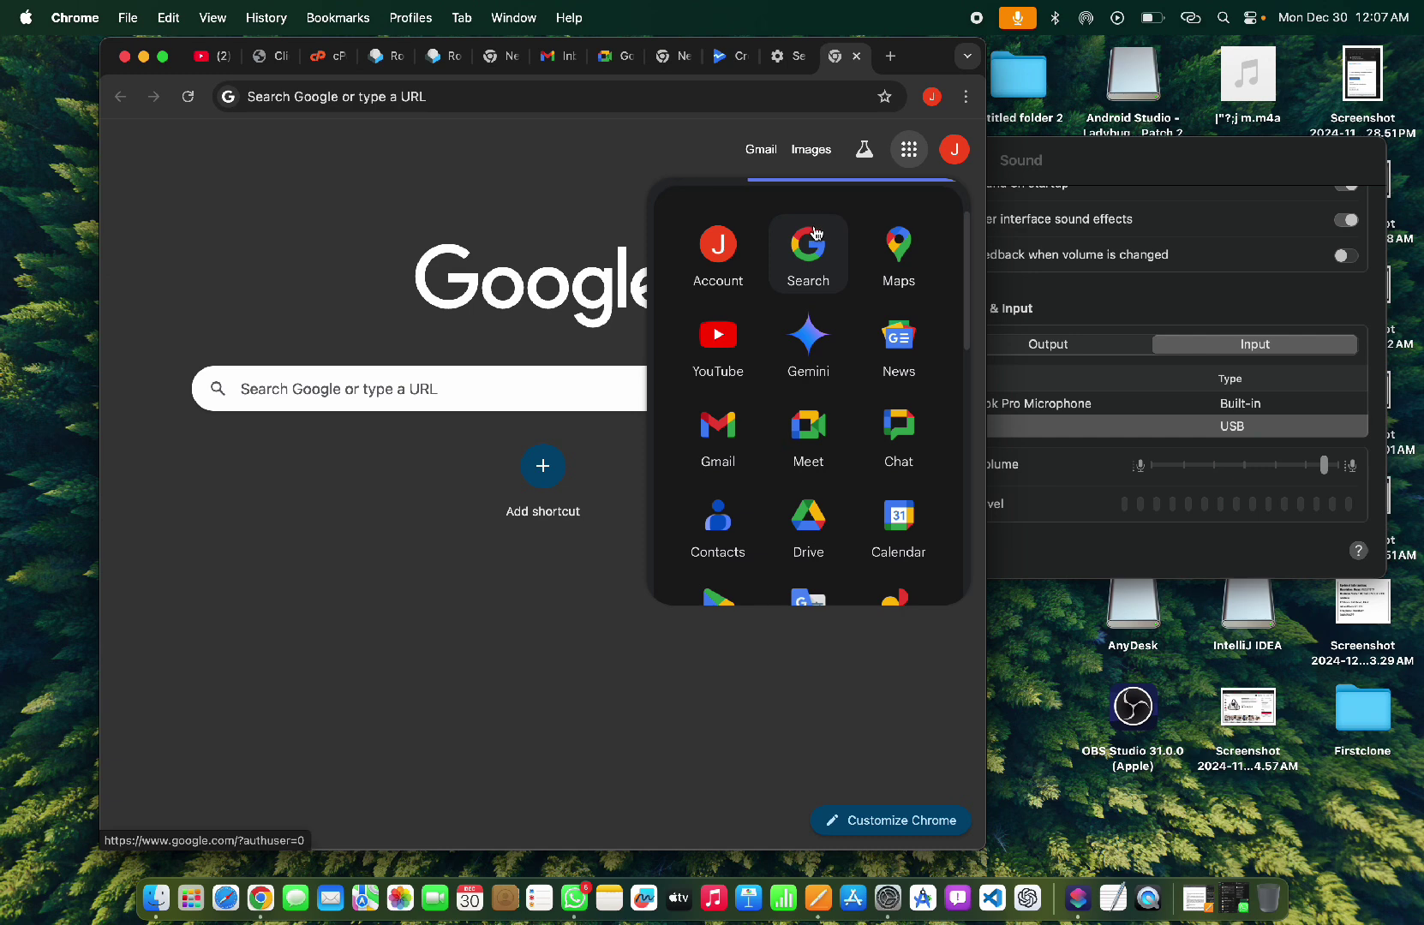
left_click(953, 150)
triple_click(772, 208)
key("super+c")
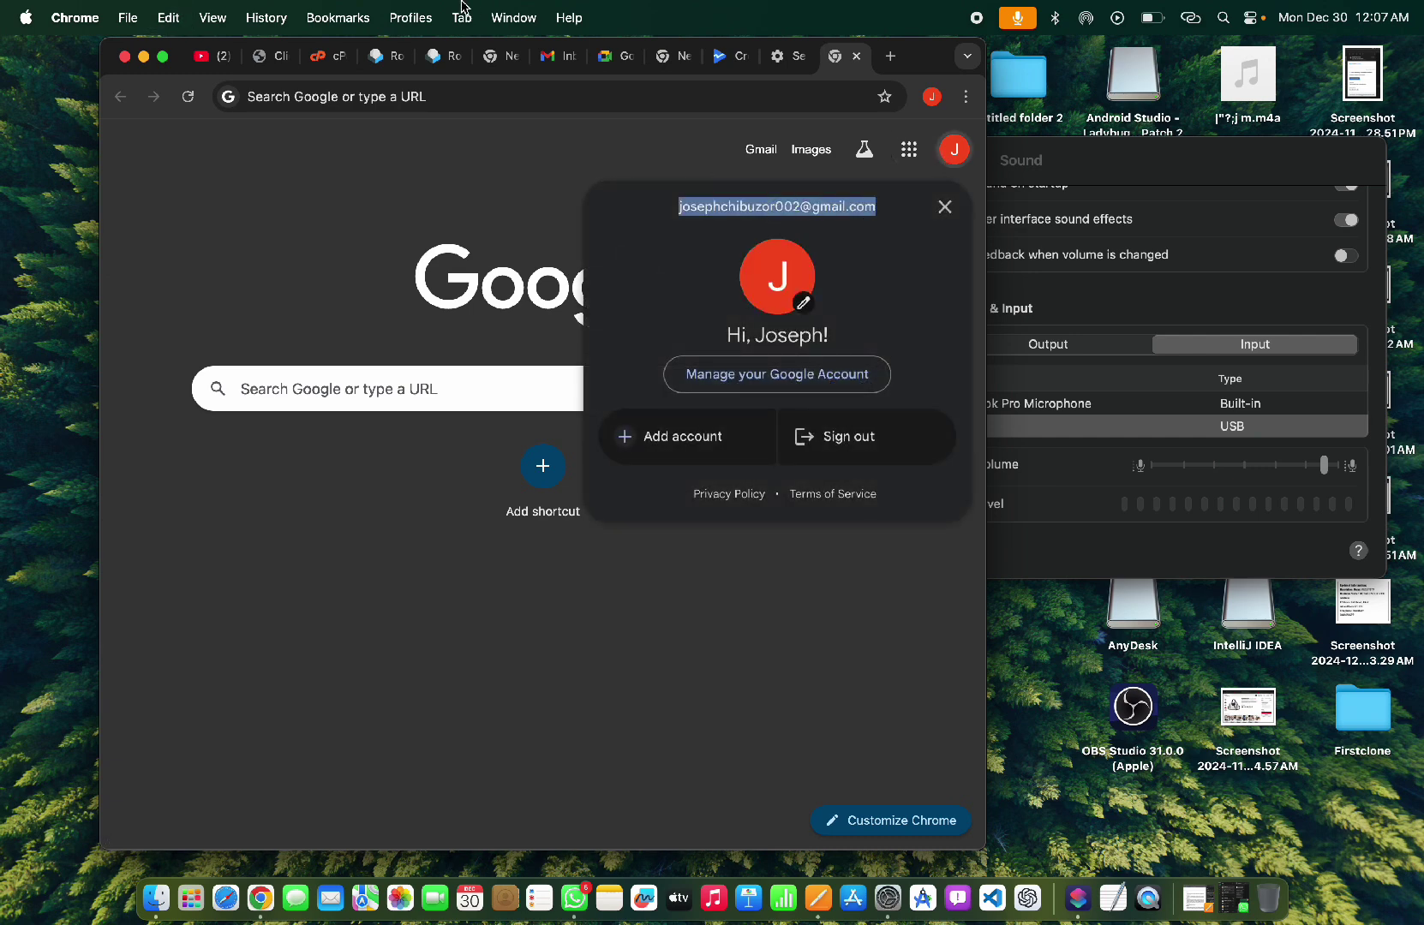
left_click(725, 57)
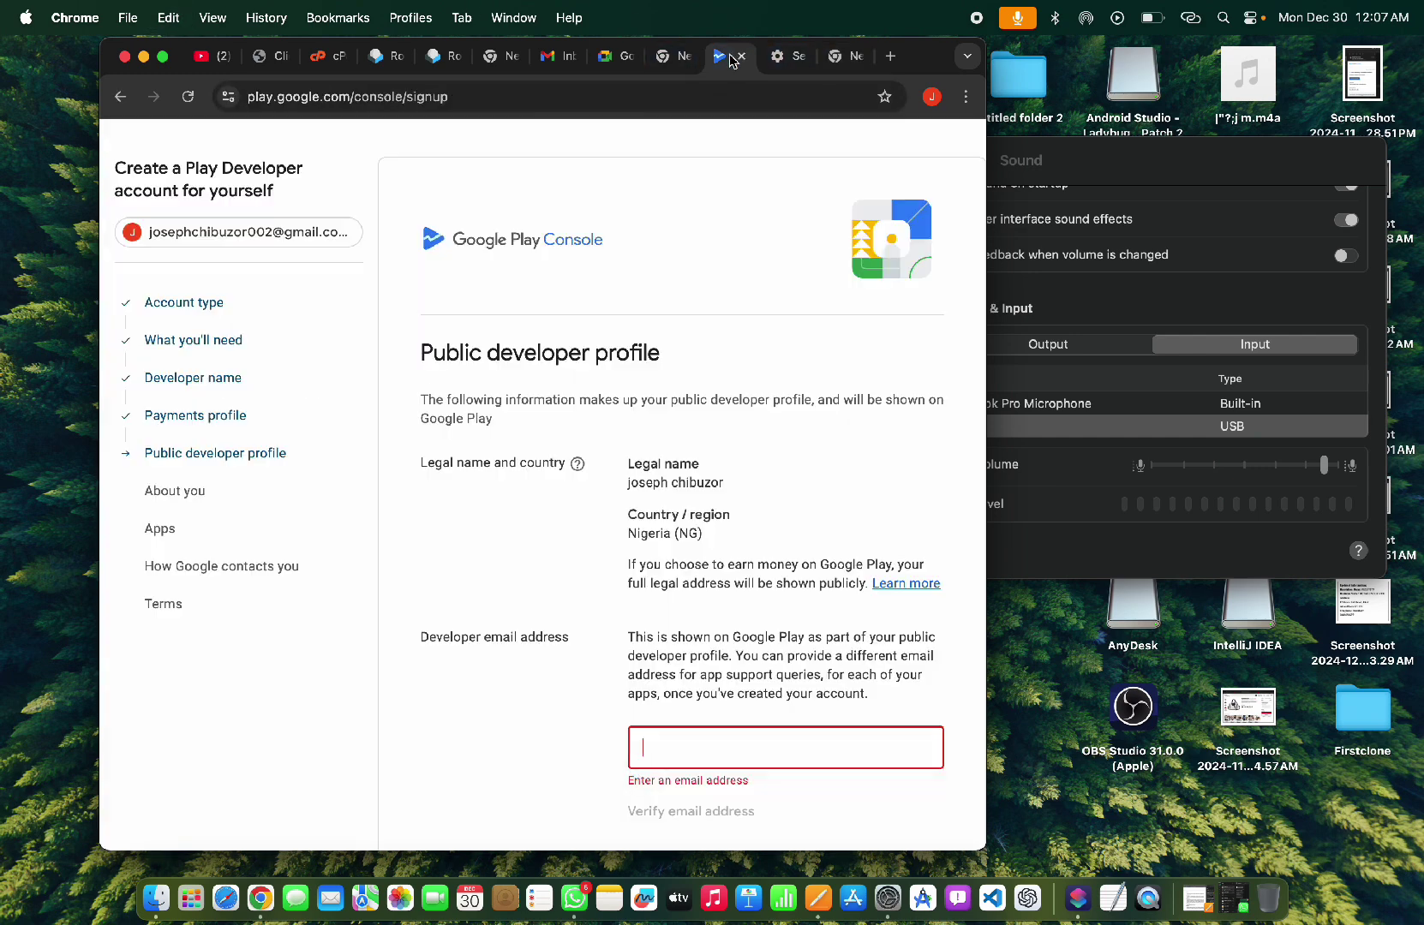
left_click(162, 57)
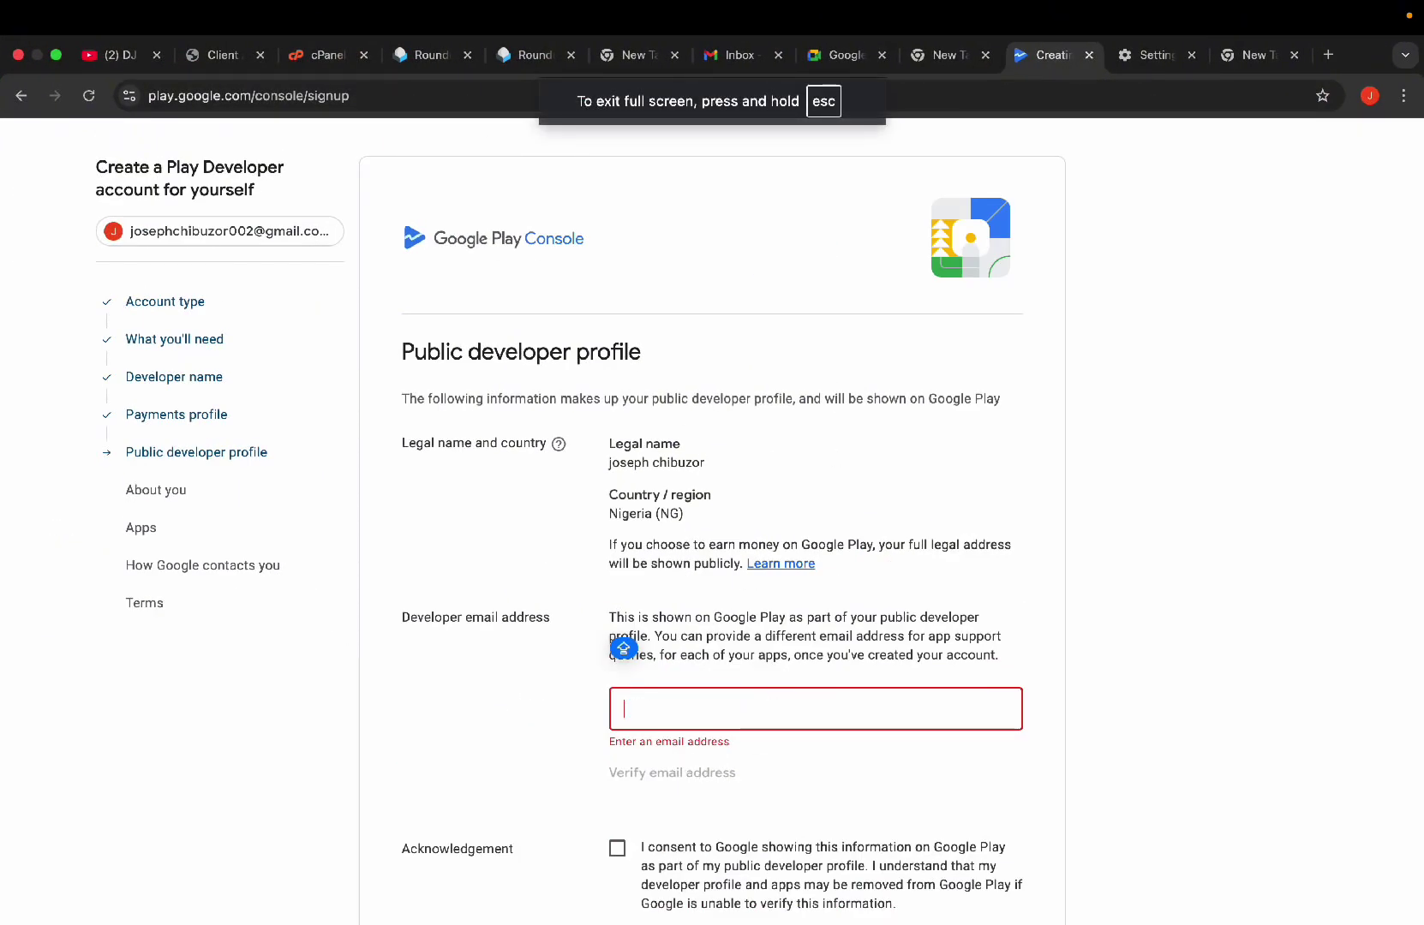
left_click(664, 711)
key("super+v")
Verify the developer email and consent to showing the profile publicly on Google Play
left_click(731, 774)
scroll(731, 774, "down", 4)
left_click(617, 713)
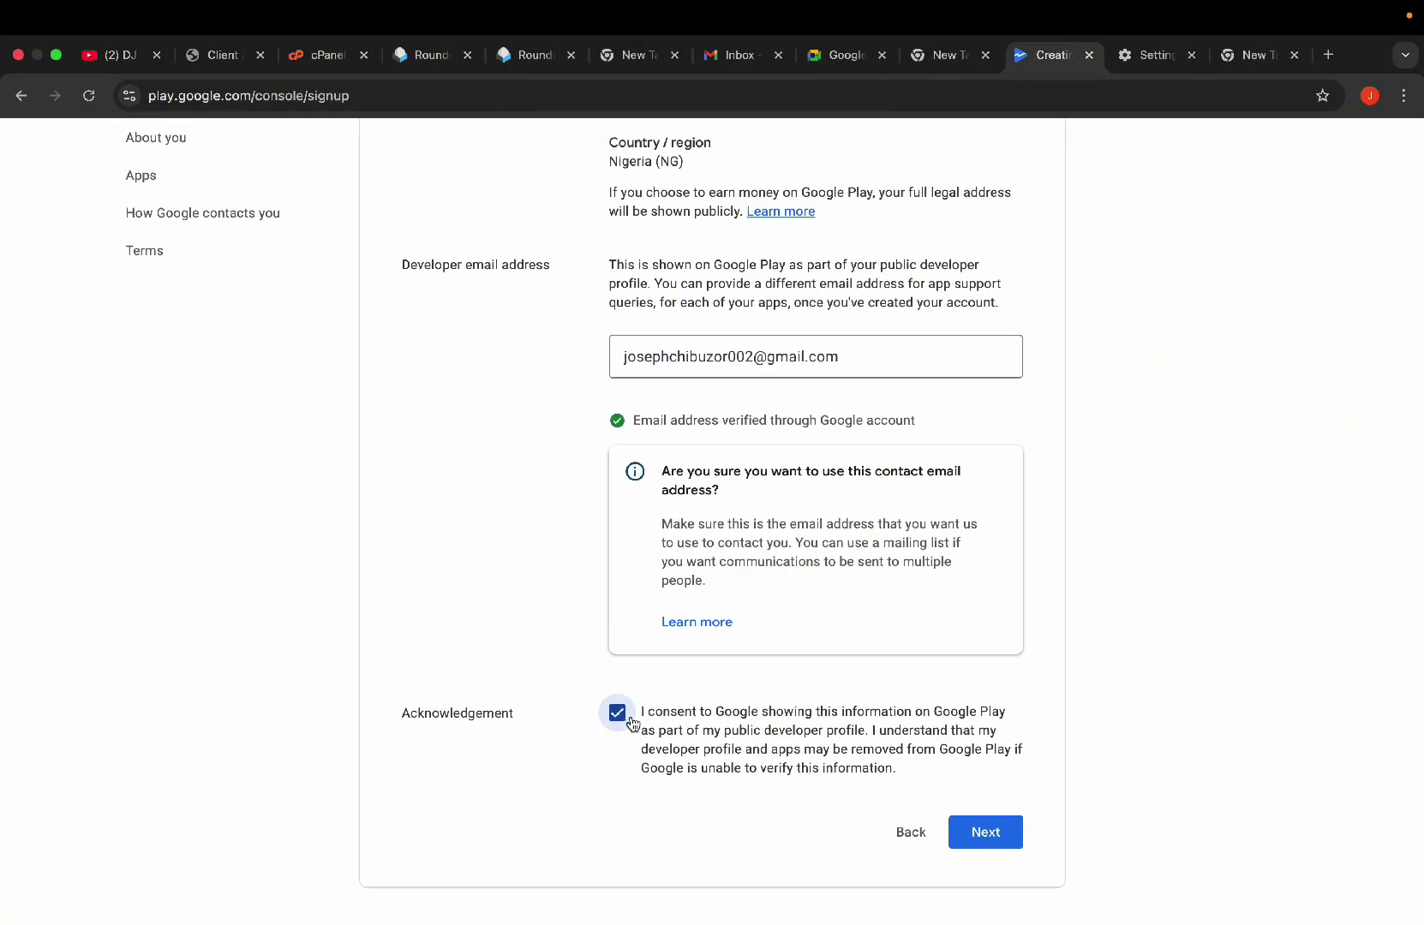
left_click(987, 831)
Enter placeholder experience text, answer No to other Google accounts, and declare no website
left_click(693, 621)
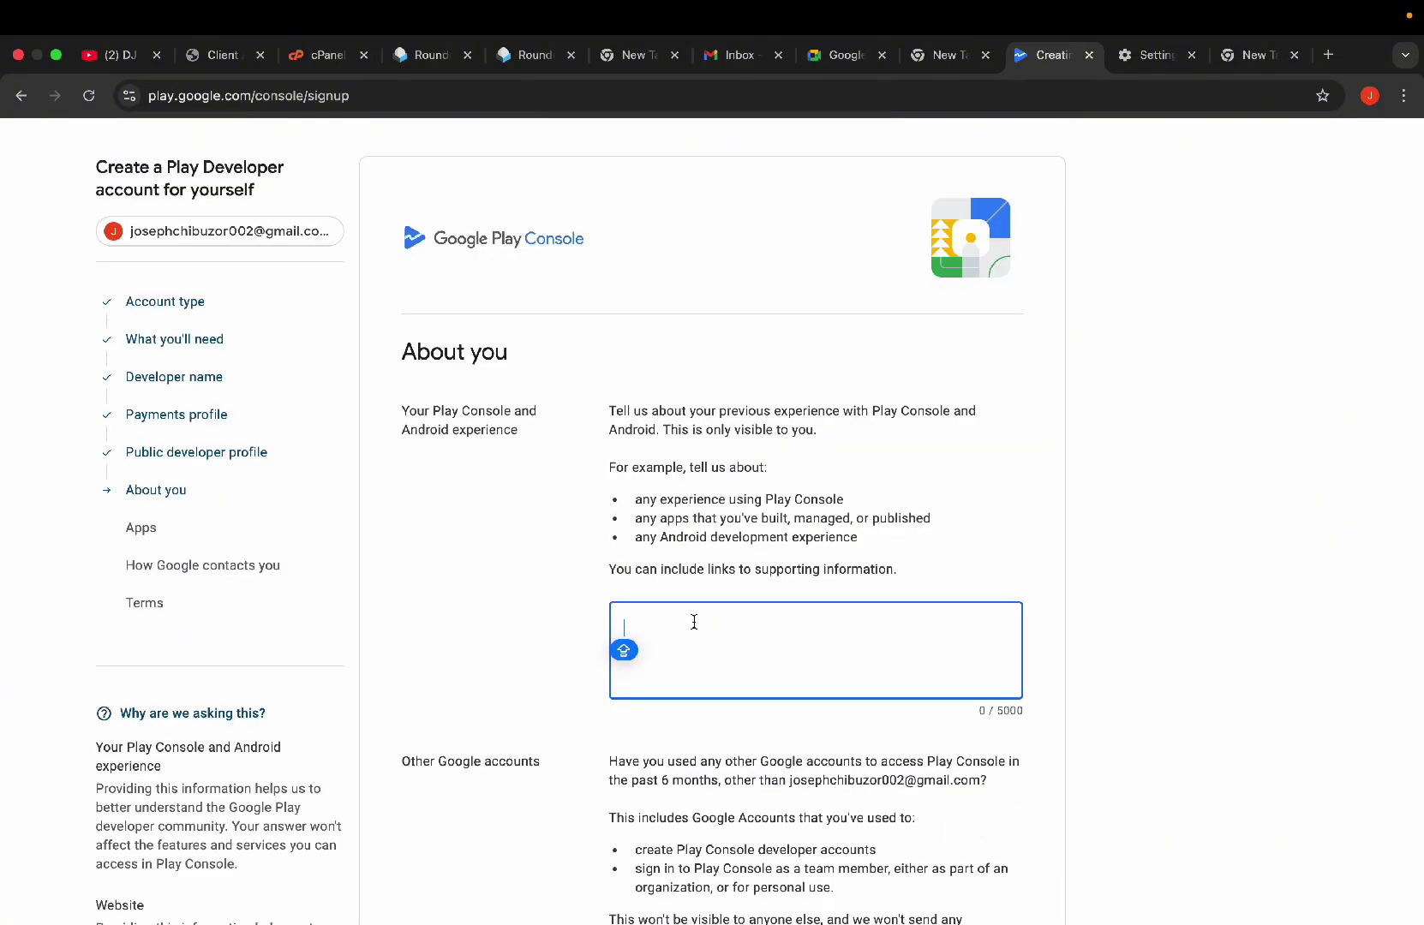
type("UYGIUOHFHGCJKVGHTDHJ FY")
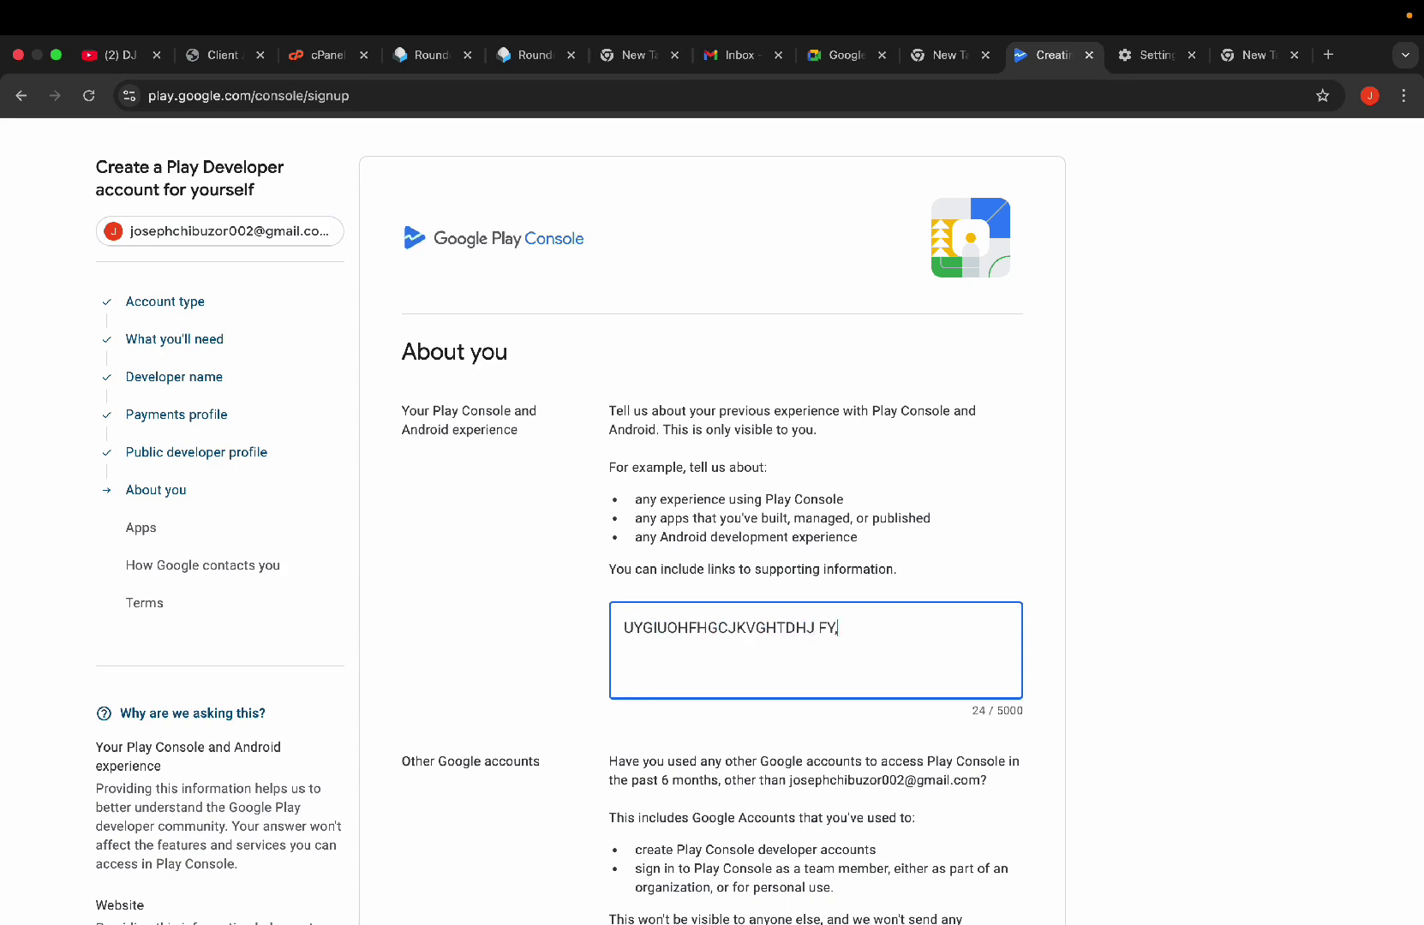
type(",")
scroll(715, 695, "down", 6)
left_click(645, 579)
scroll(676, 685, "down", 2)
left_click(618, 760)
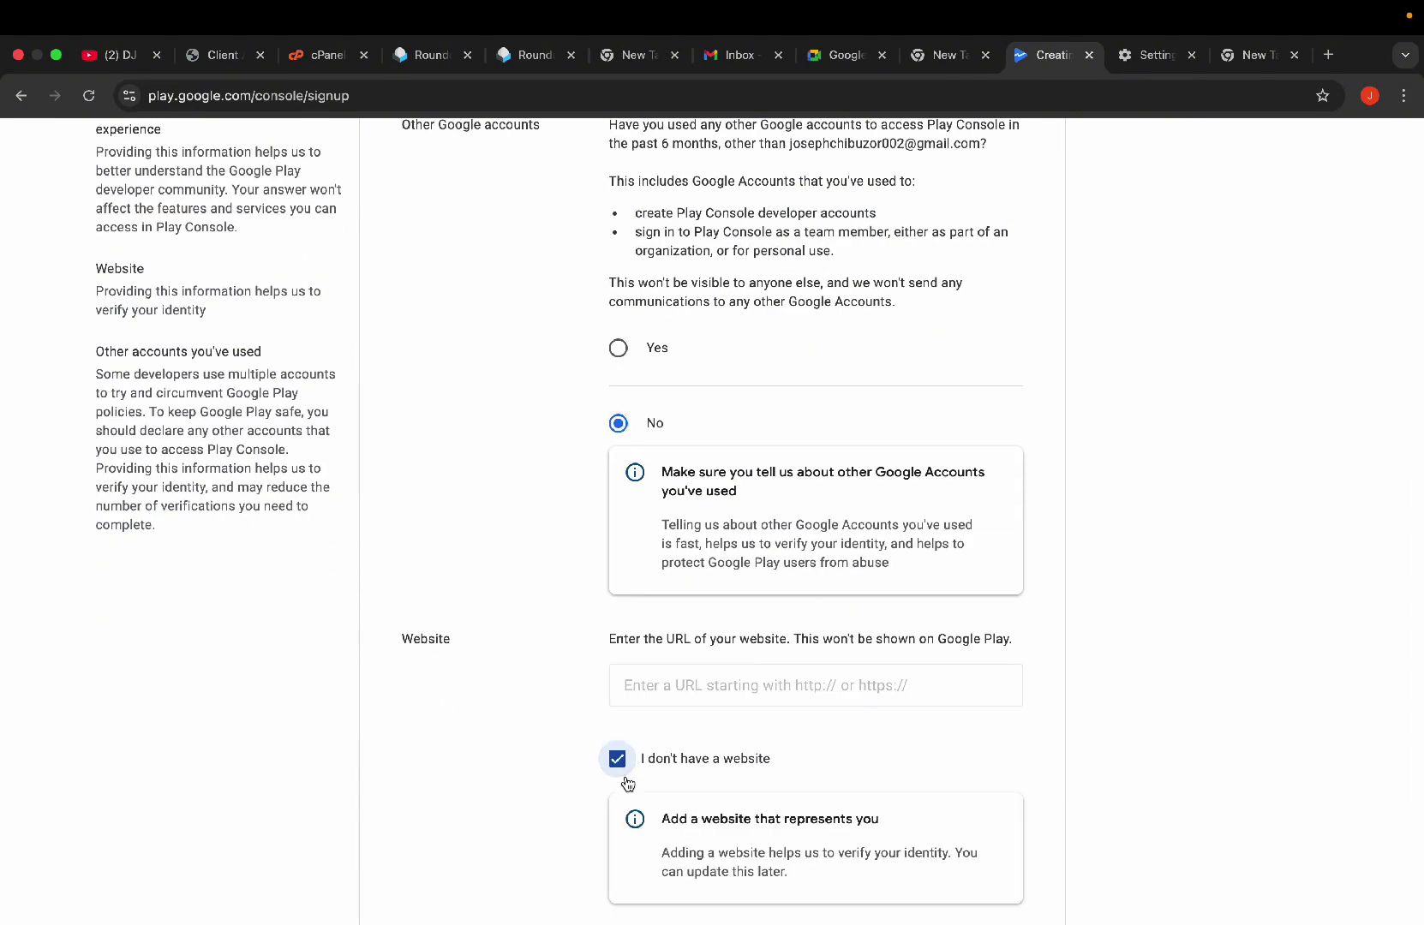
scroll(1115, 748, "down", 2)
left_click(984, 834)
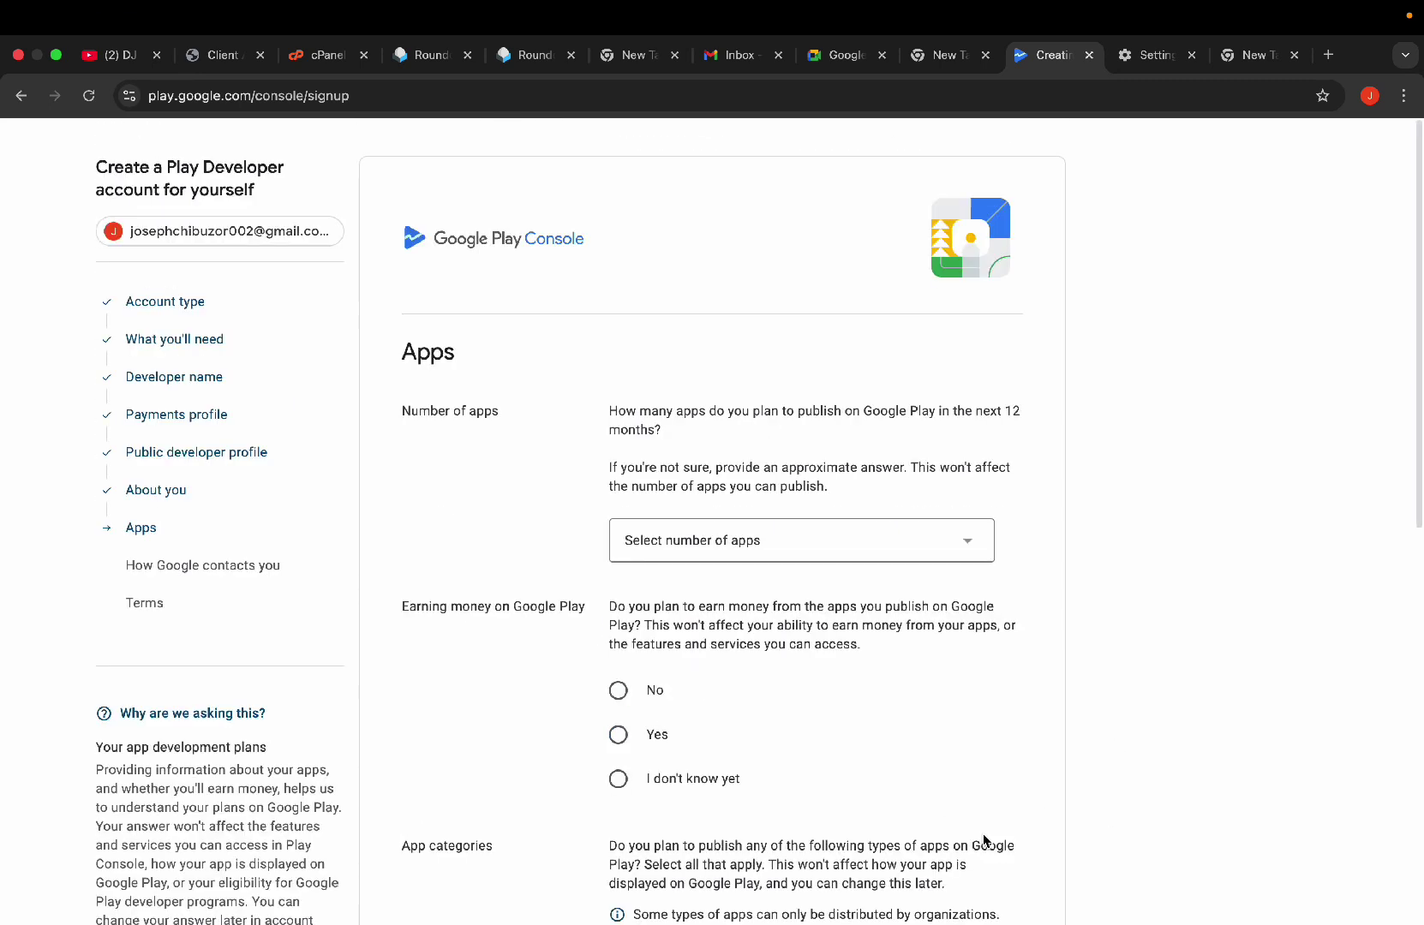
Plan 2 - 5 apps earning money through Ads, In-app purchases and Subscriptions
left_click(810, 551)
left_click(671, 573)
left_click(617, 734)
scroll(617, 737, "down", 5)
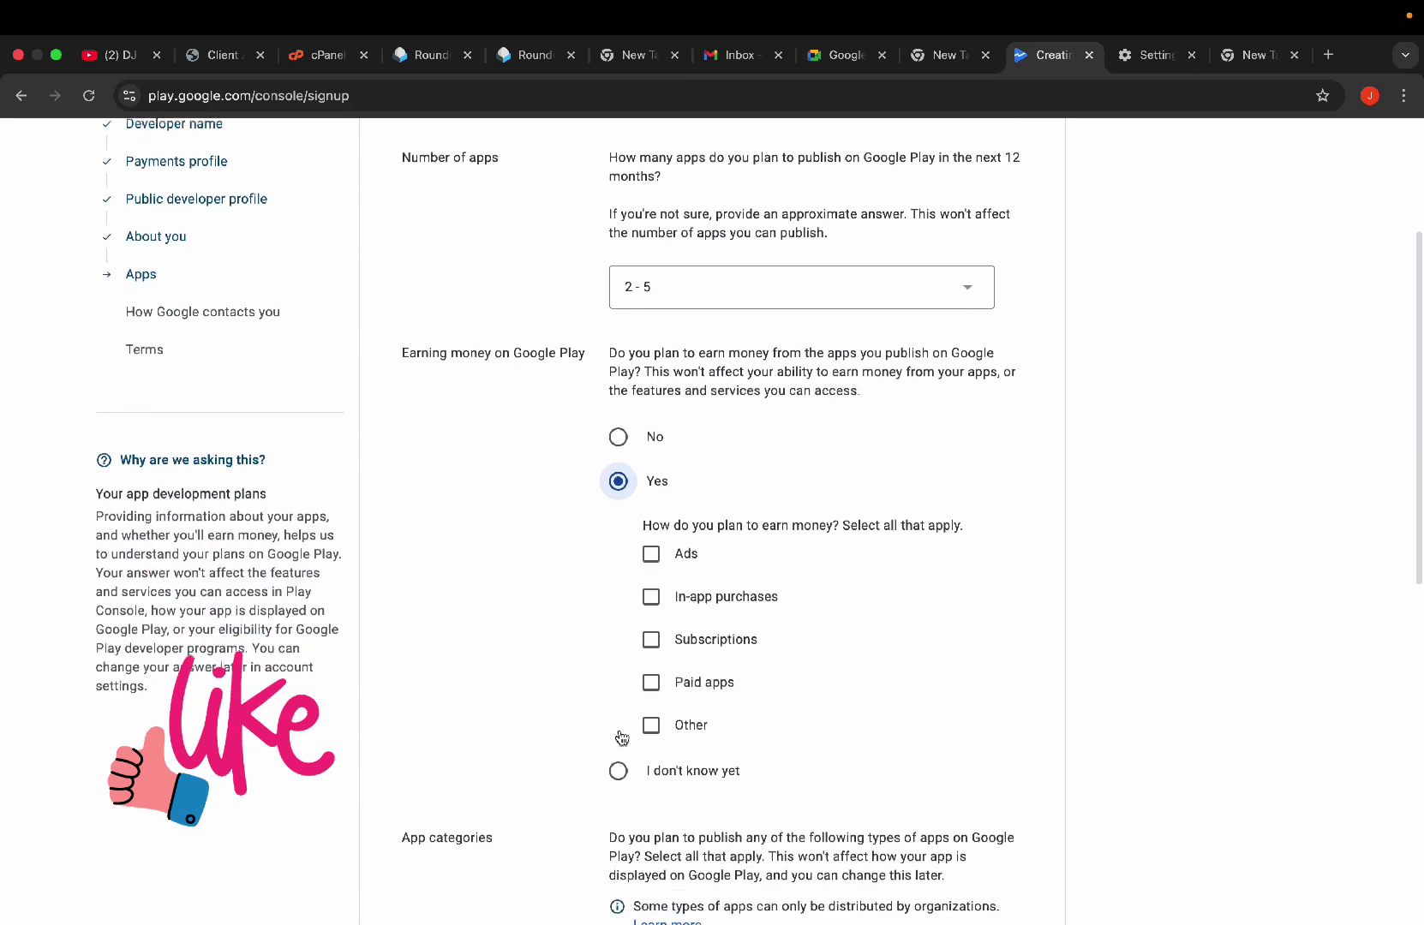
left_click(651, 364)
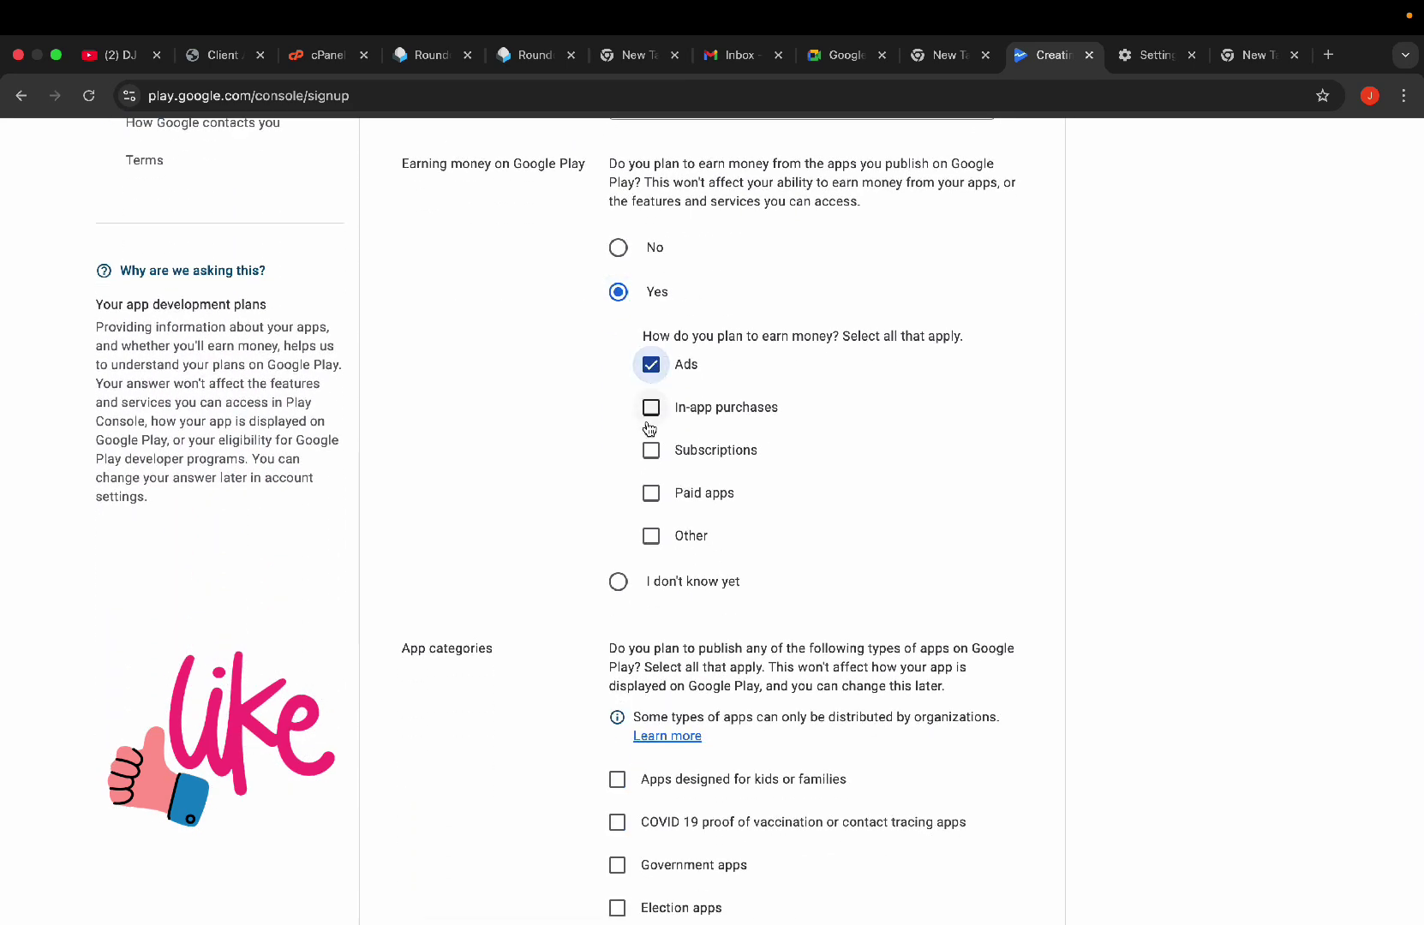
left_click(651, 407)
left_click(651, 452)
Mark None of the above for special app categories and continue to contact details
scroll(691, 538, "down", 7)
scroll(691, 528, "up", 3)
scroll(691, 528, "down", 3)
left_click(615, 760)
left_click(981, 835)
left_click(693, 517)
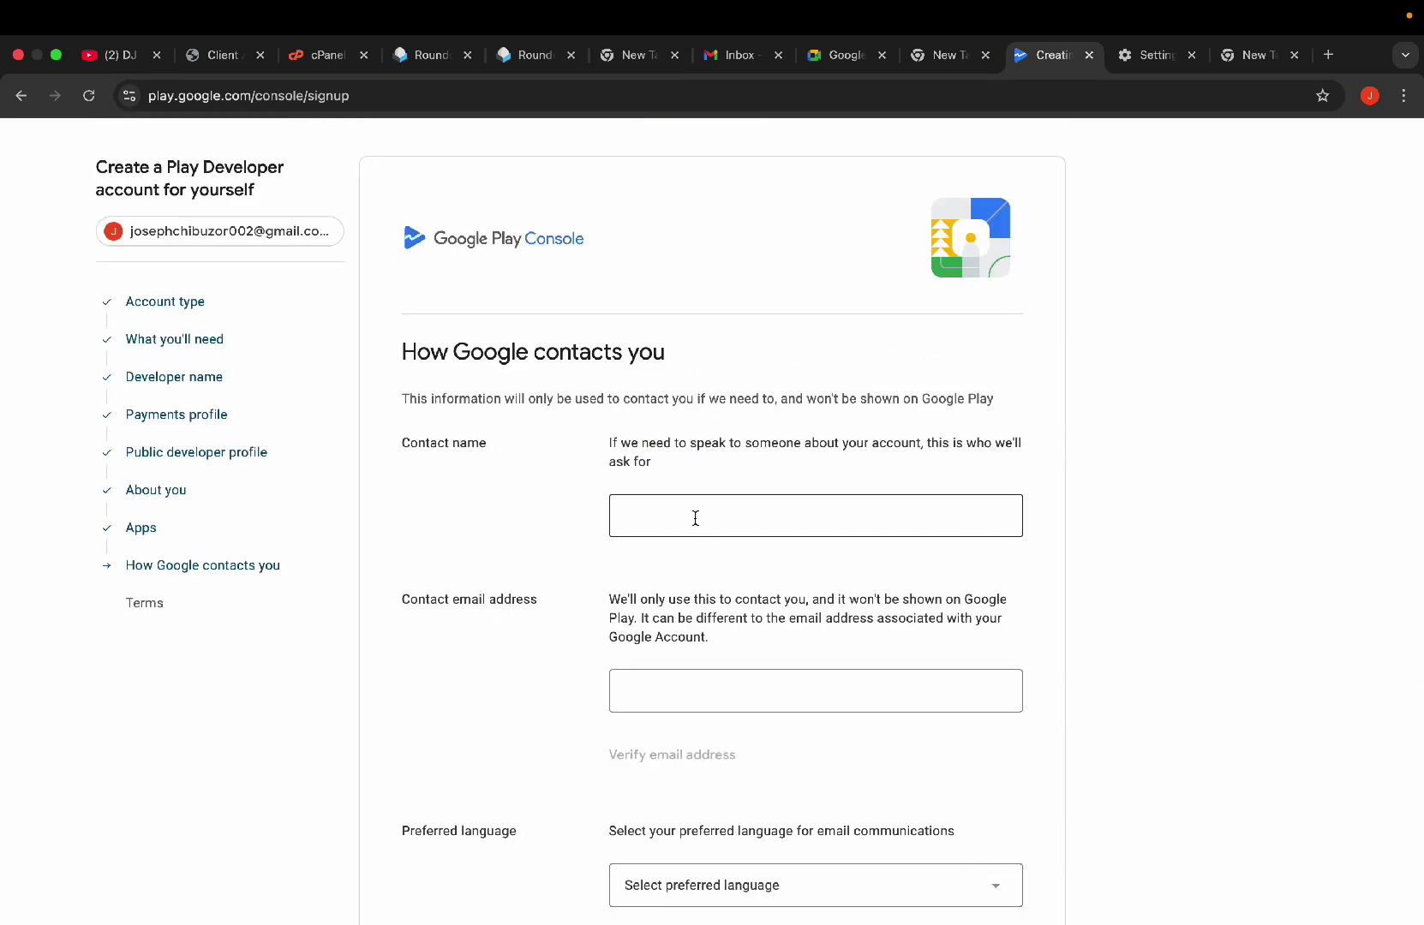
left_click(644, 696)
Paste the account email as contact email, enter the contact name, and choose English
key("super+v")
left_click(758, 527)
type("JO")
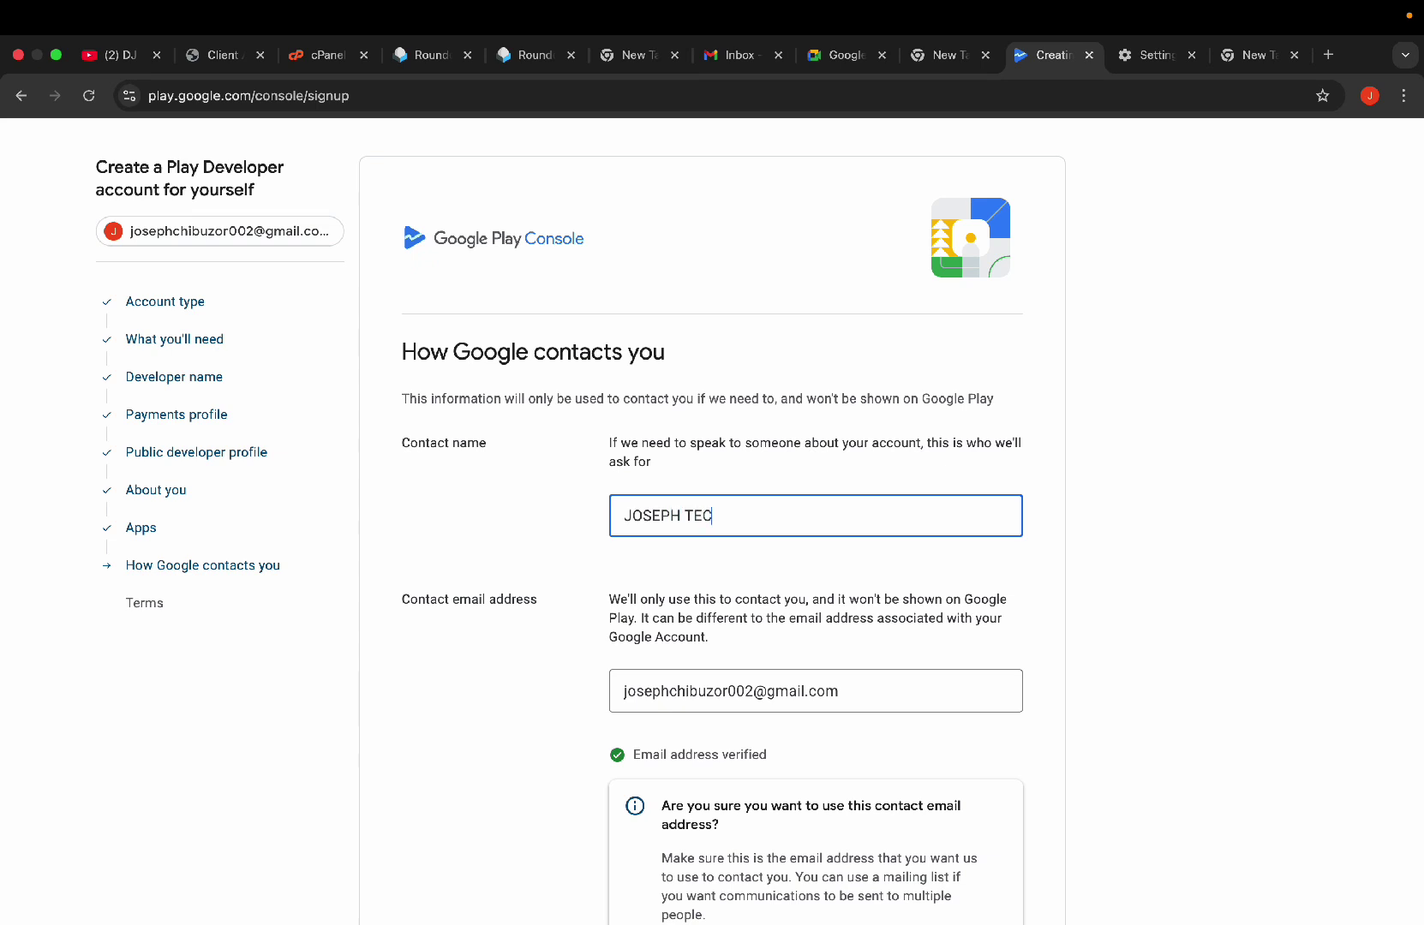
right_click(749, 554)
left_click(800, 330)
scroll(799, 482, "down", 5)
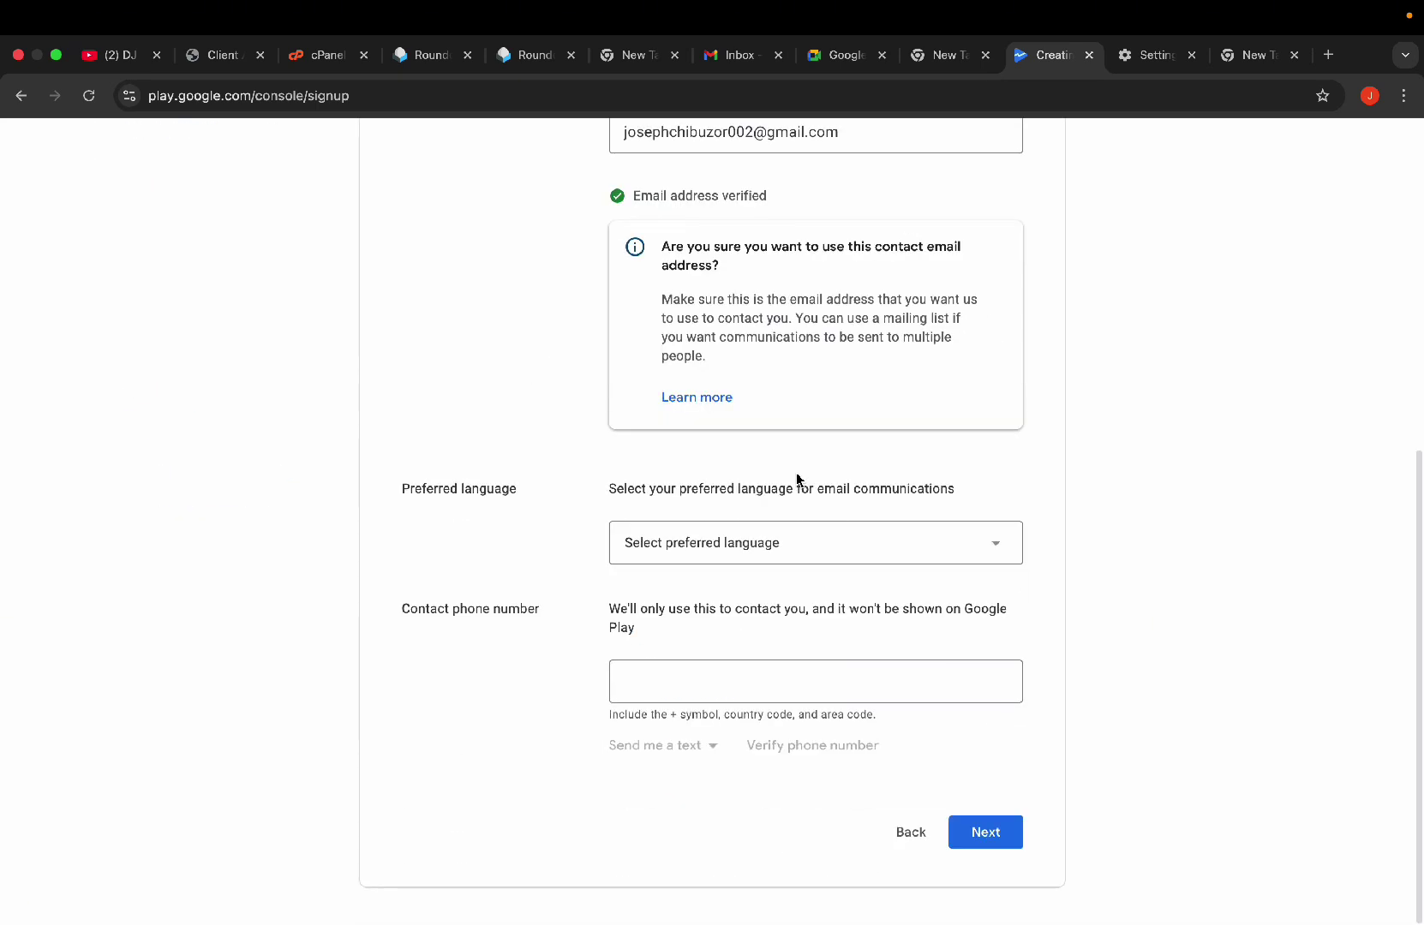
left_click(730, 548)
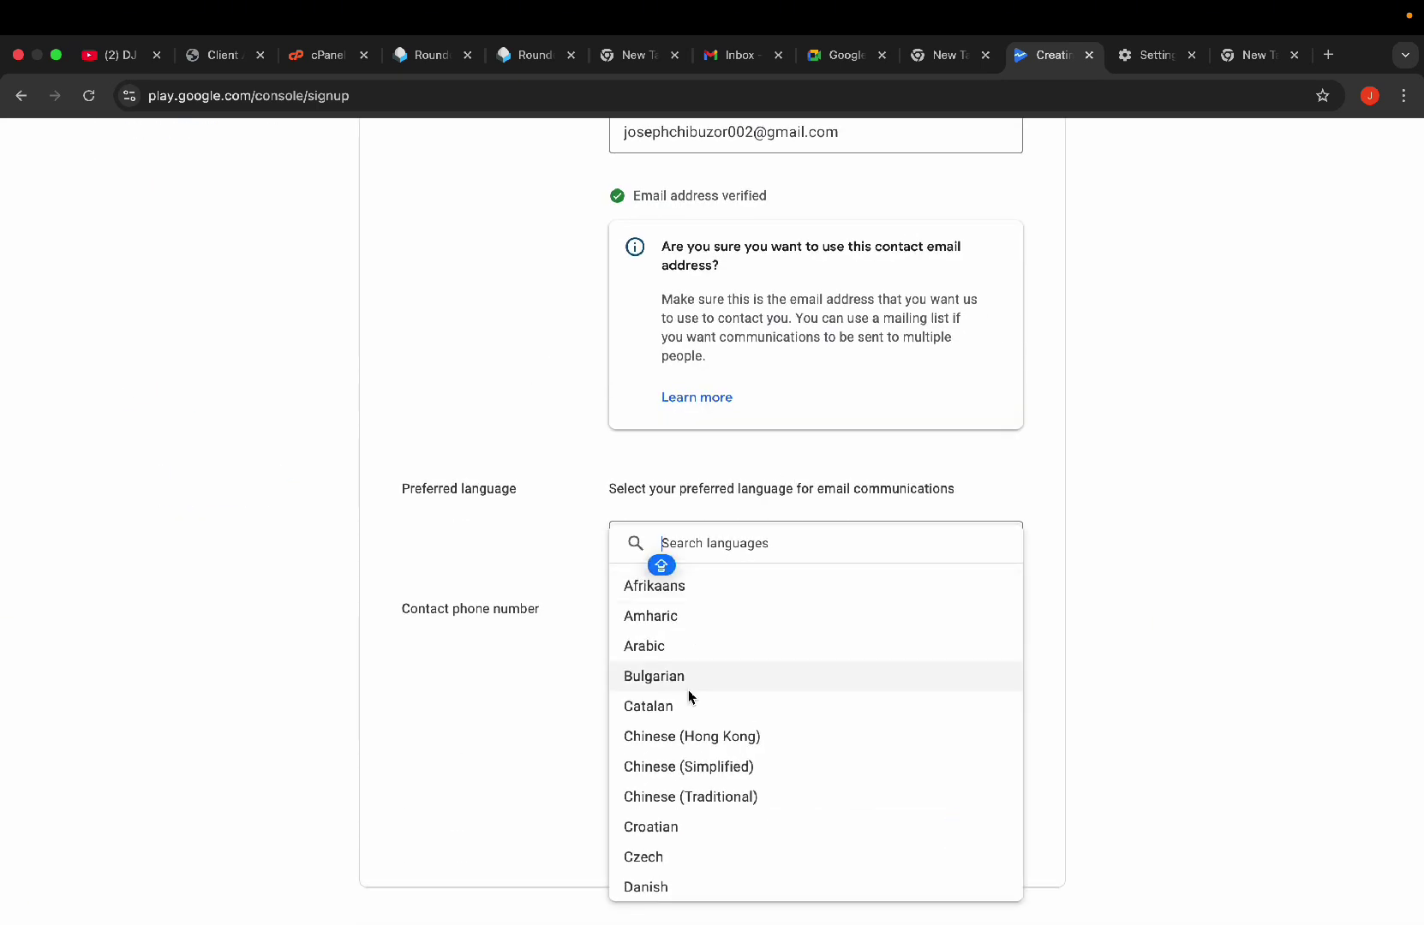
scroll(693, 687, "down", 4)
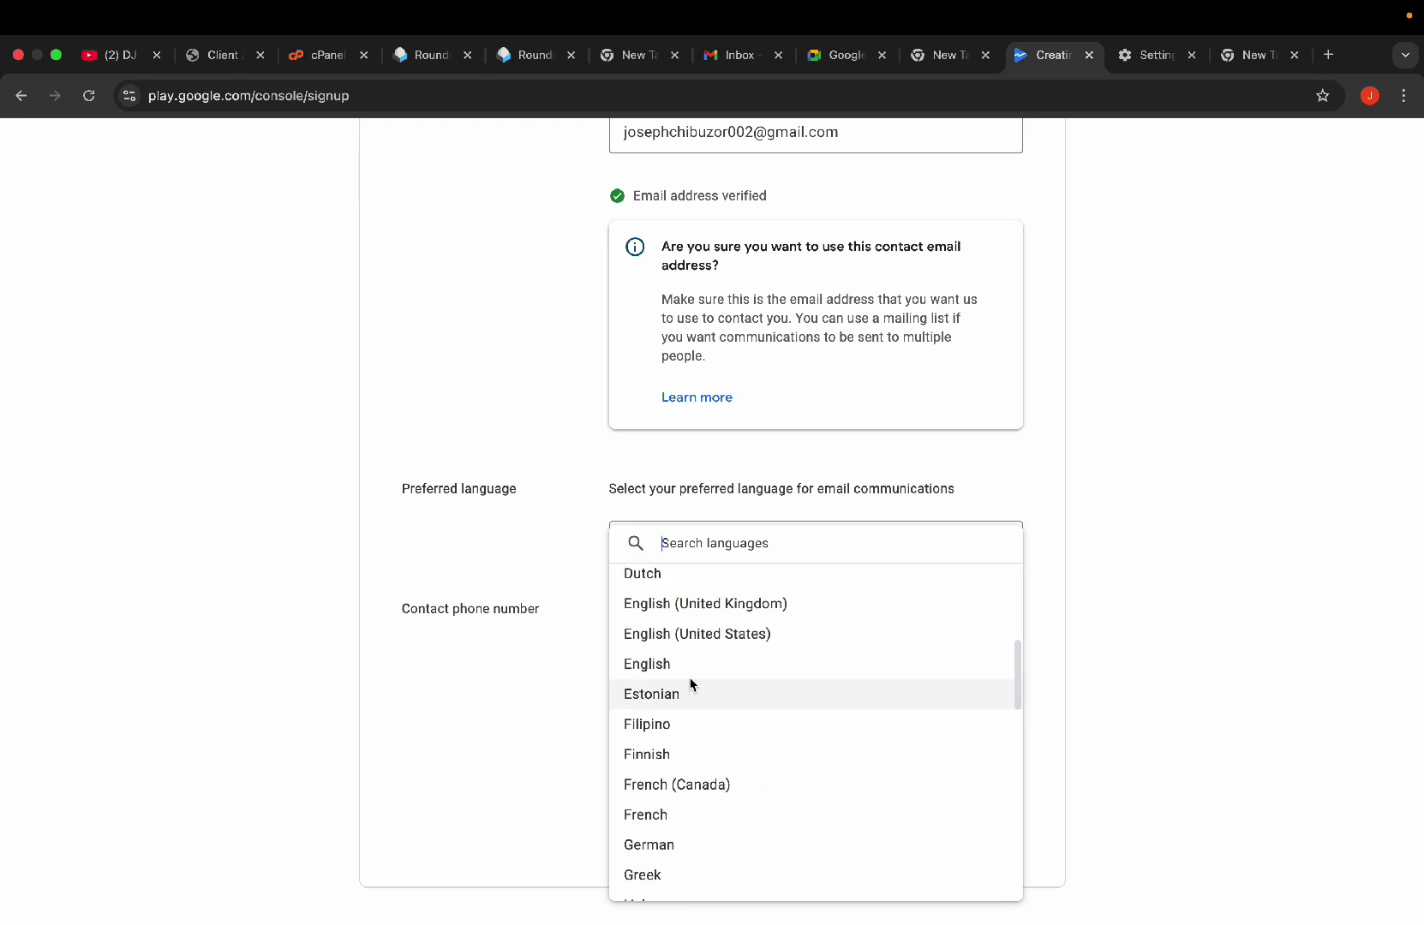
left_click(690, 686)
Enter the contact phone number, correcting a typo, and request its verification
left_click(669, 684)
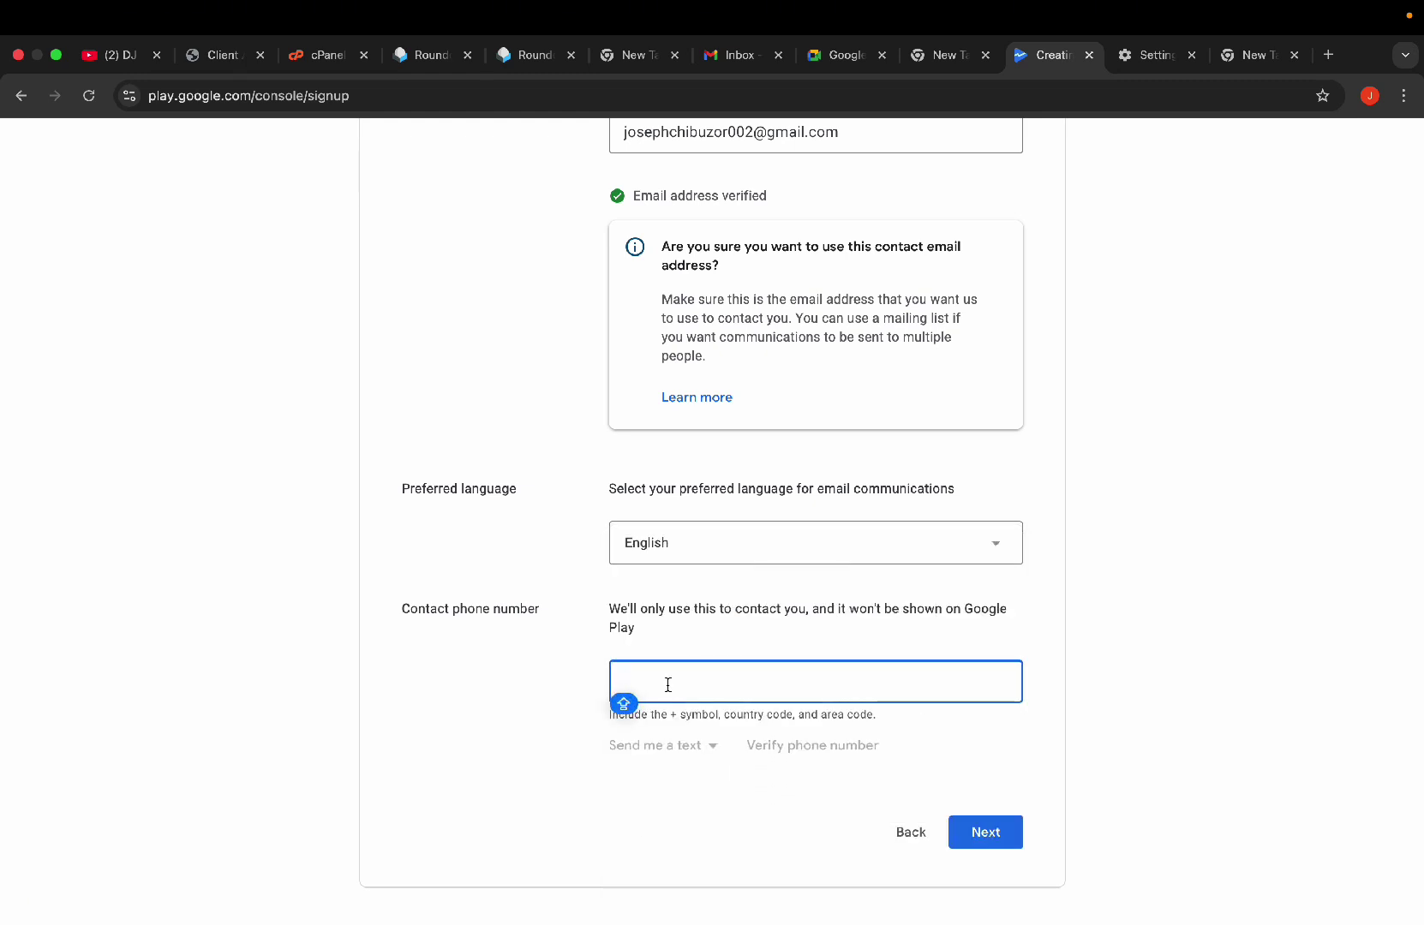
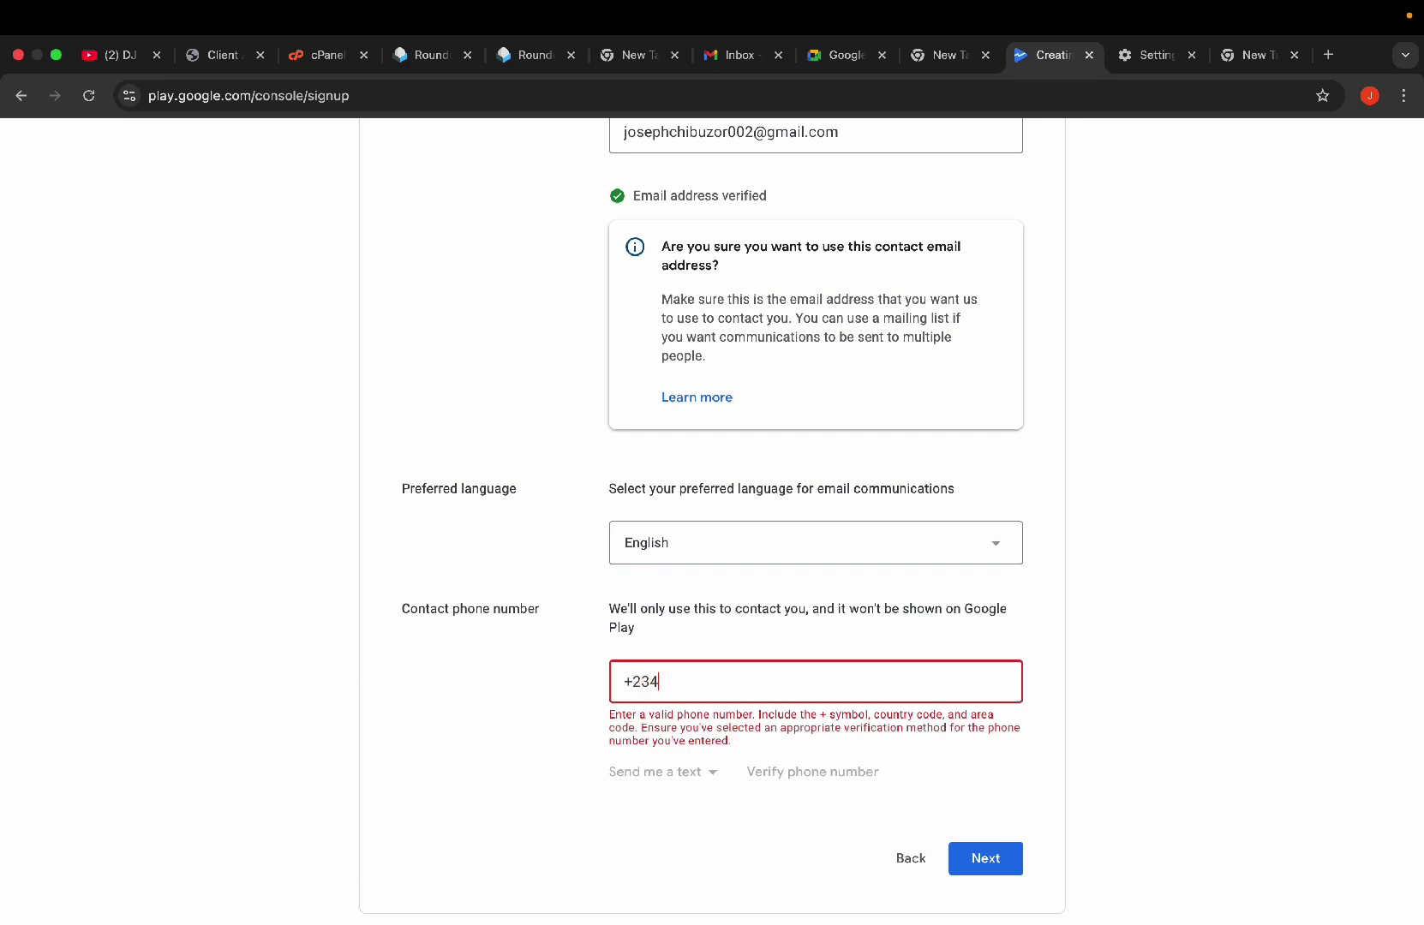
key("Caps_Lock")
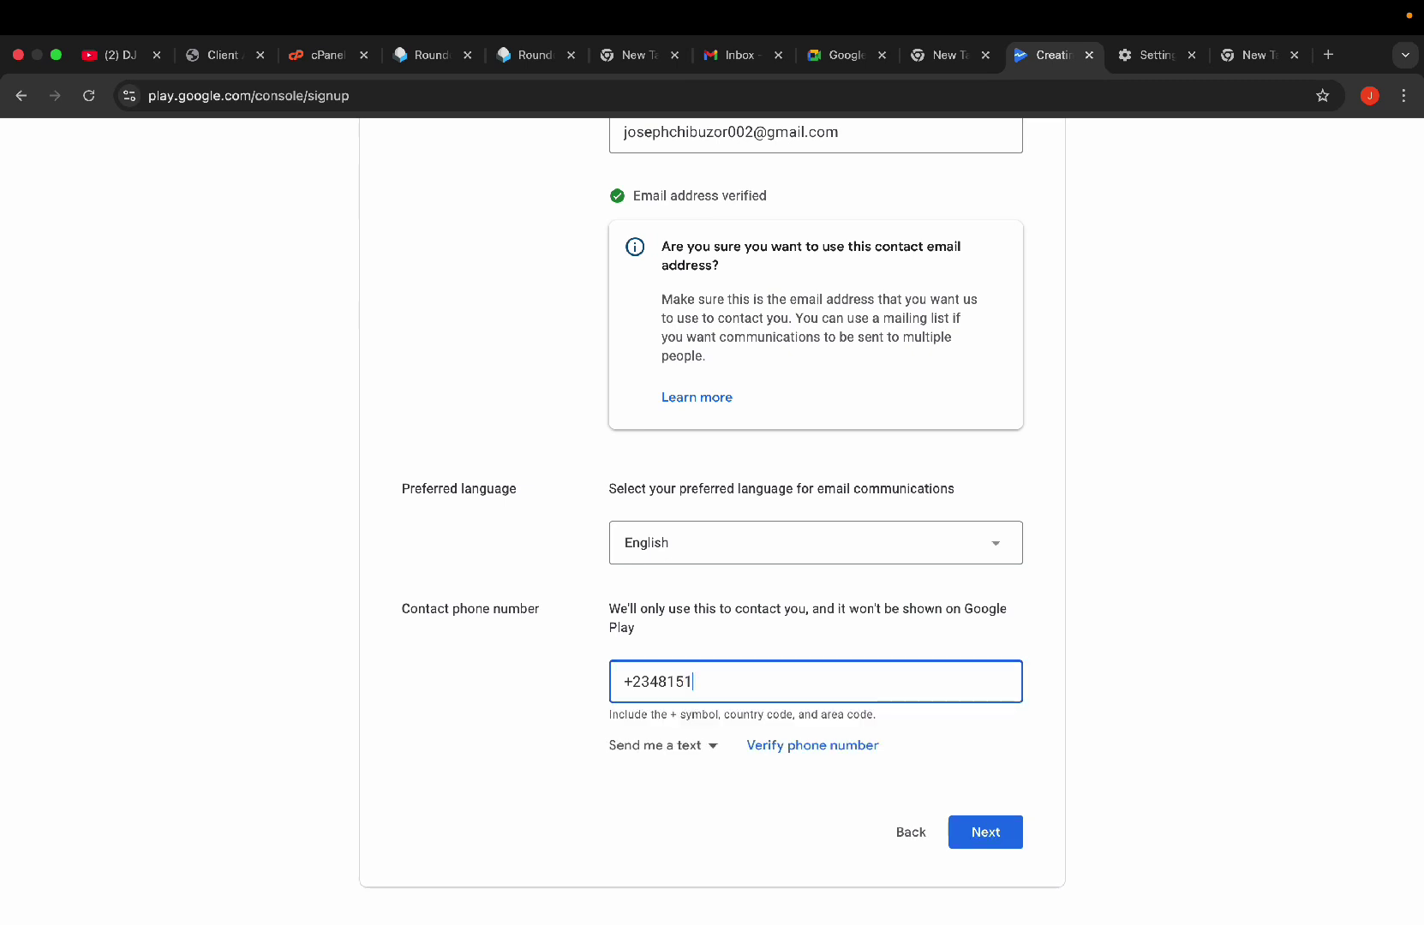
key("Caps_Lock")
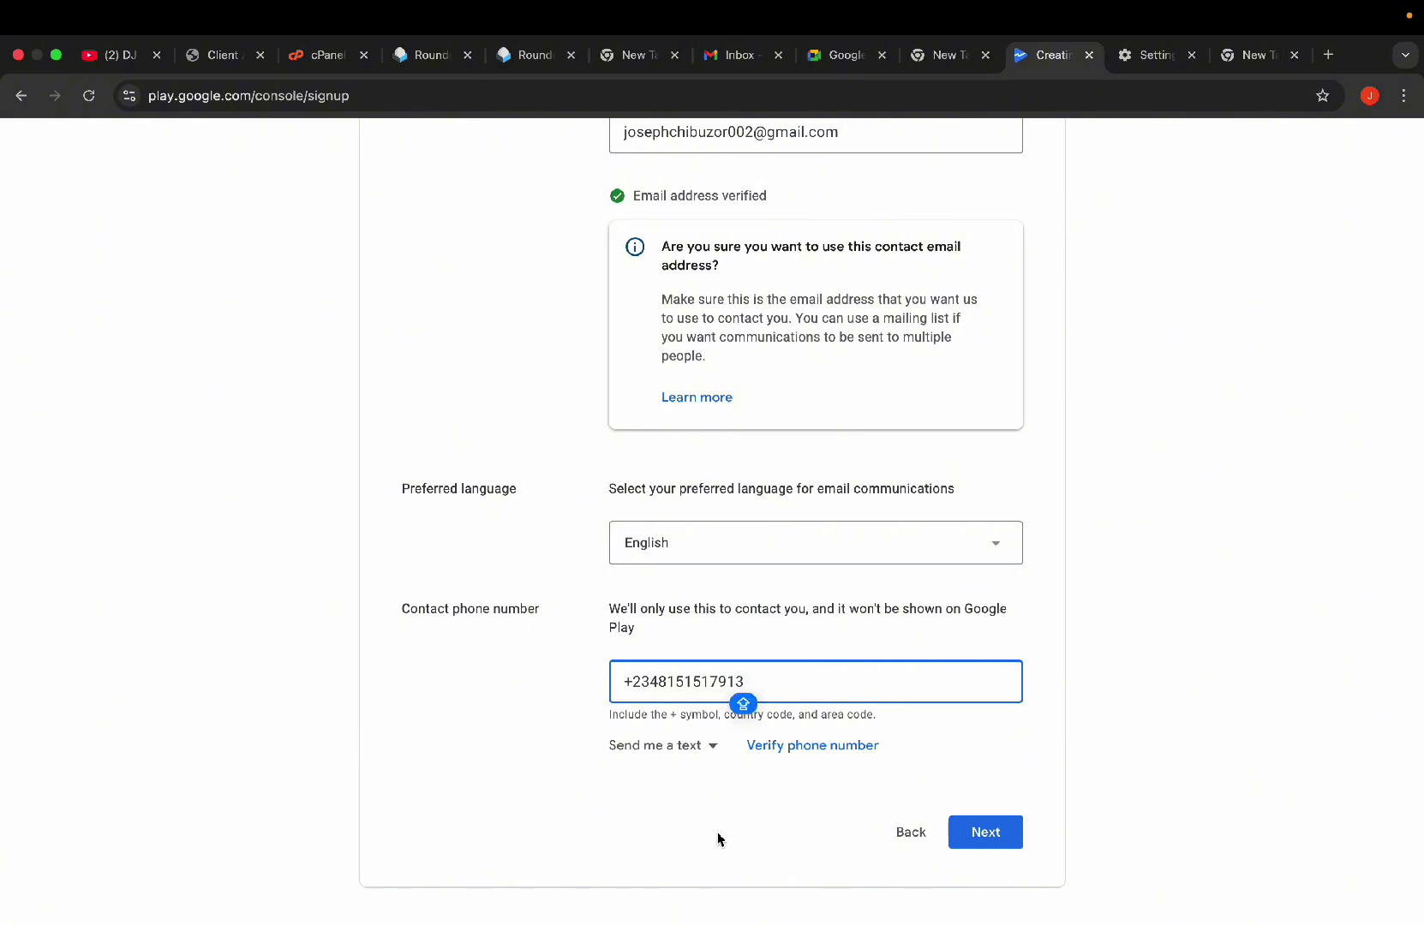
left_click(839, 746)
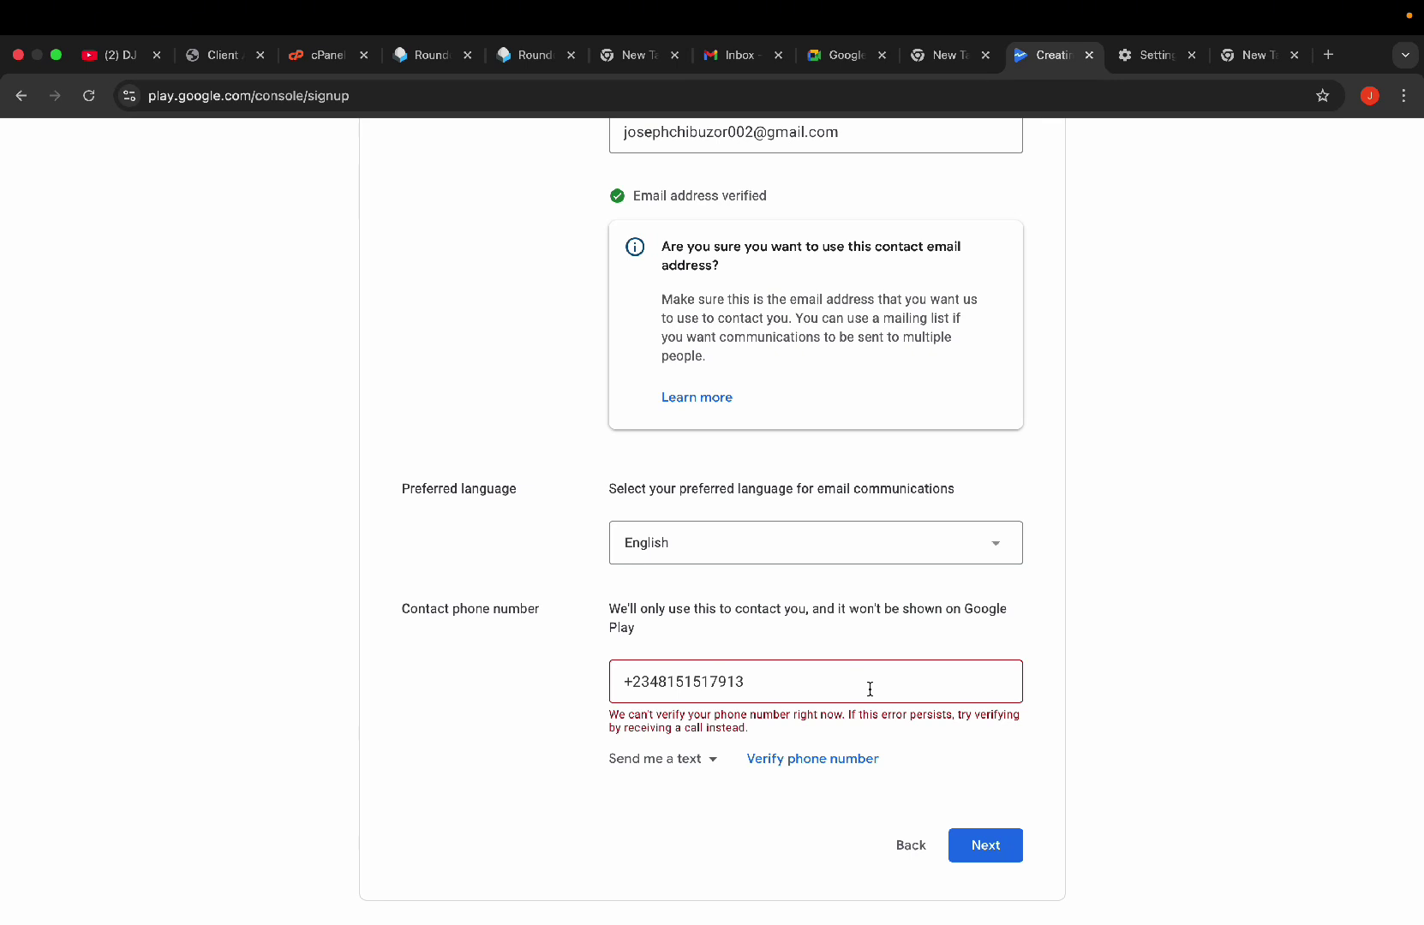
Review the phone verification error shown on the contact details step
mouse_move(737, 895)
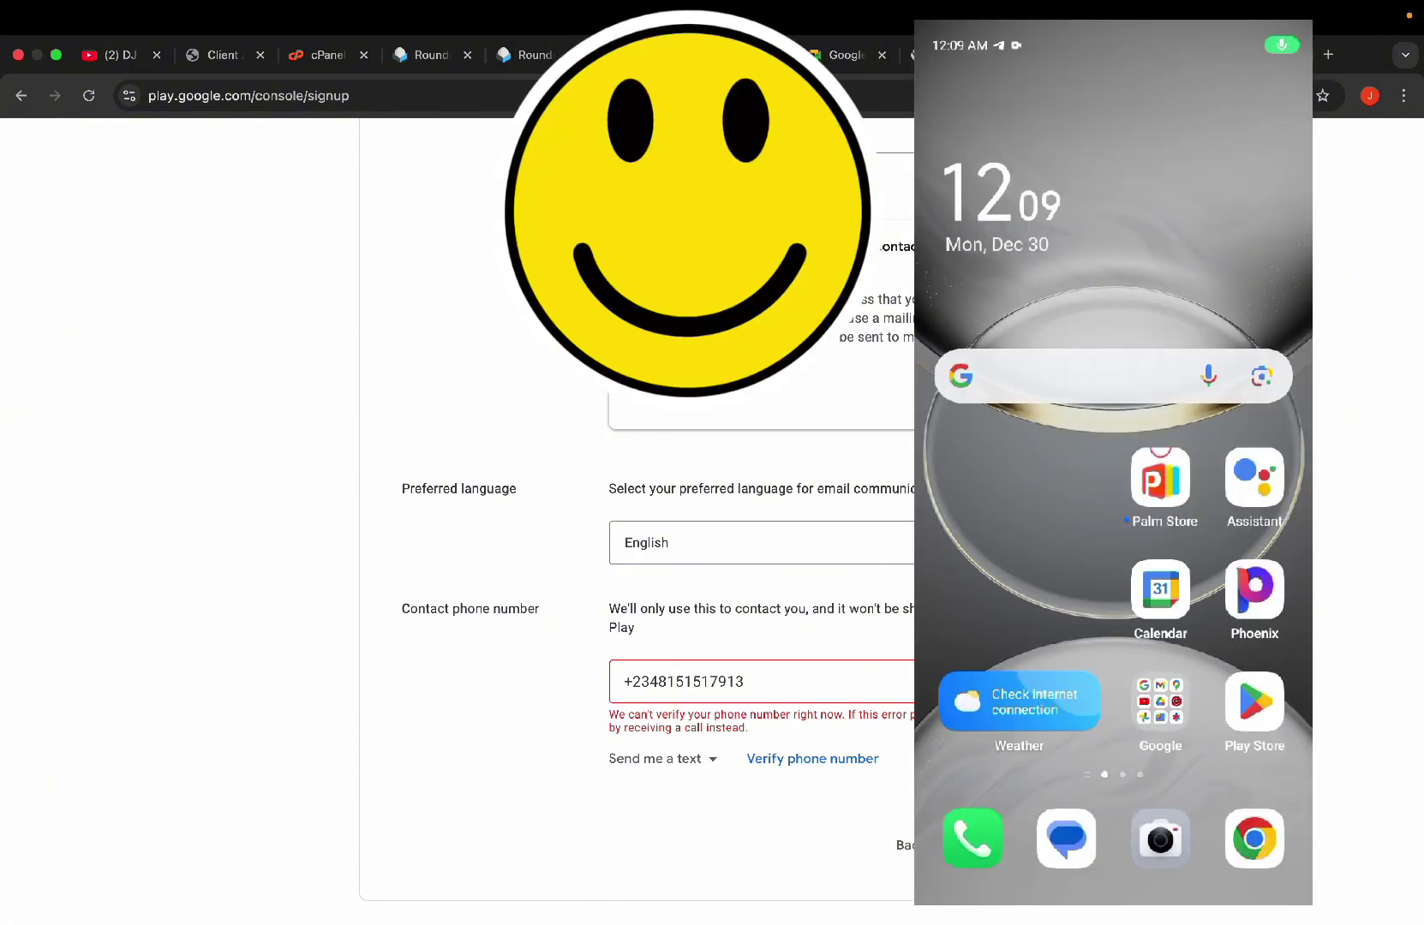
Open the Play Store and back out of the earlier search results
left_click(1255, 701)
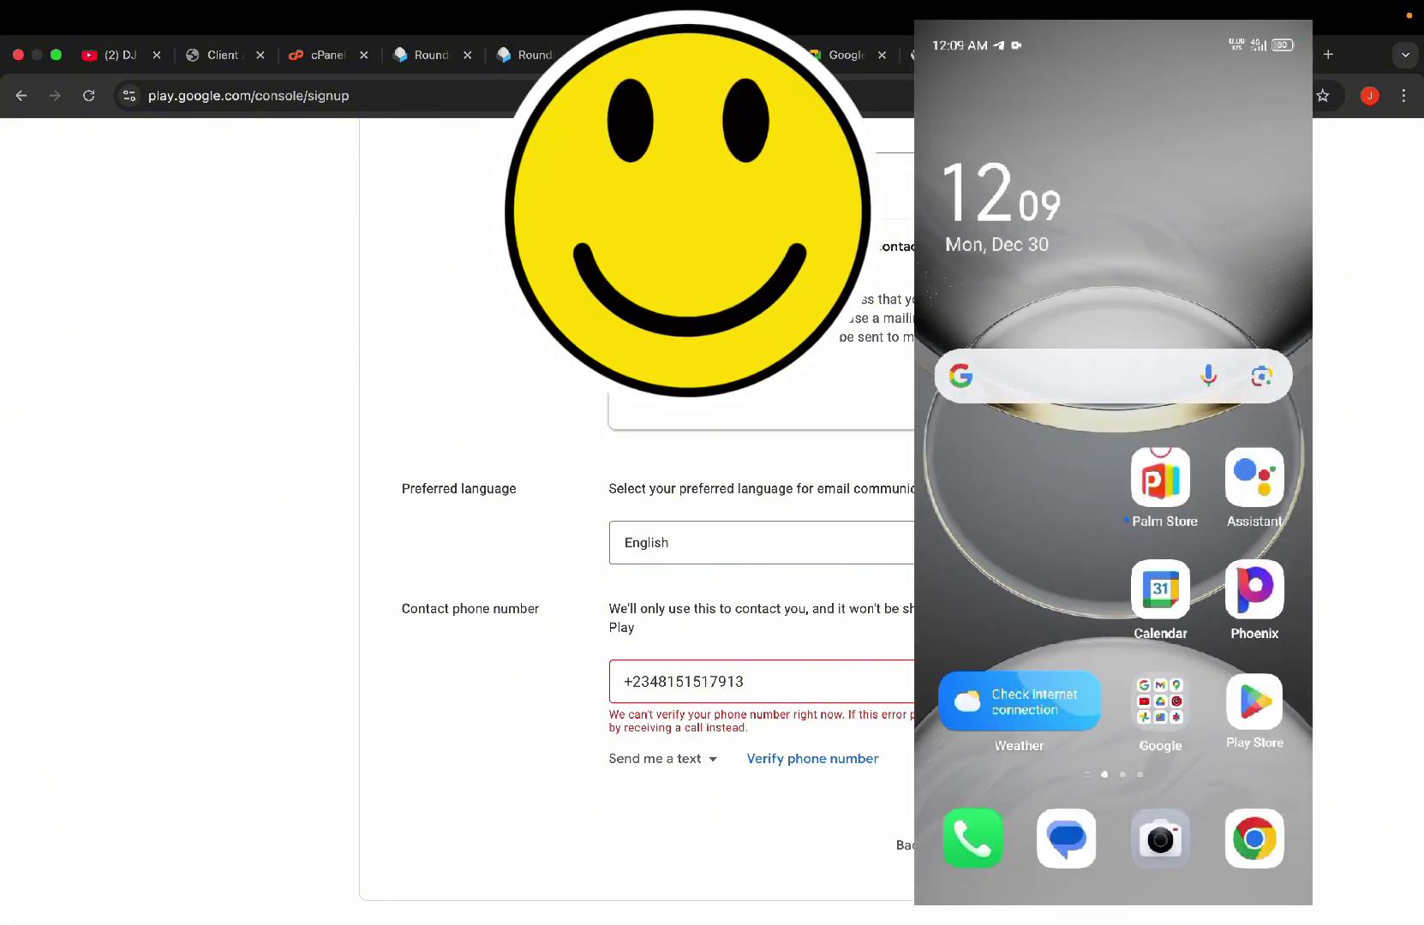
left_click(946, 95)
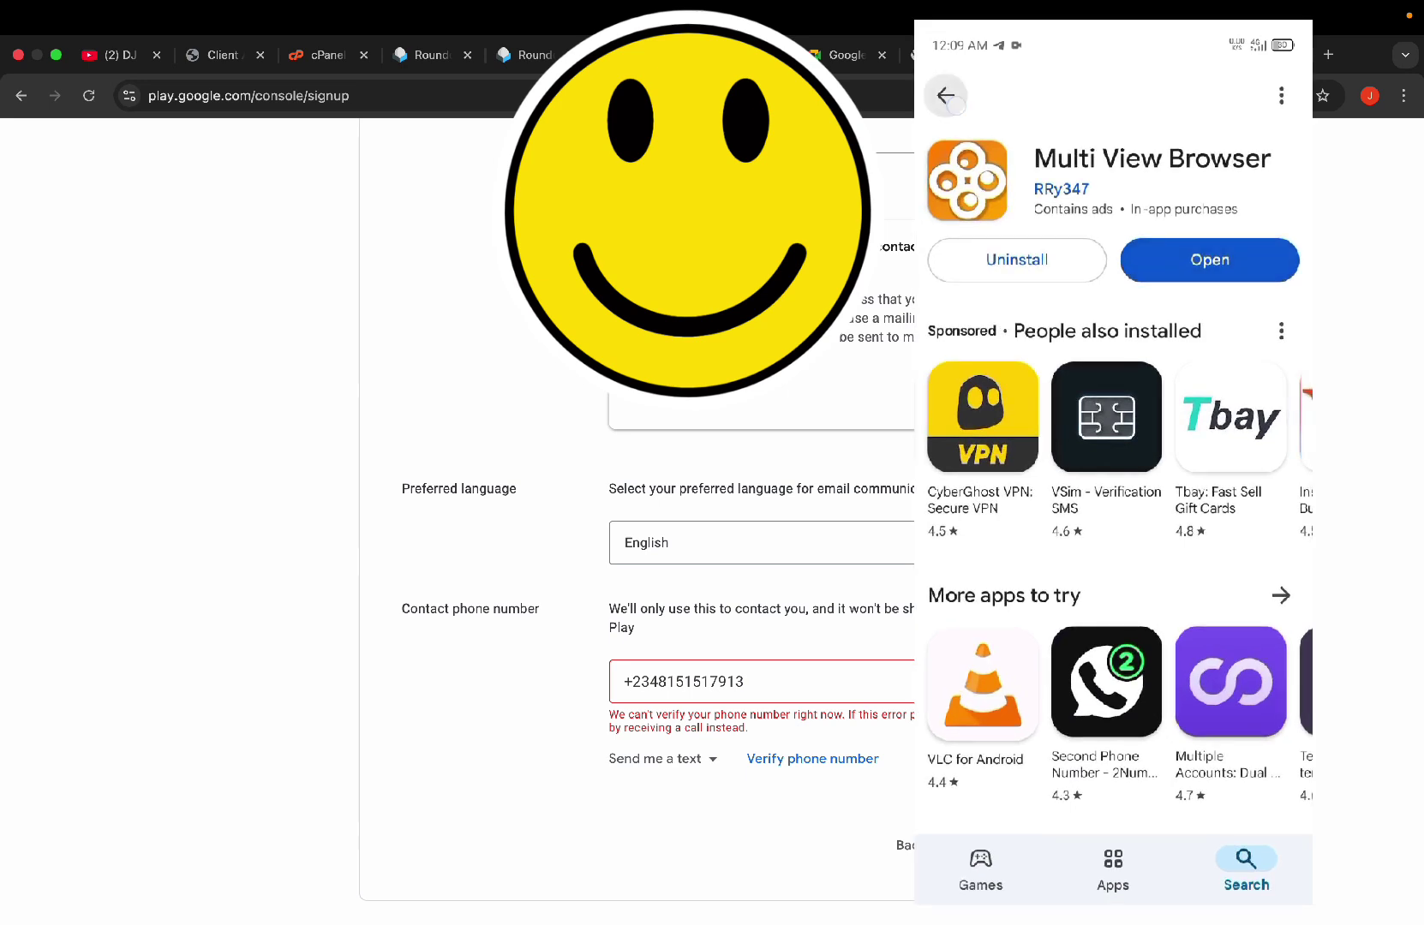
left_click(946, 96)
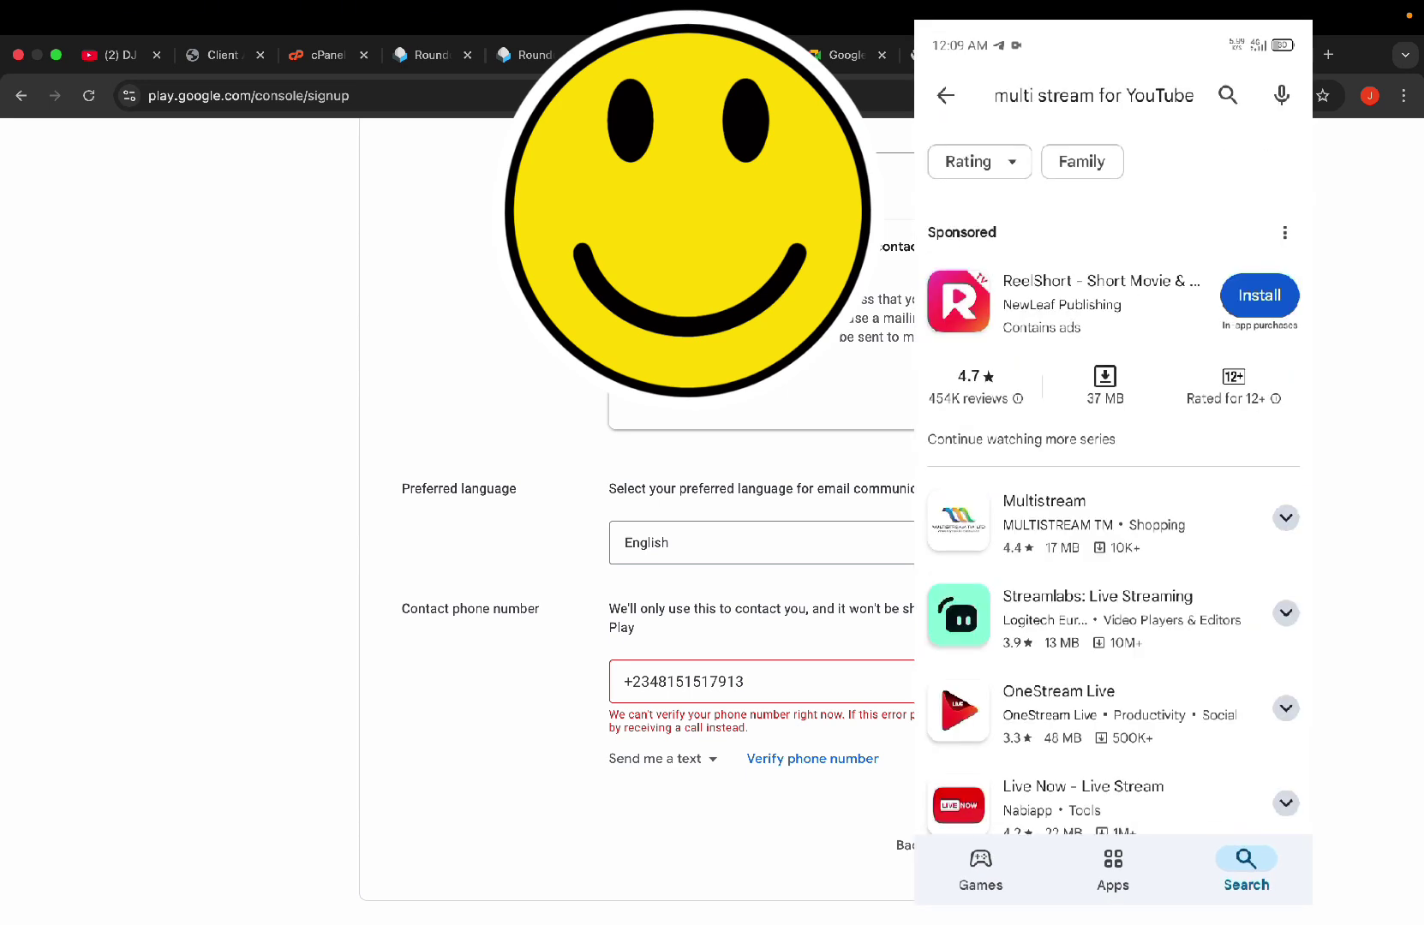
left_click(946, 95)
left_click(946, 95)
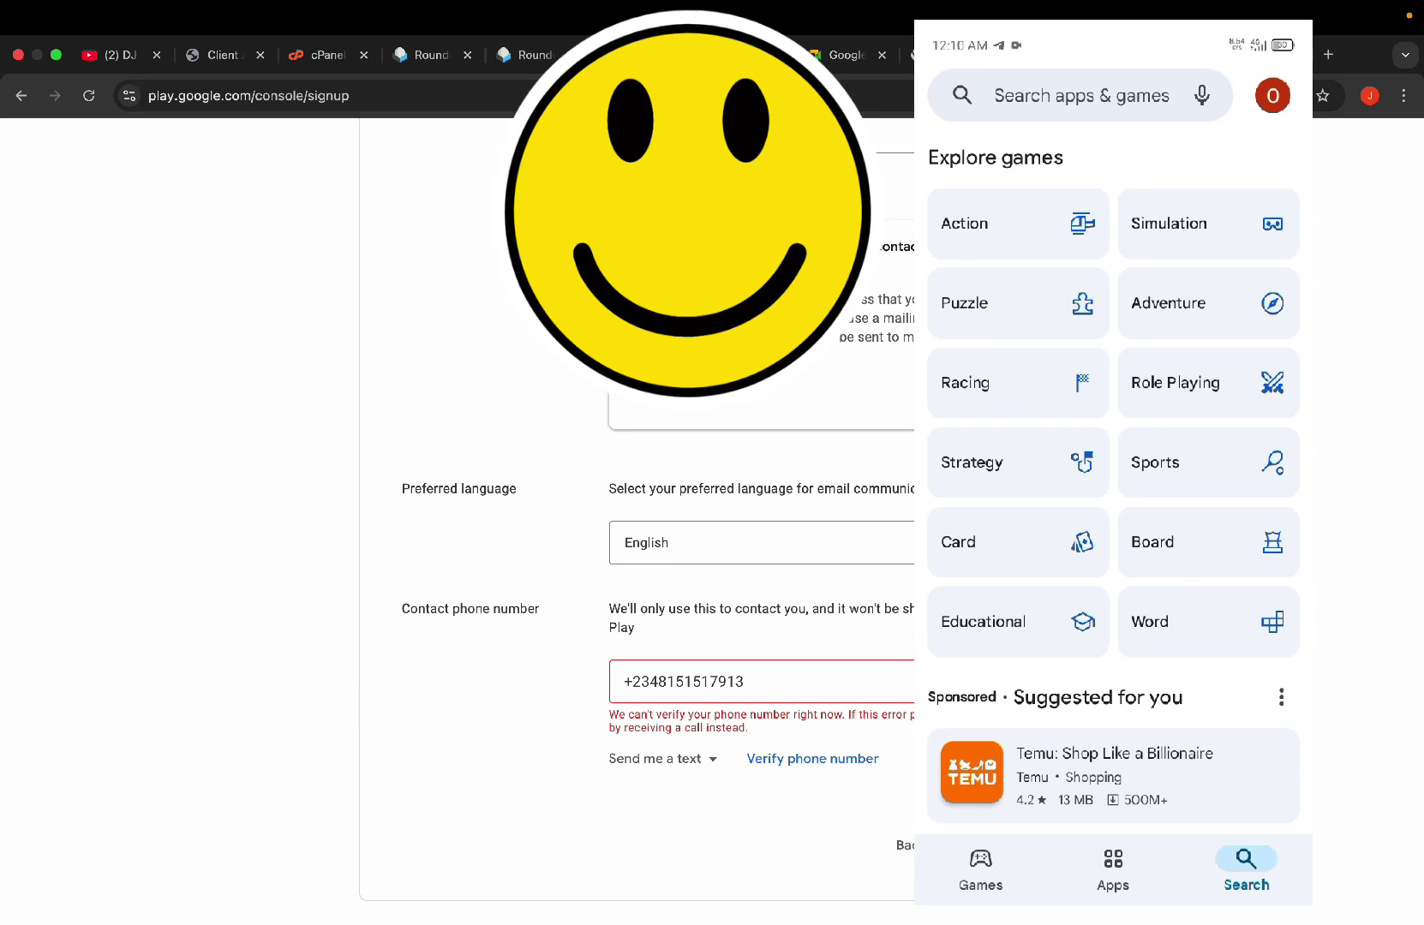
Search 'aphone', open the APhone listing and launch the installed app
left_click(1082, 95)
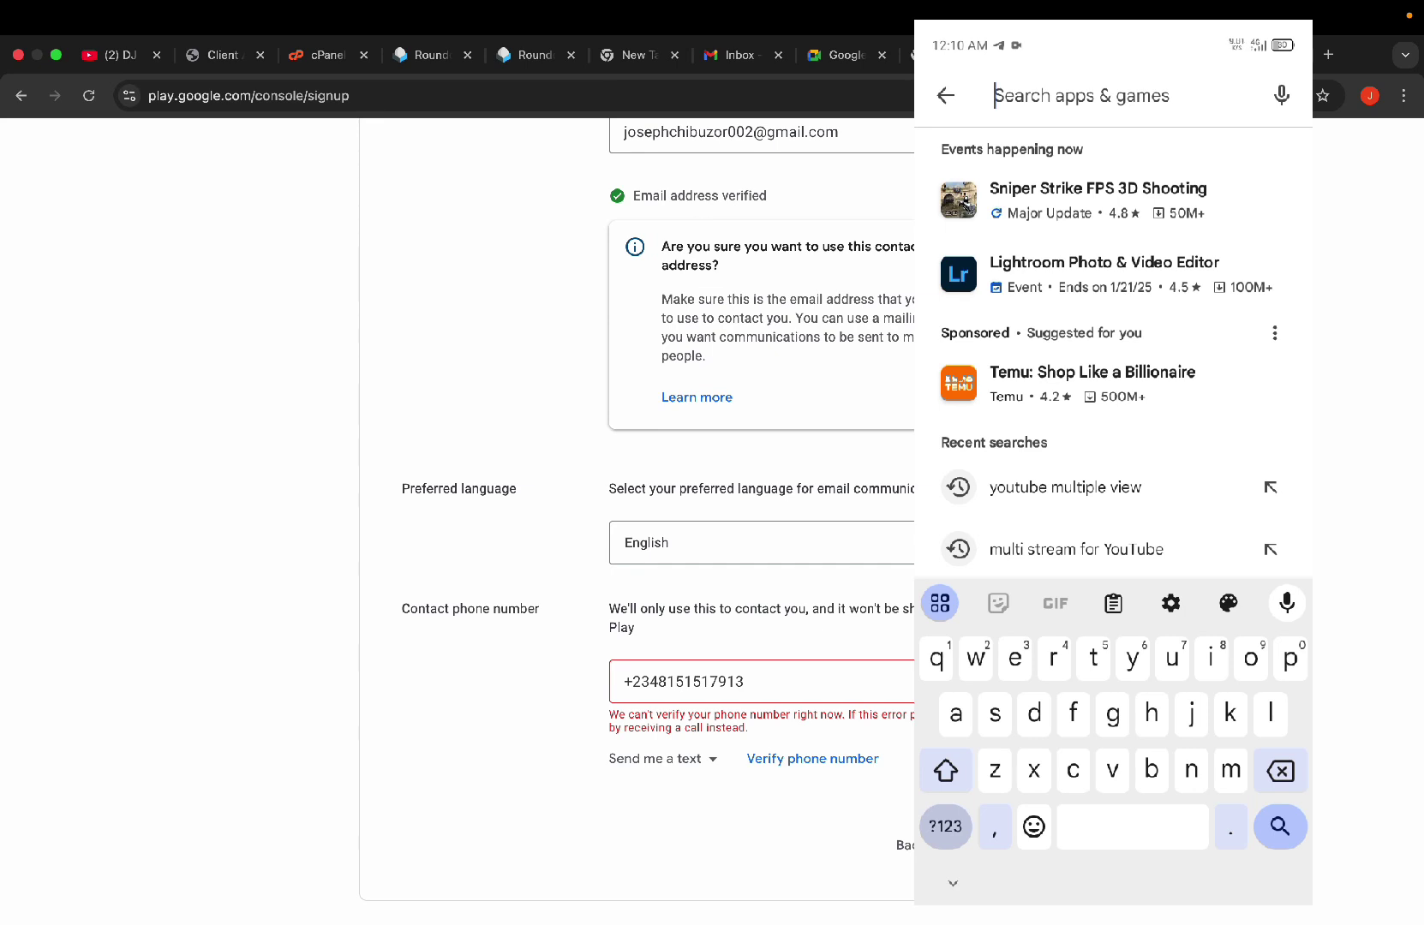
type("apho")
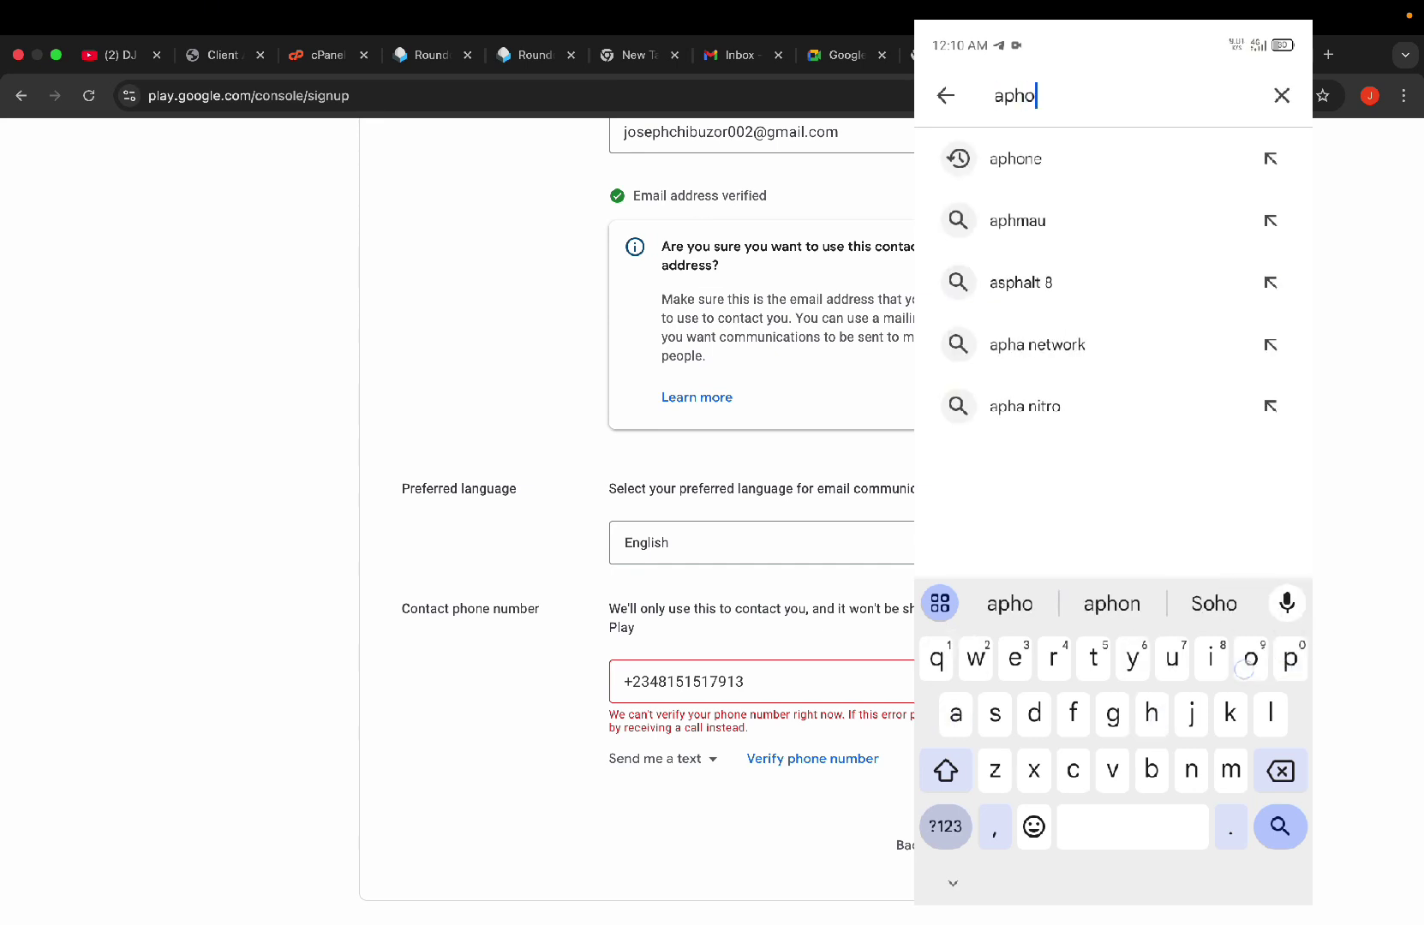
left_click(1071, 159)
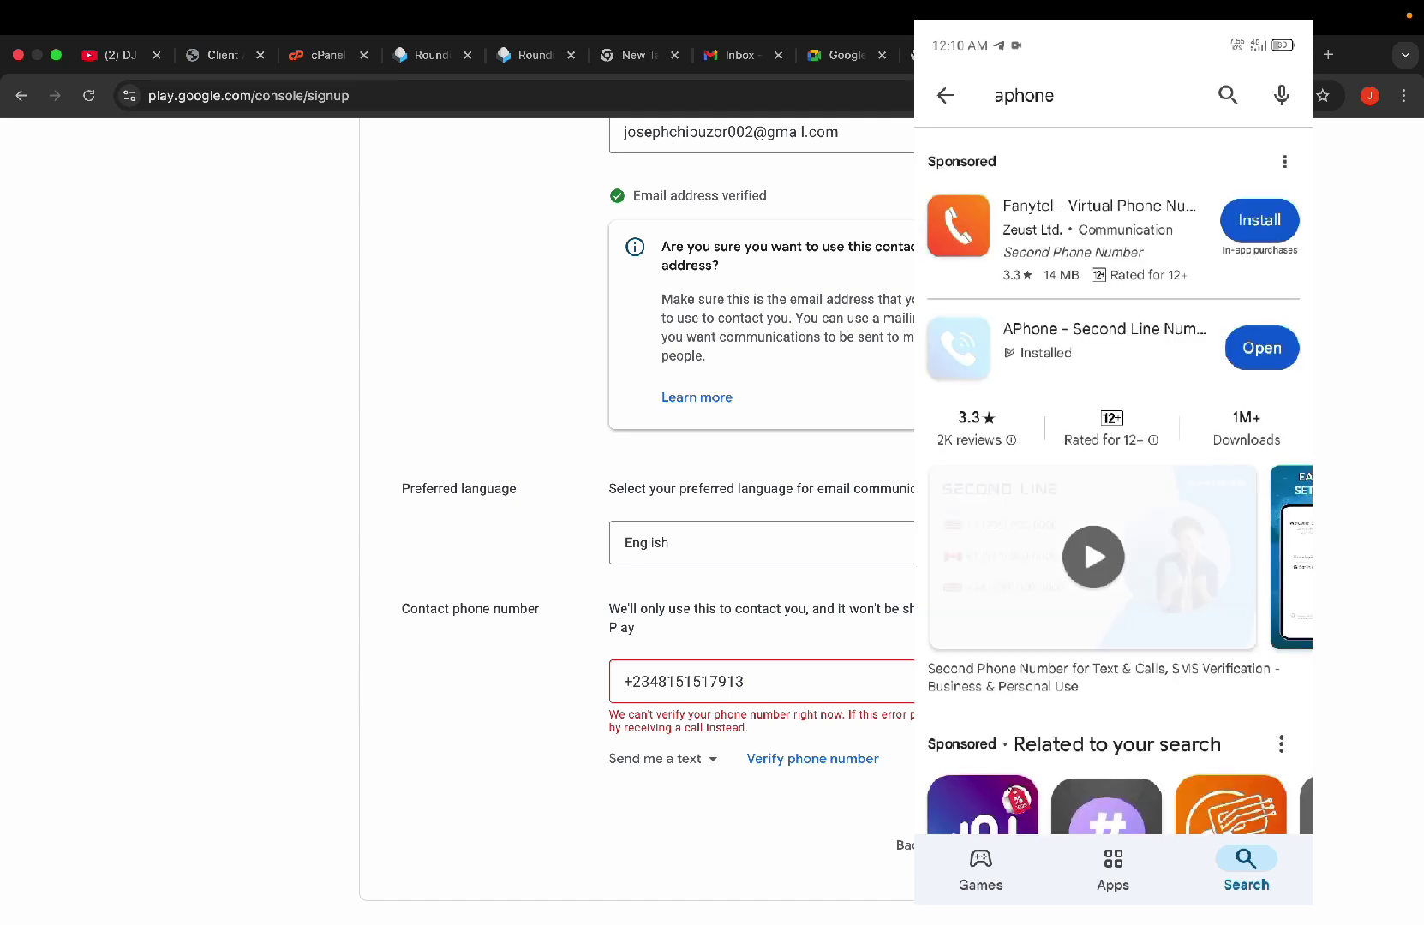
left_click(1119, 361)
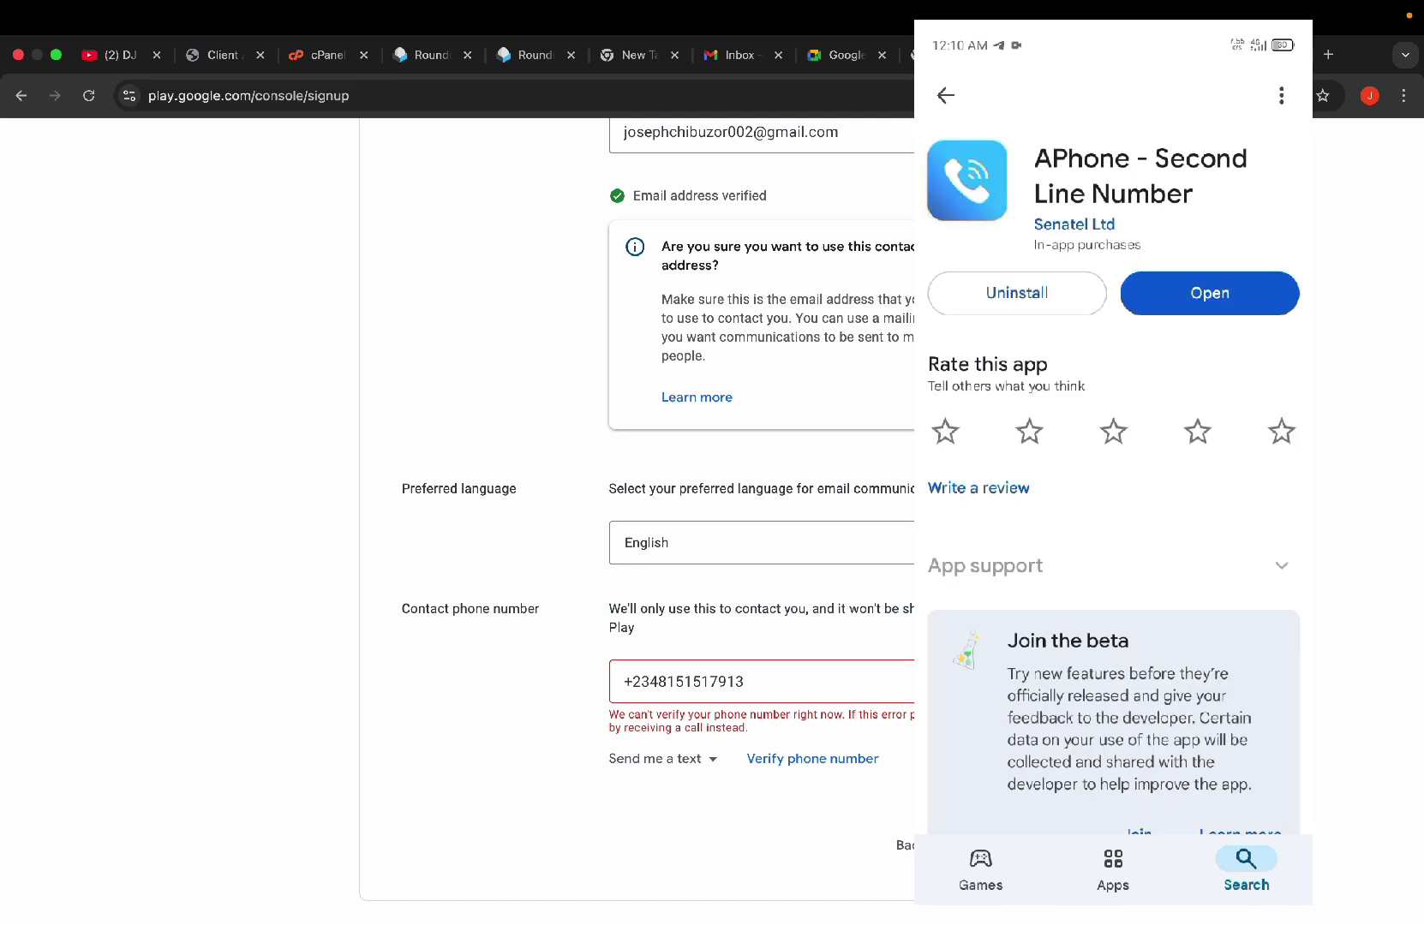
left_click_drag(1086, 228, 1094, 264)
left_click_drag(1186, 296, 1179, 431)
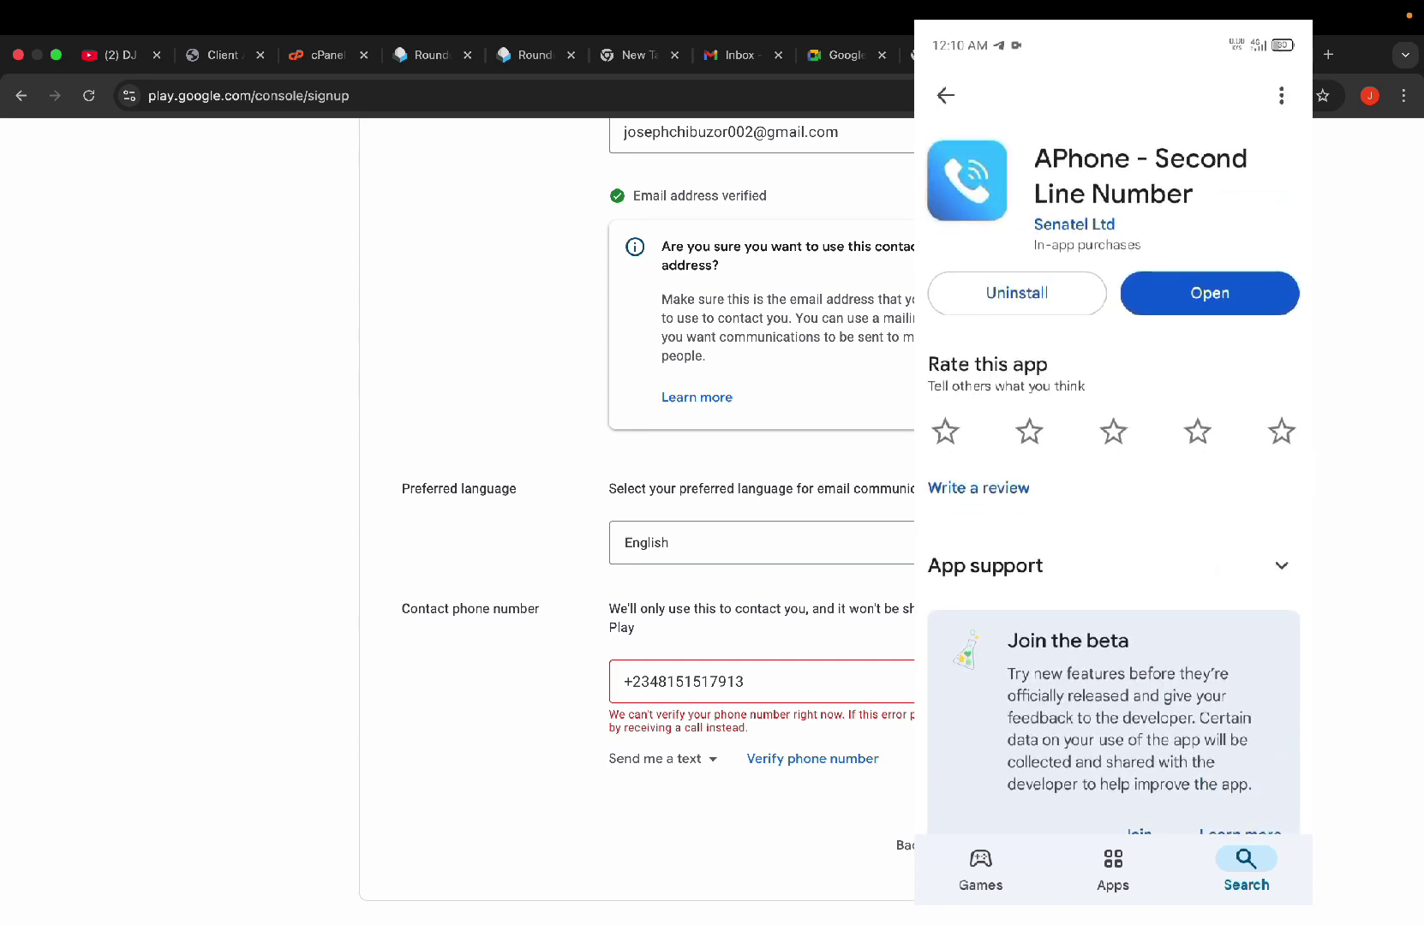
left_click(1209, 293)
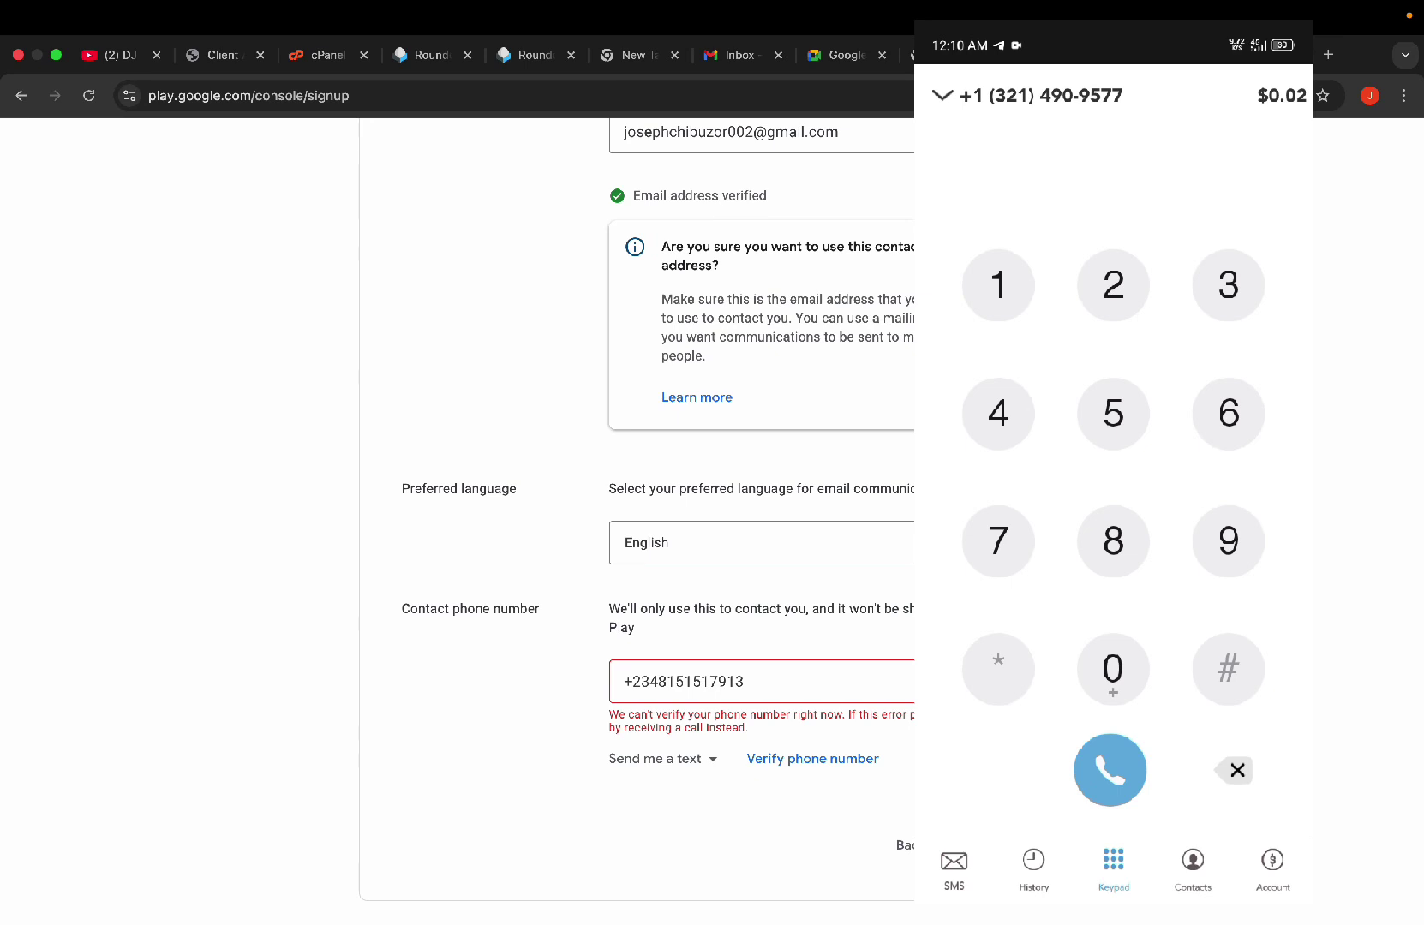
Check the caller ID list, read the +22000 verification texts, then dismiss the logout alert
left_click(974, 97)
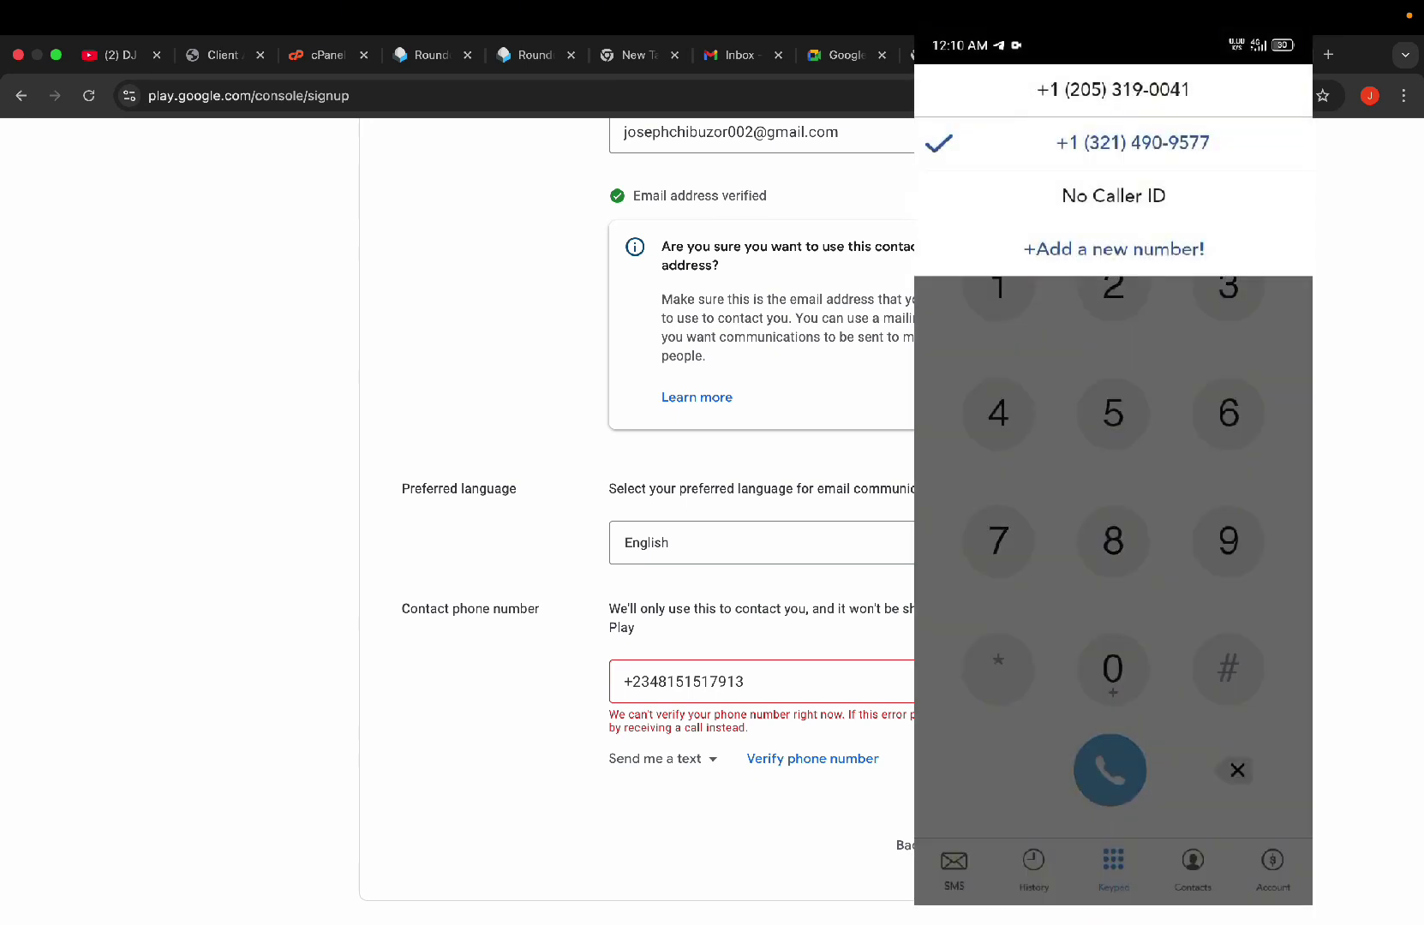
left_click(946, 358)
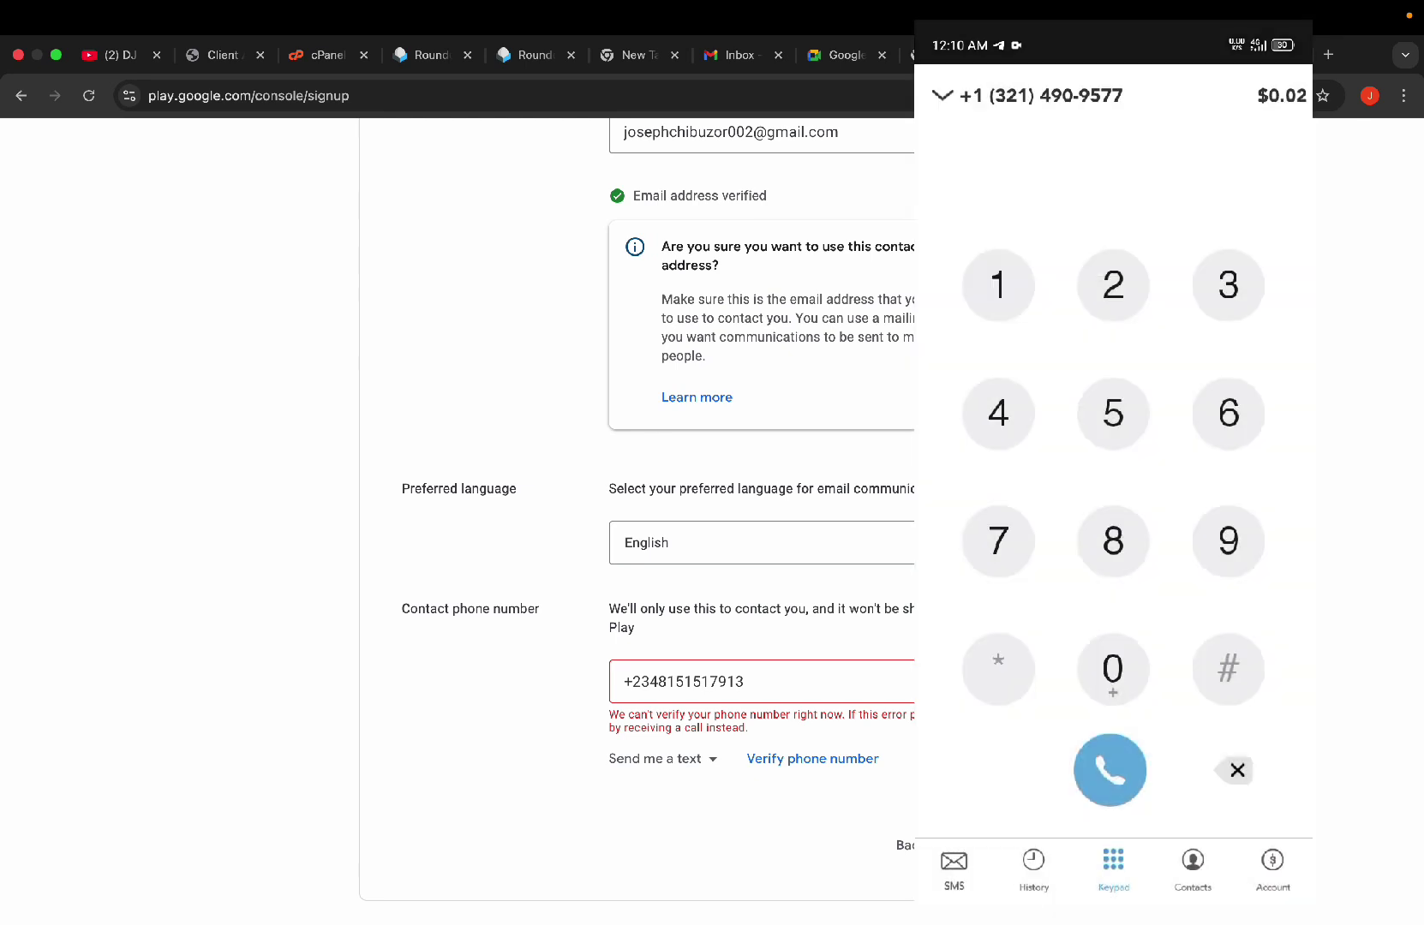
left_click(953, 870)
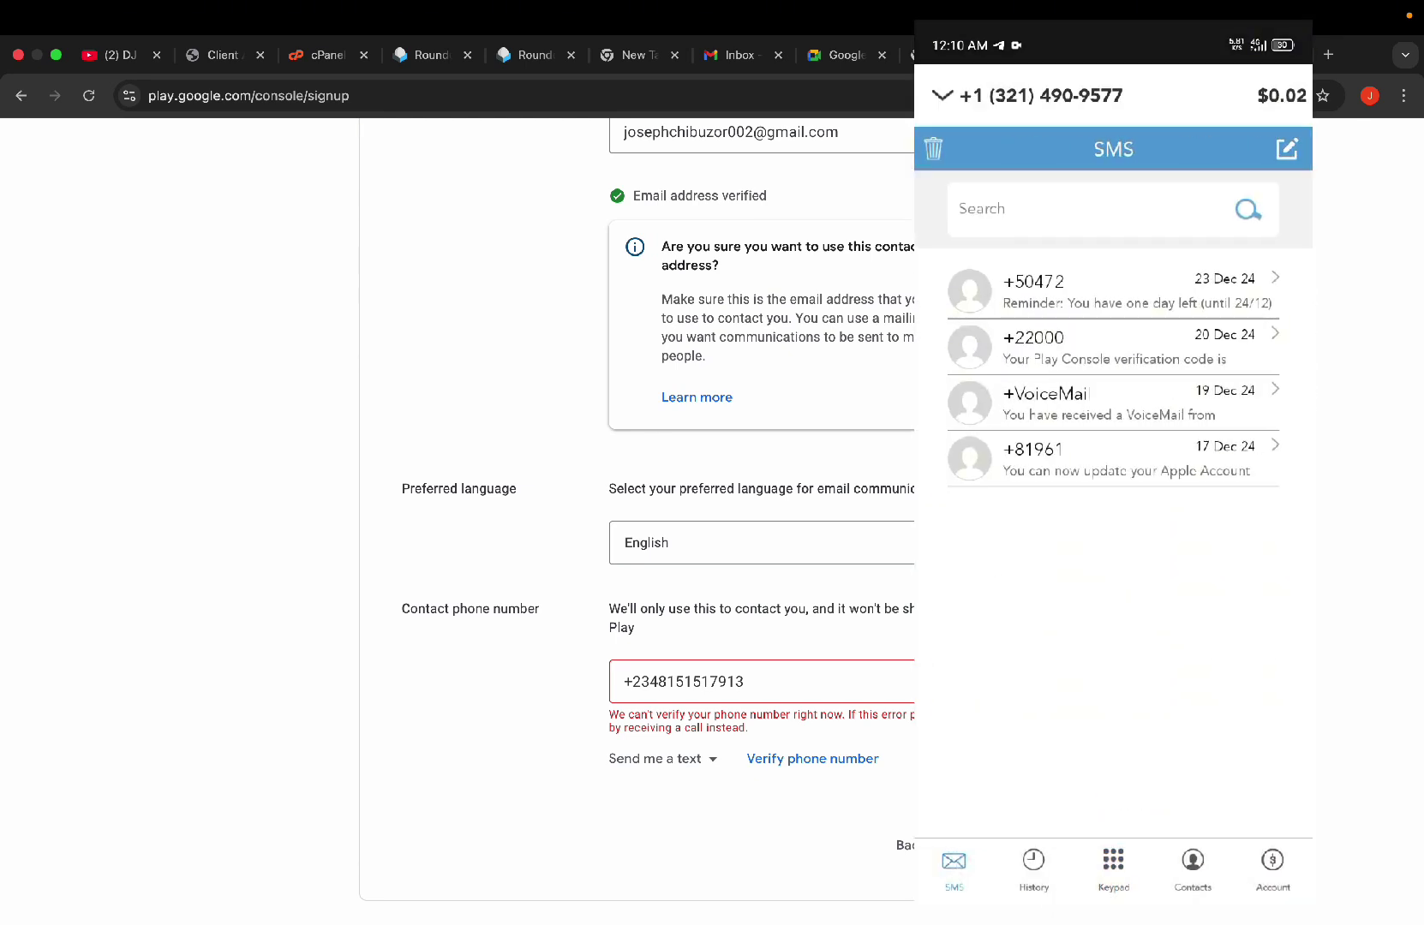
left_click(1233, 353)
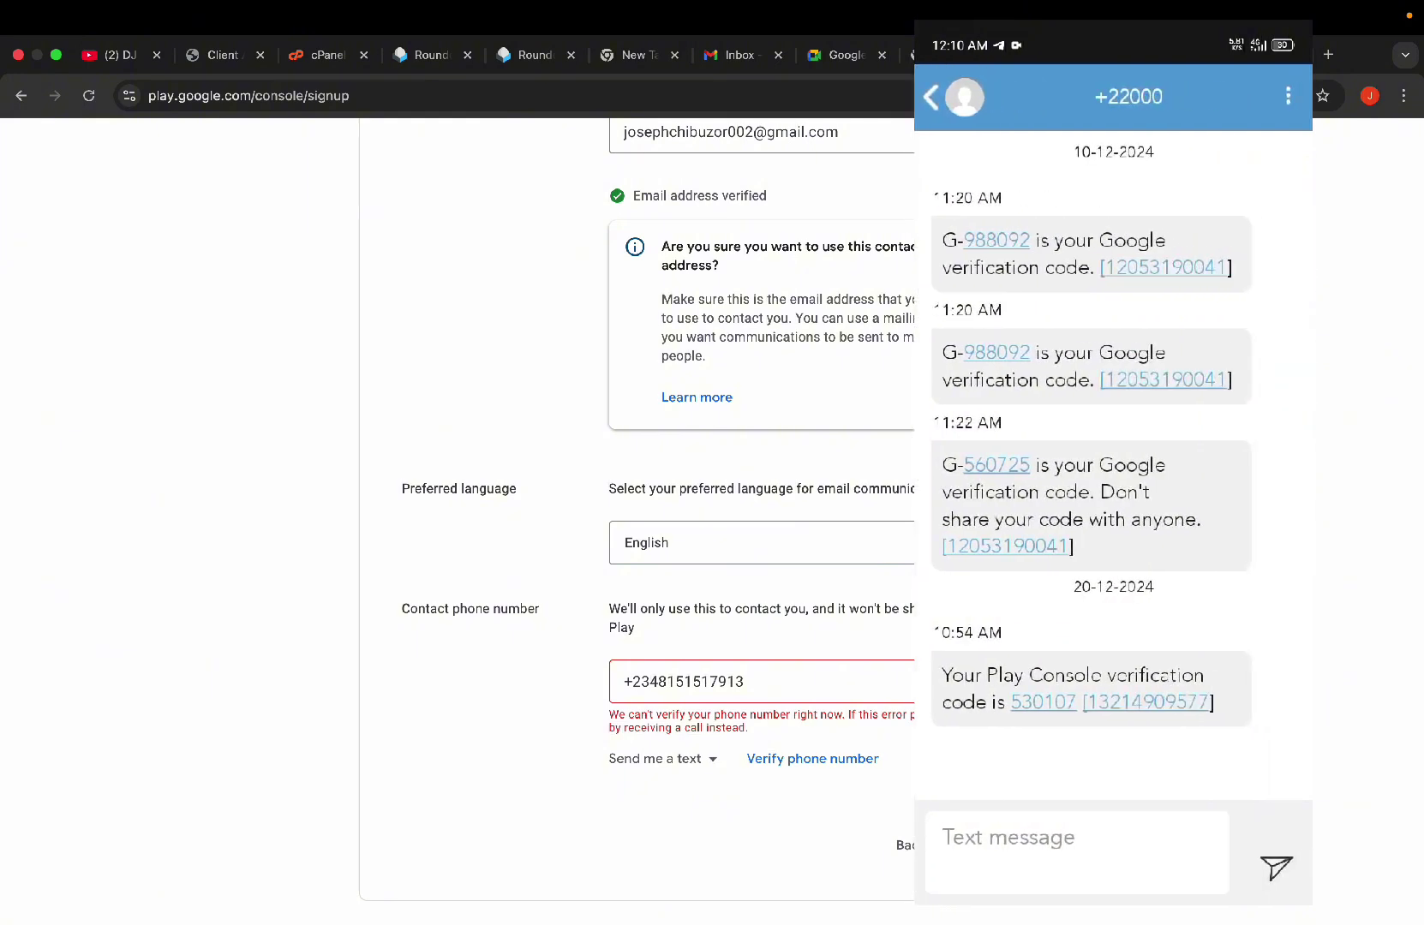
left_click_drag(1186, 620, 1131, 455)
left_click(942, 114)
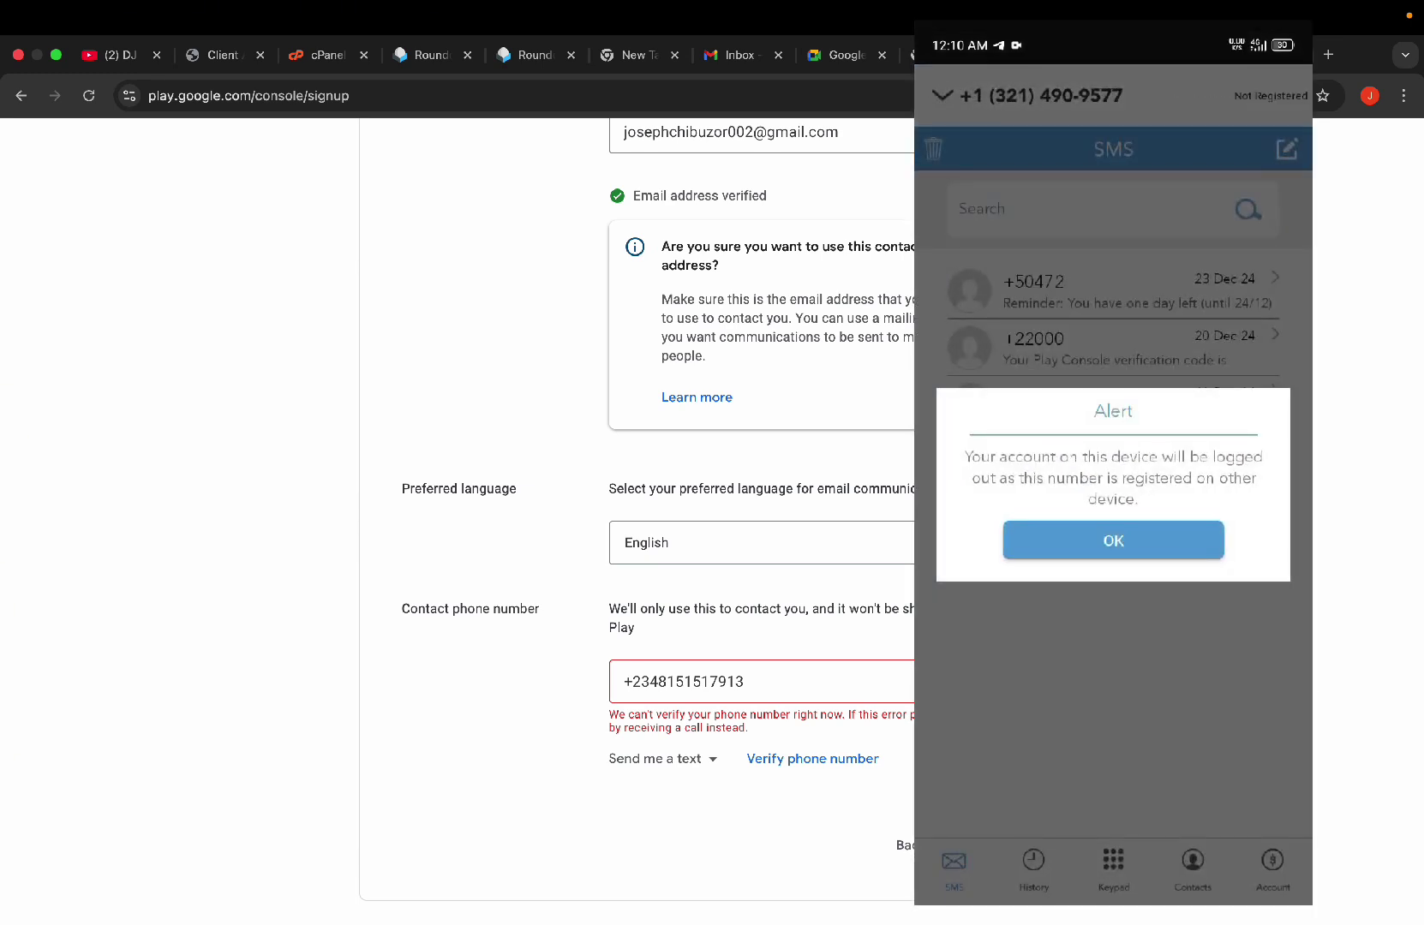
left_click(1167, 541)
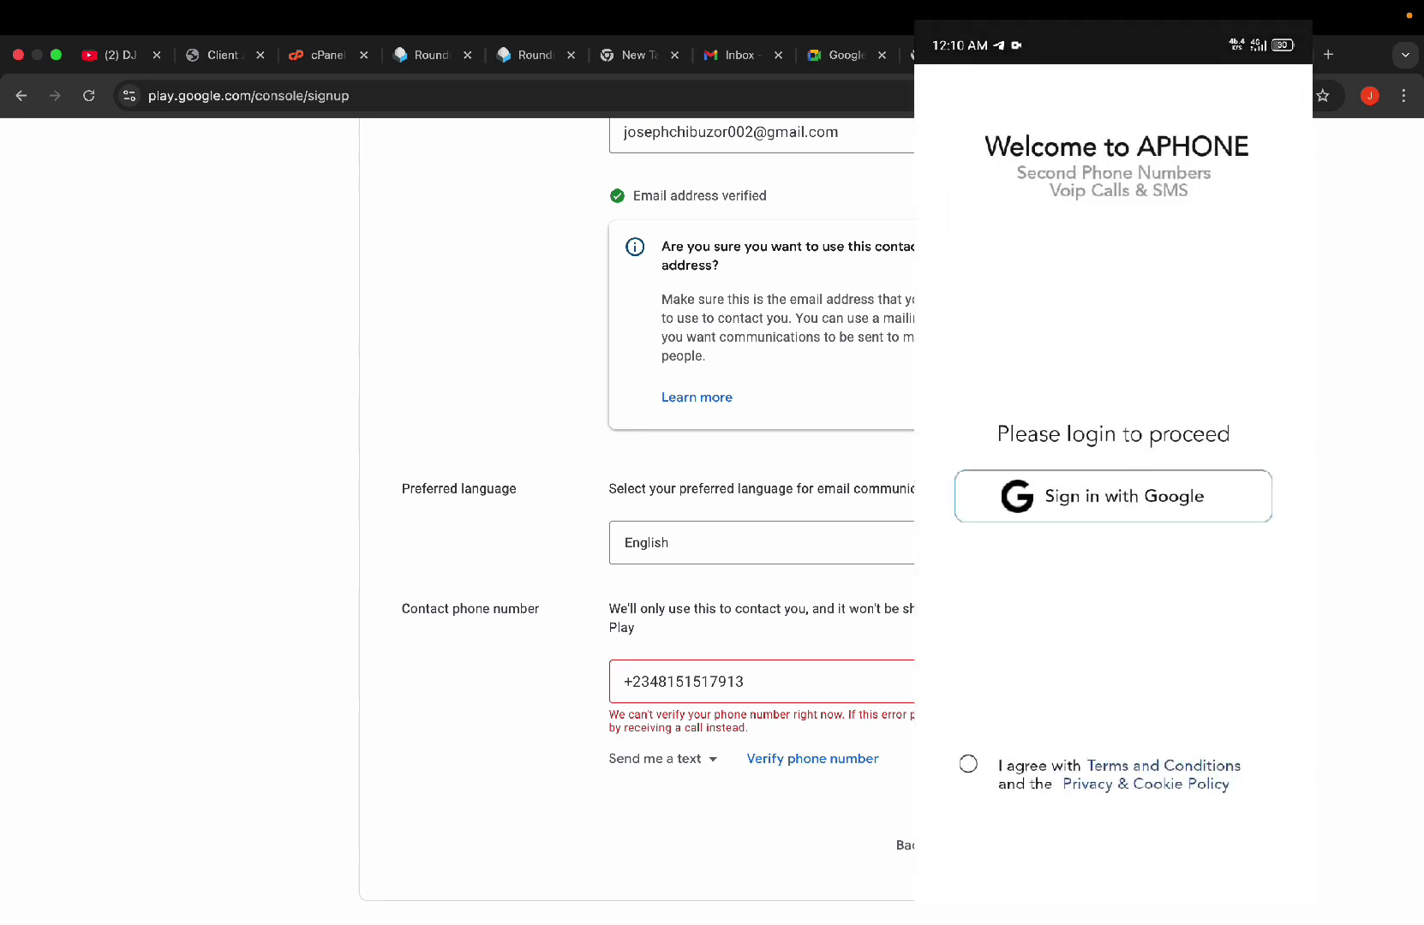
Agree to the Terms and Conditions and sign in with the Google account
left_click(968, 764)
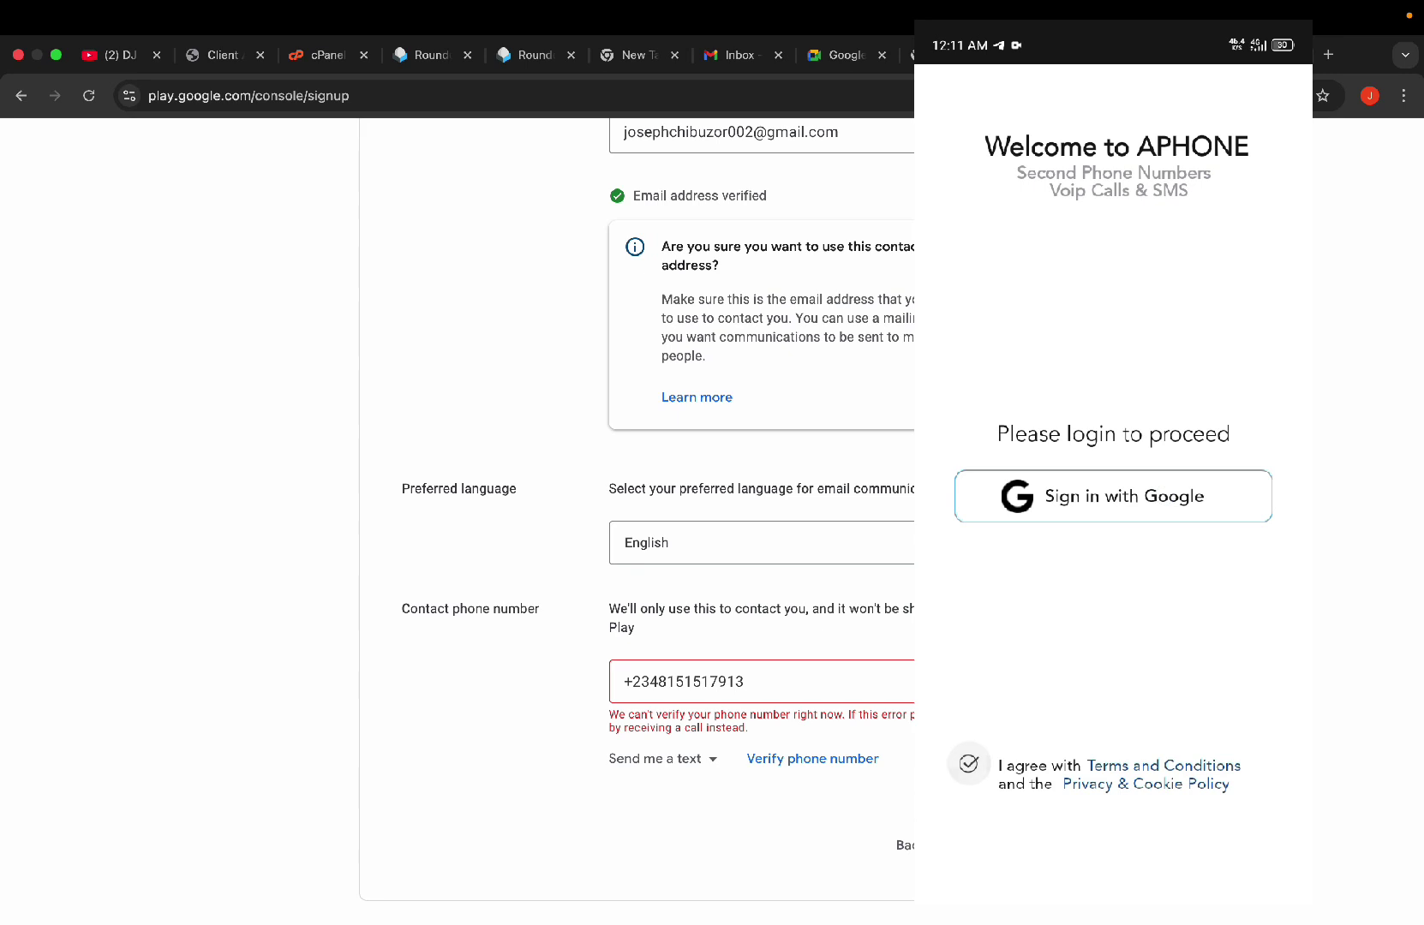
left_click(1176, 512)
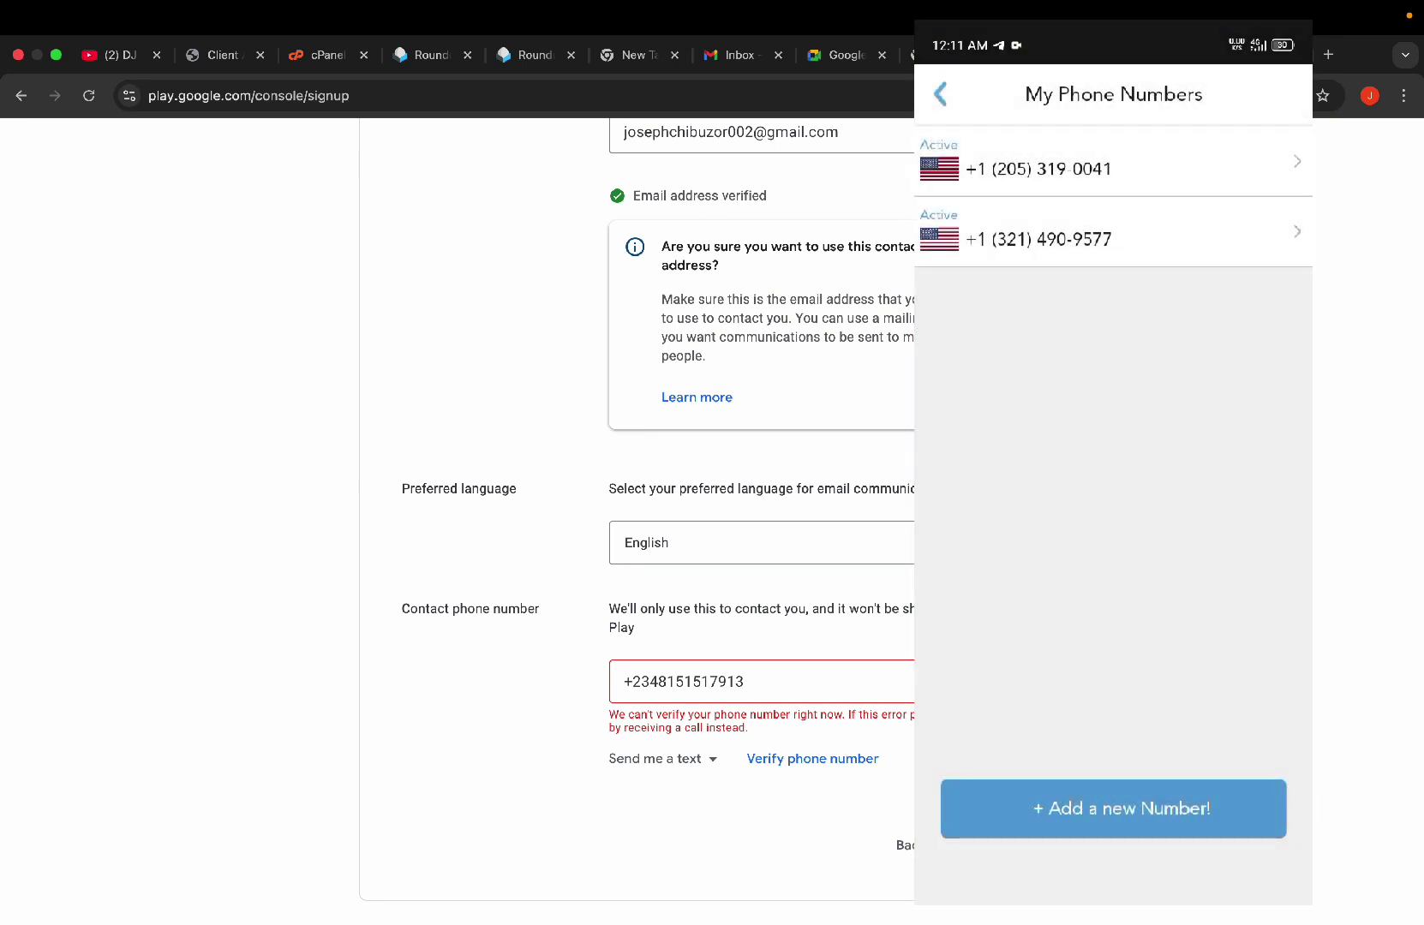
left_click(1248, 180)
left_click_drag(1204, 399, 1248, 437)
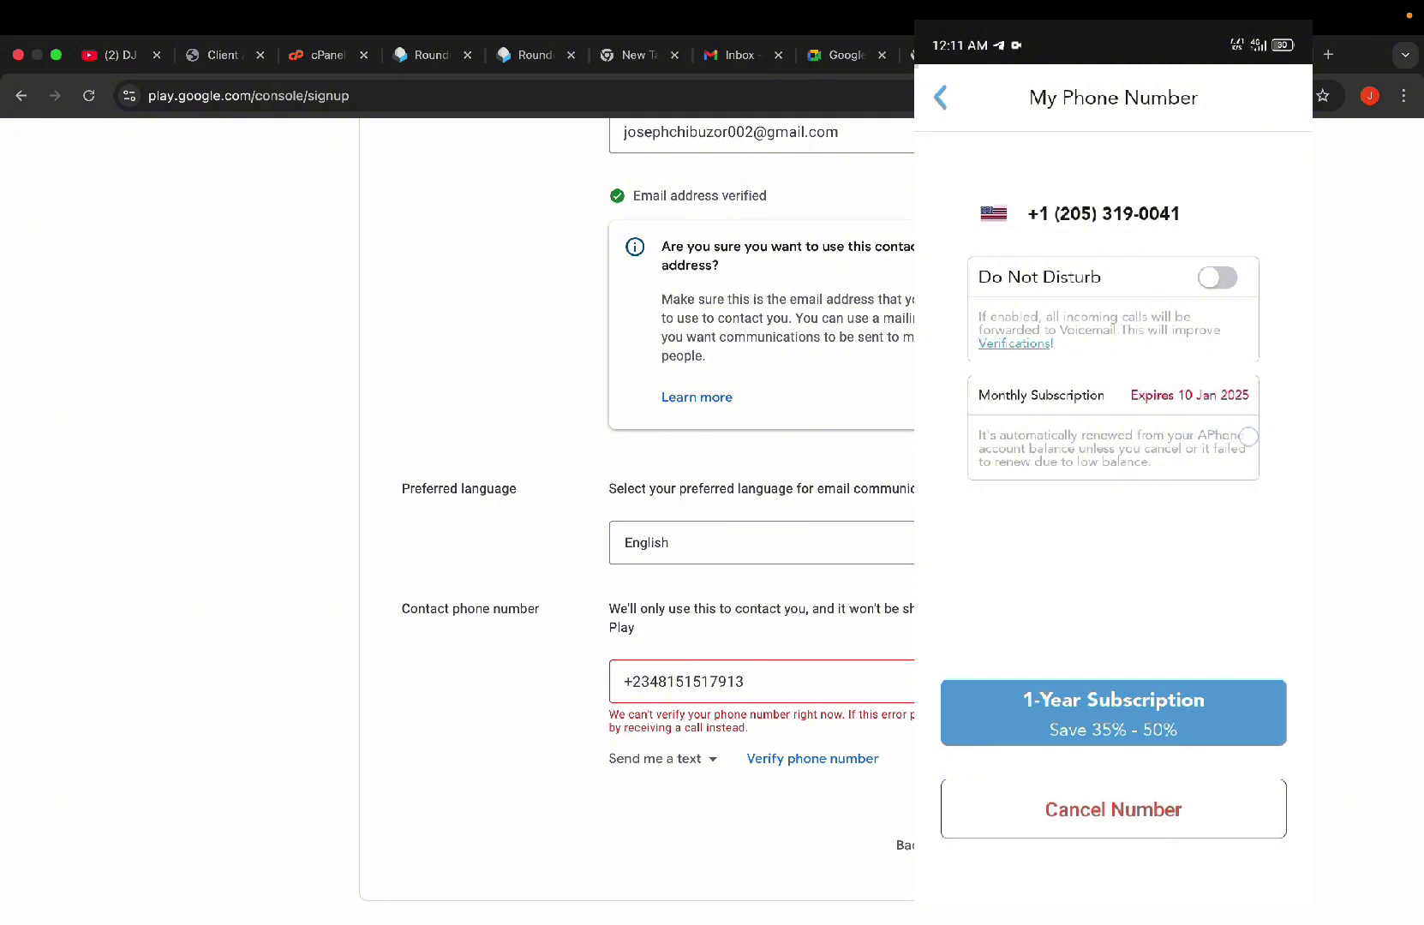
left_click(941, 97)
left_click(1255, 252)
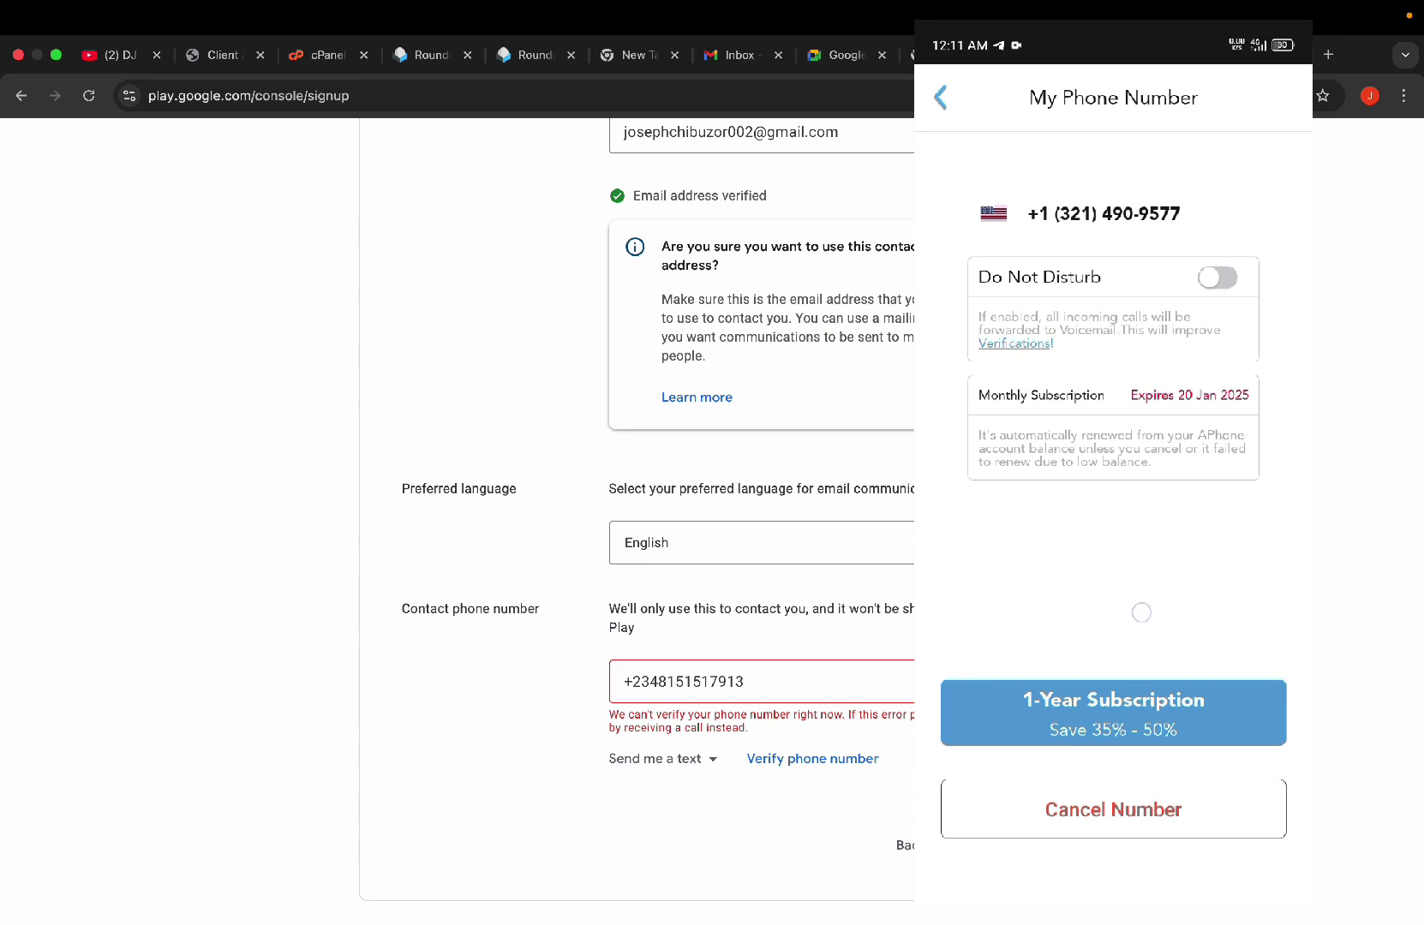
left_click_drag(947, 581, 1126, 583)
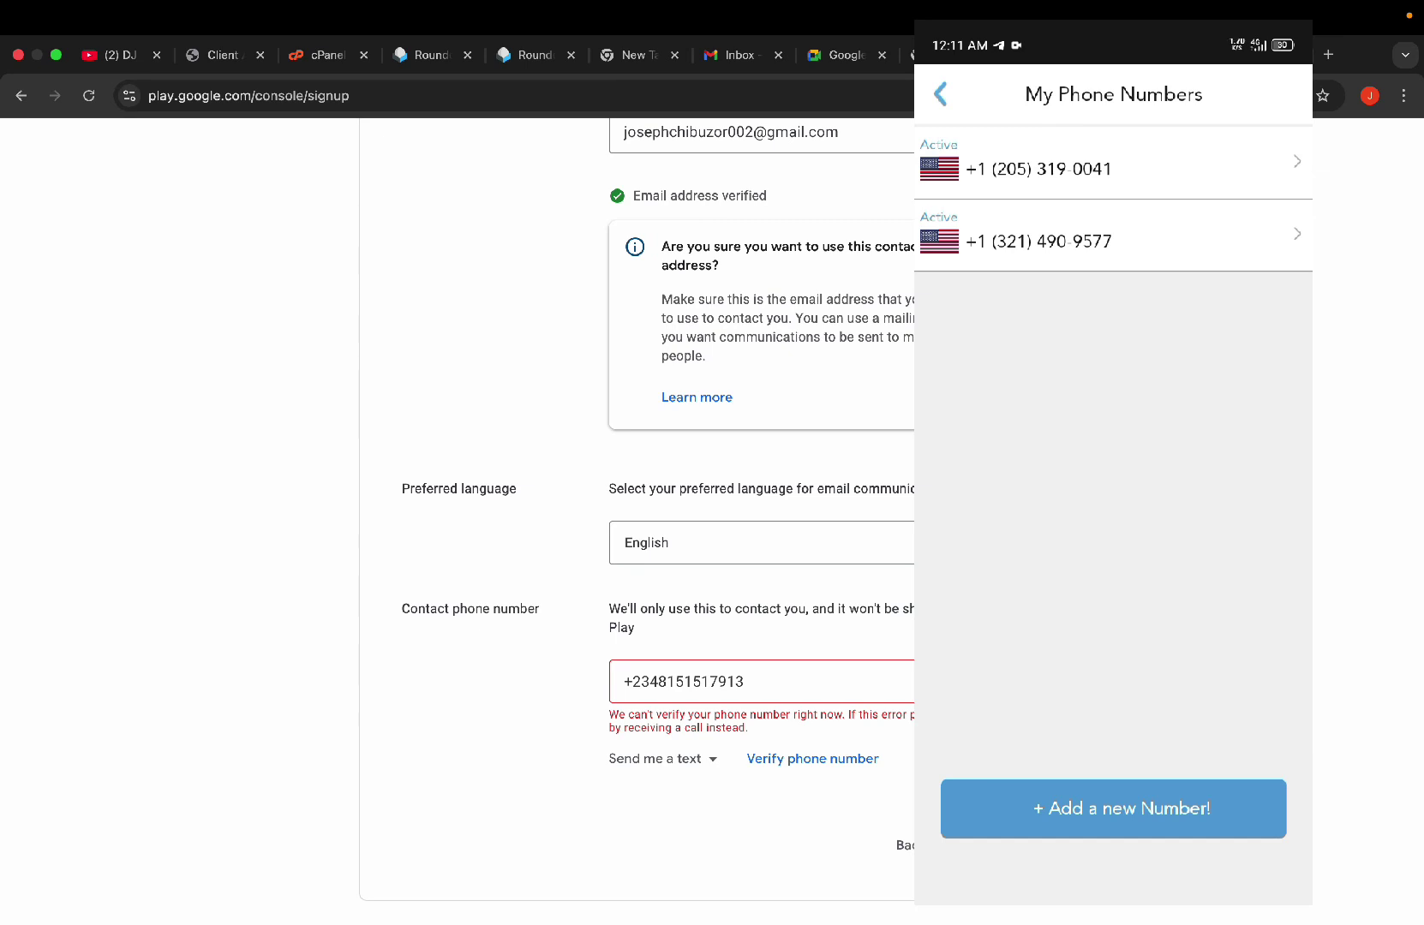
Add a new United States(+1) number on the 1-month US$ 1.99 subscription
left_click(1113, 808)
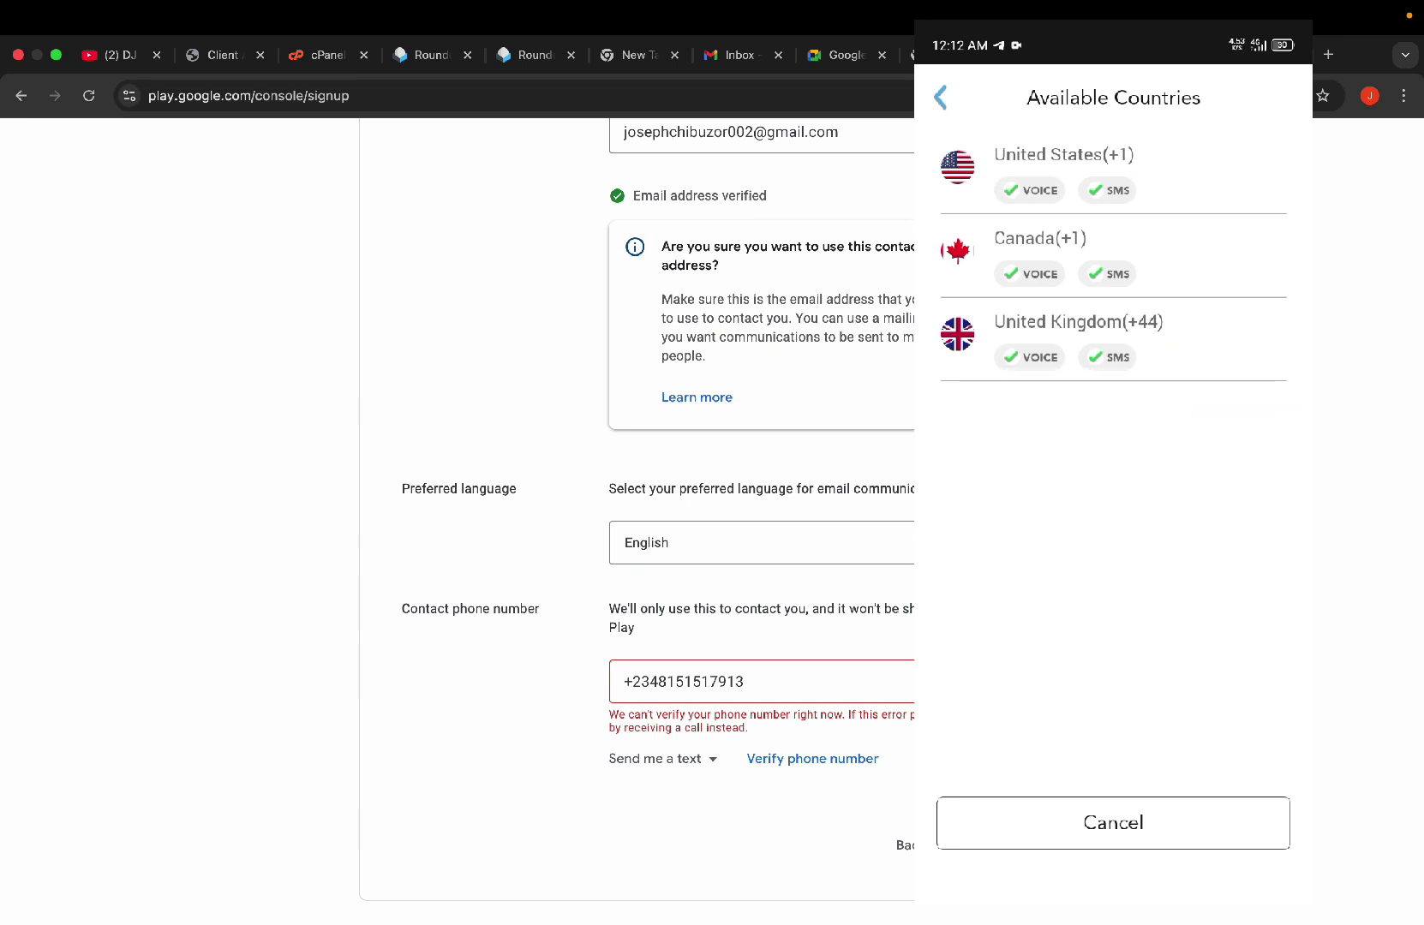
left_click(1124, 190)
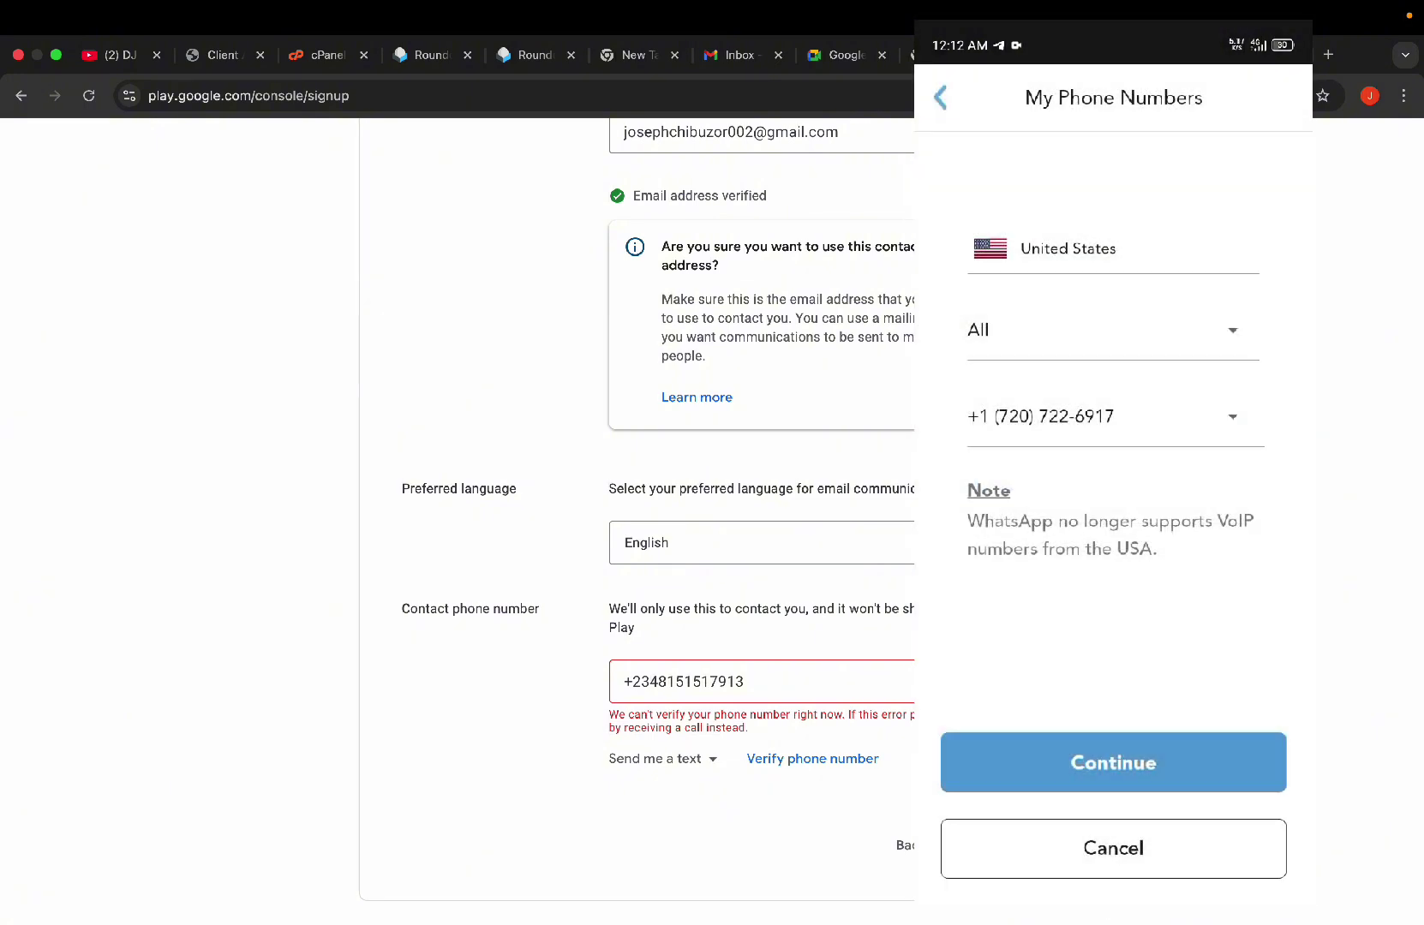
left_click(1134, 768)
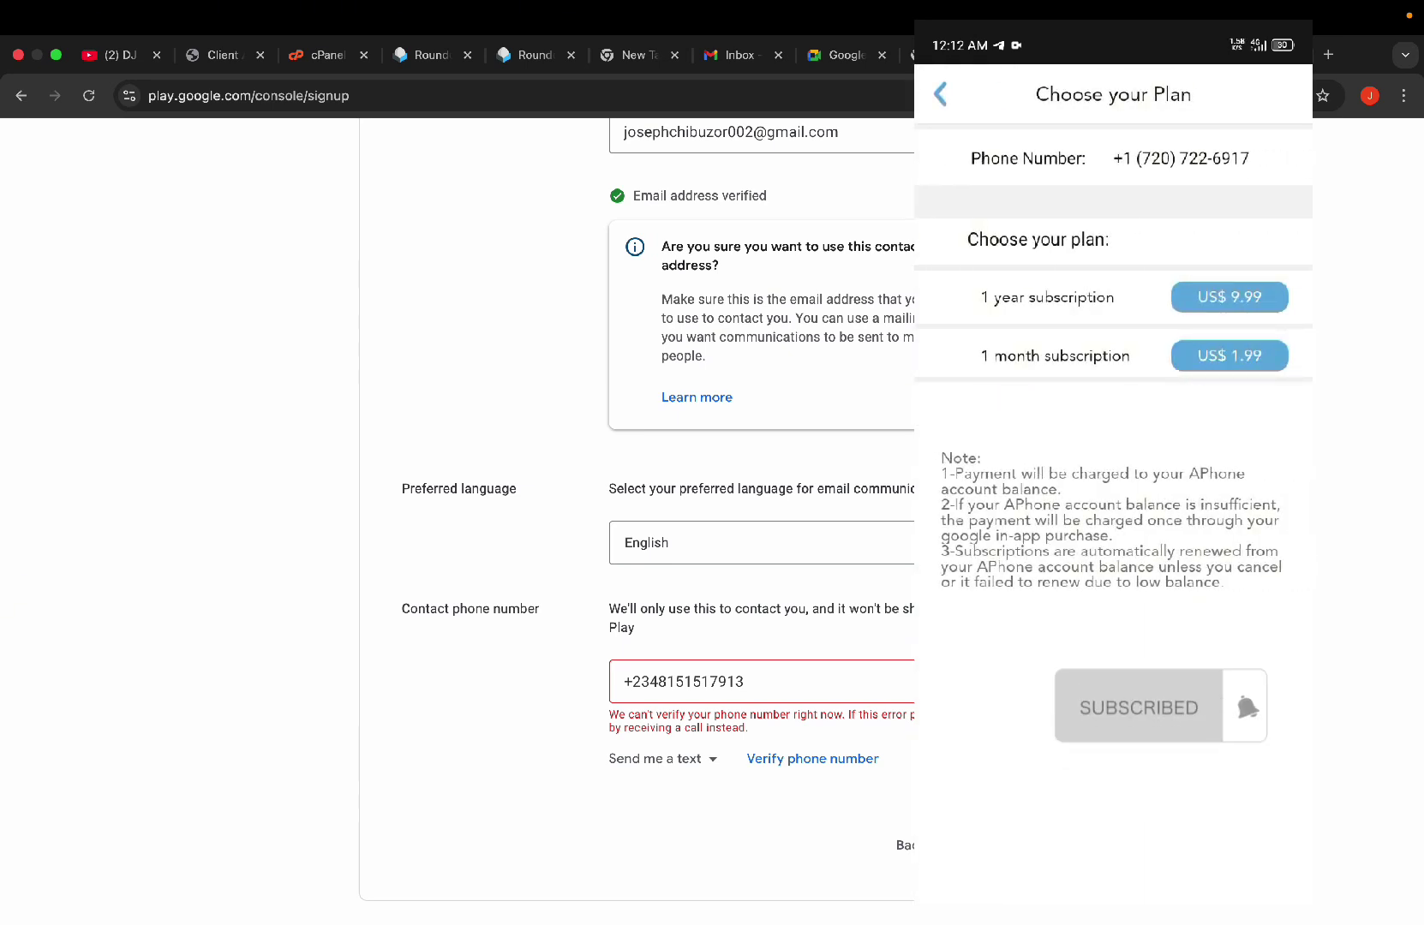
left_click(1229, 356)
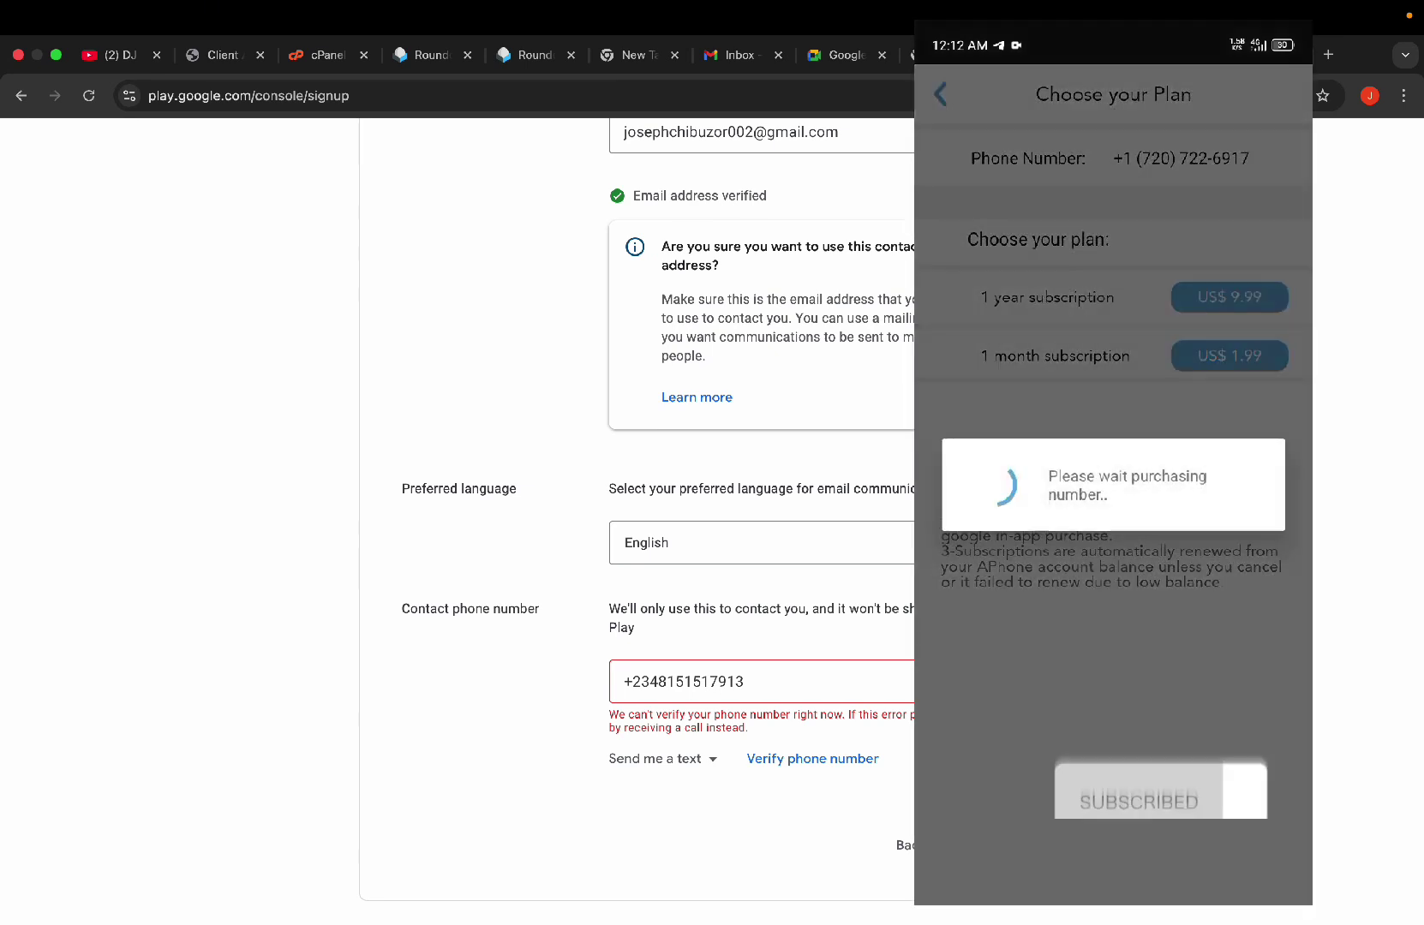
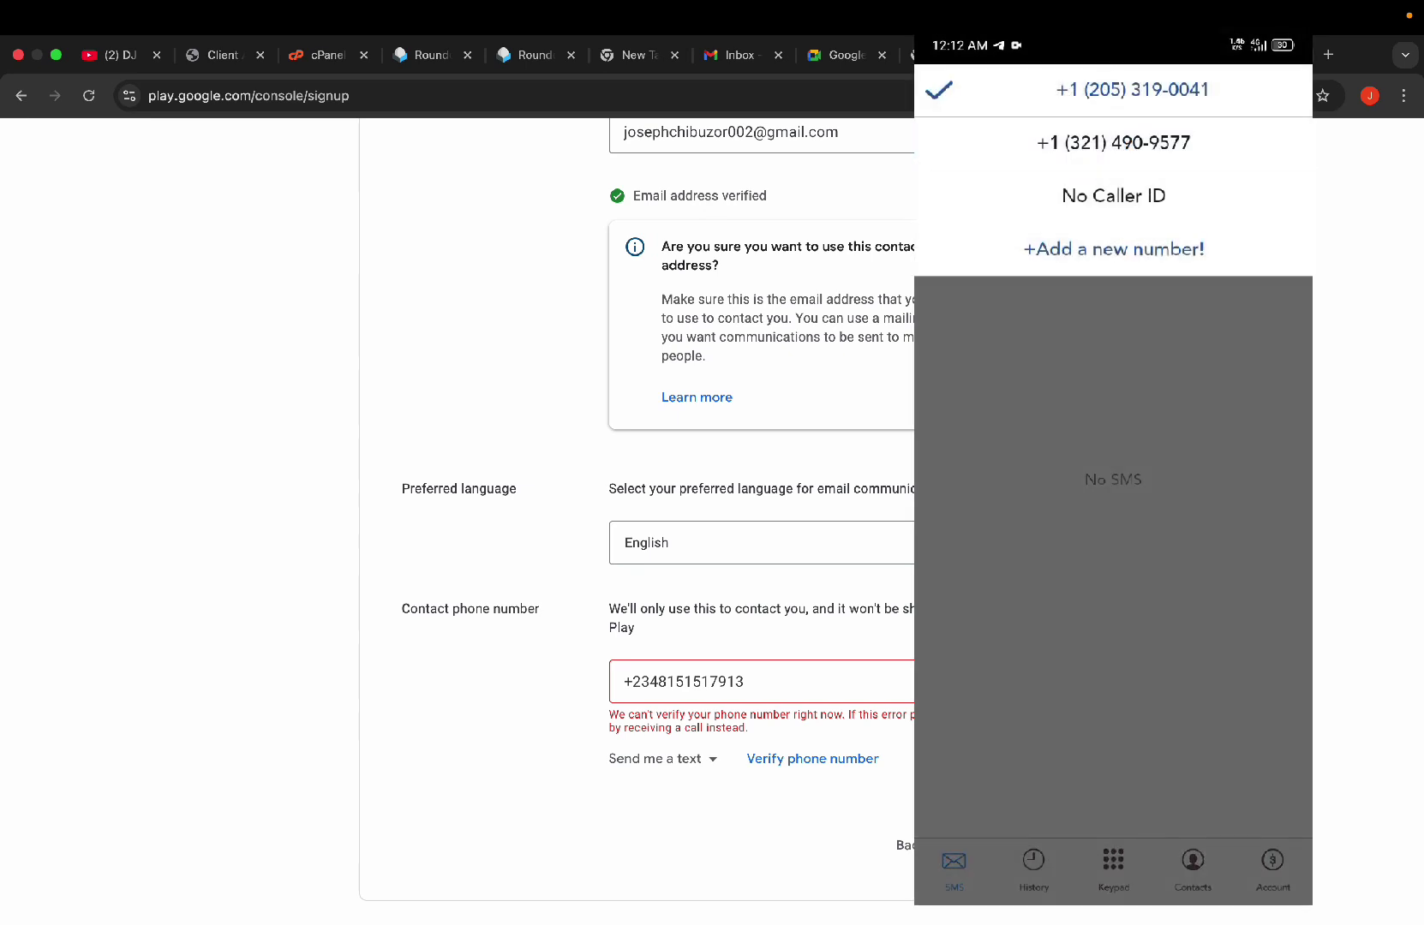
Replace the contact phone number with the US number, including the +1 country code
left_click(1163, 156)
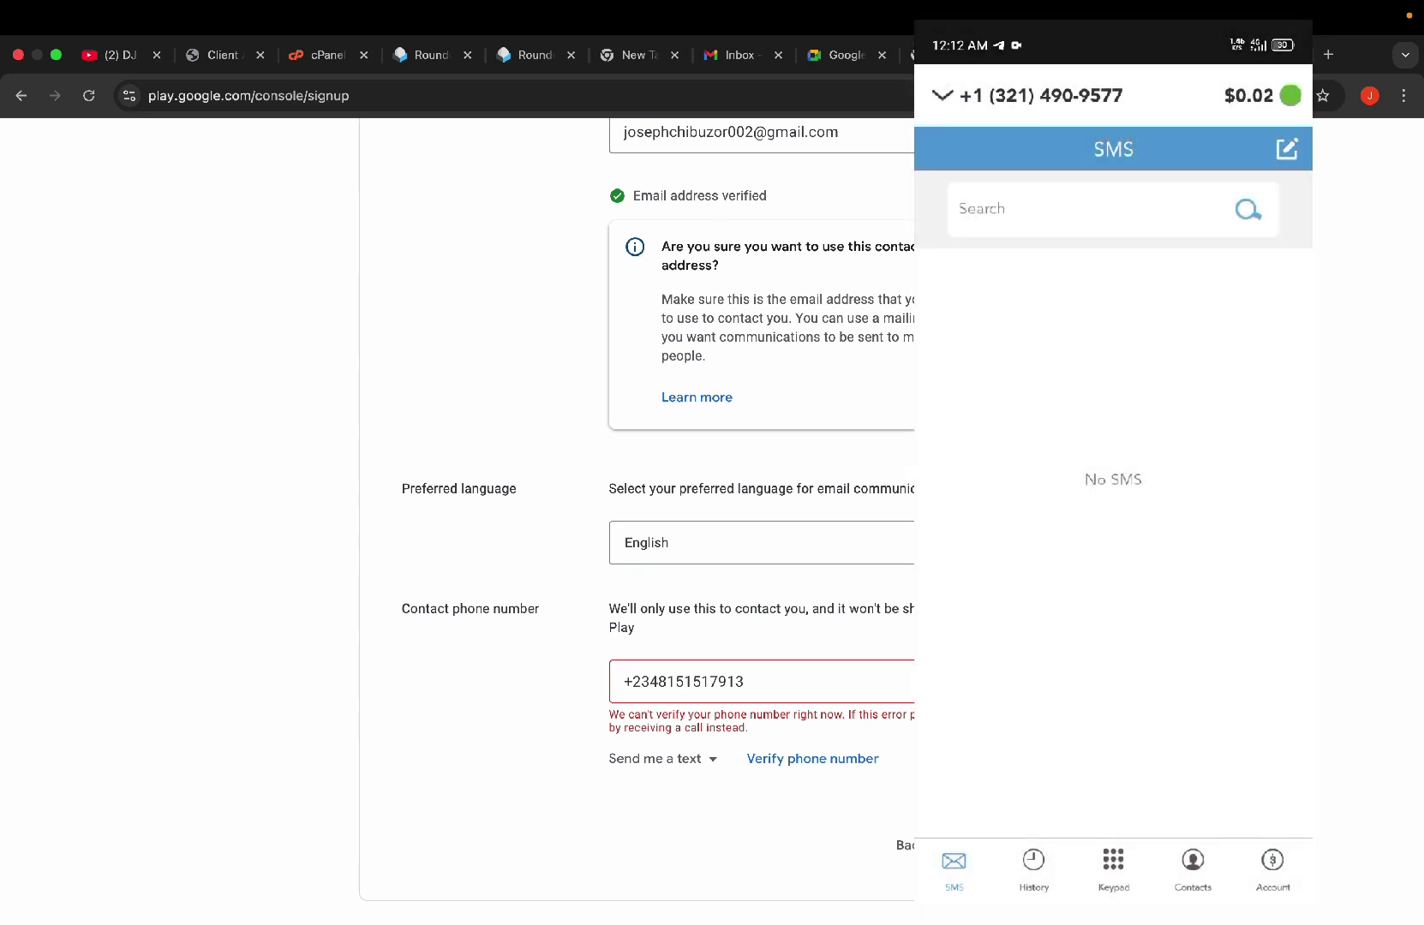
double_click(795, 696)
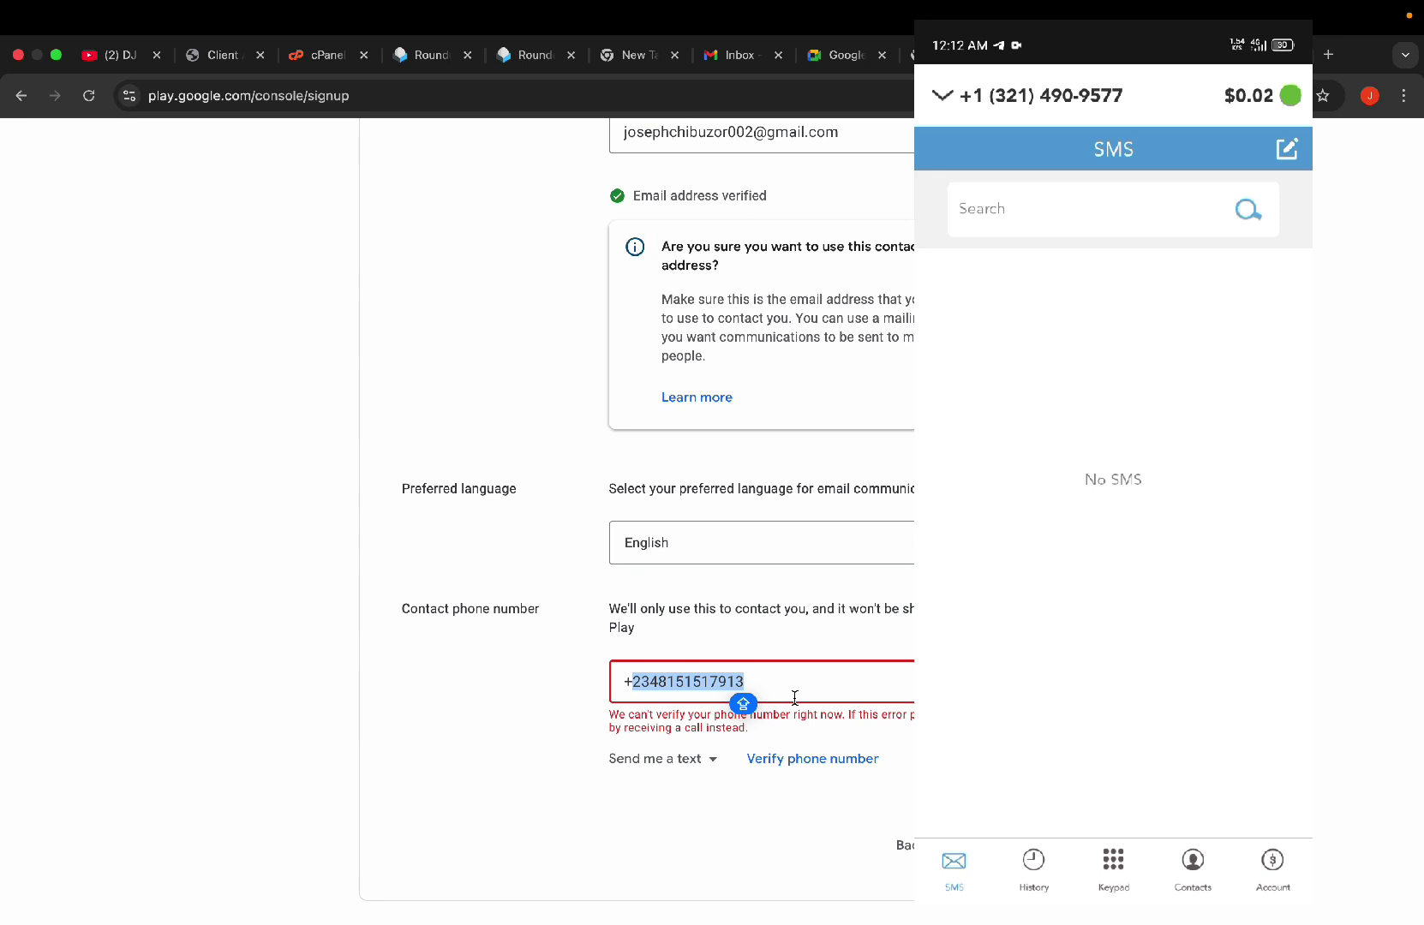
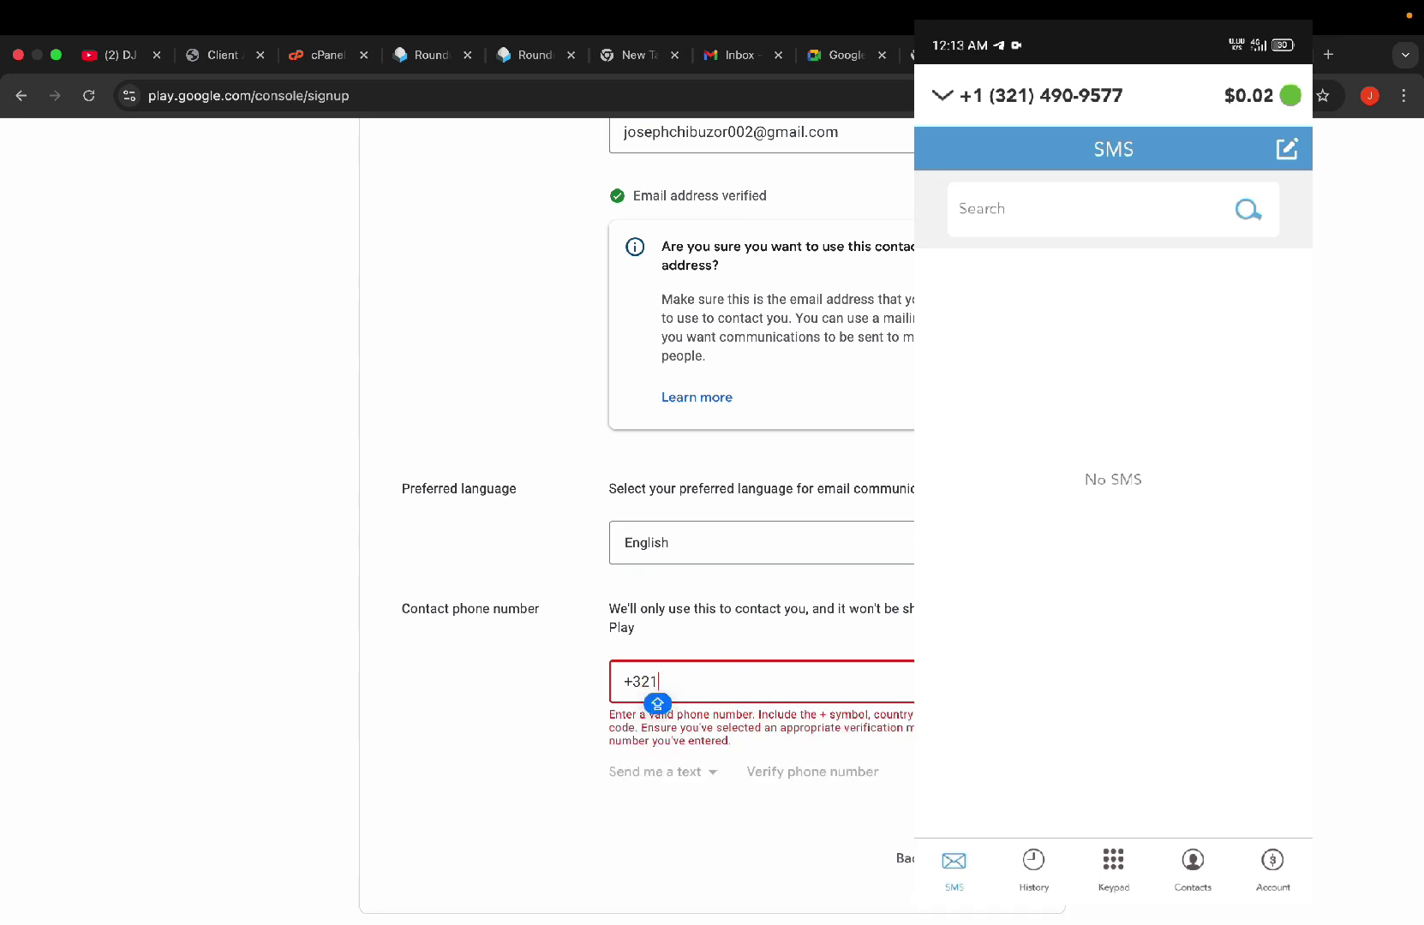
left_click(683, 681)
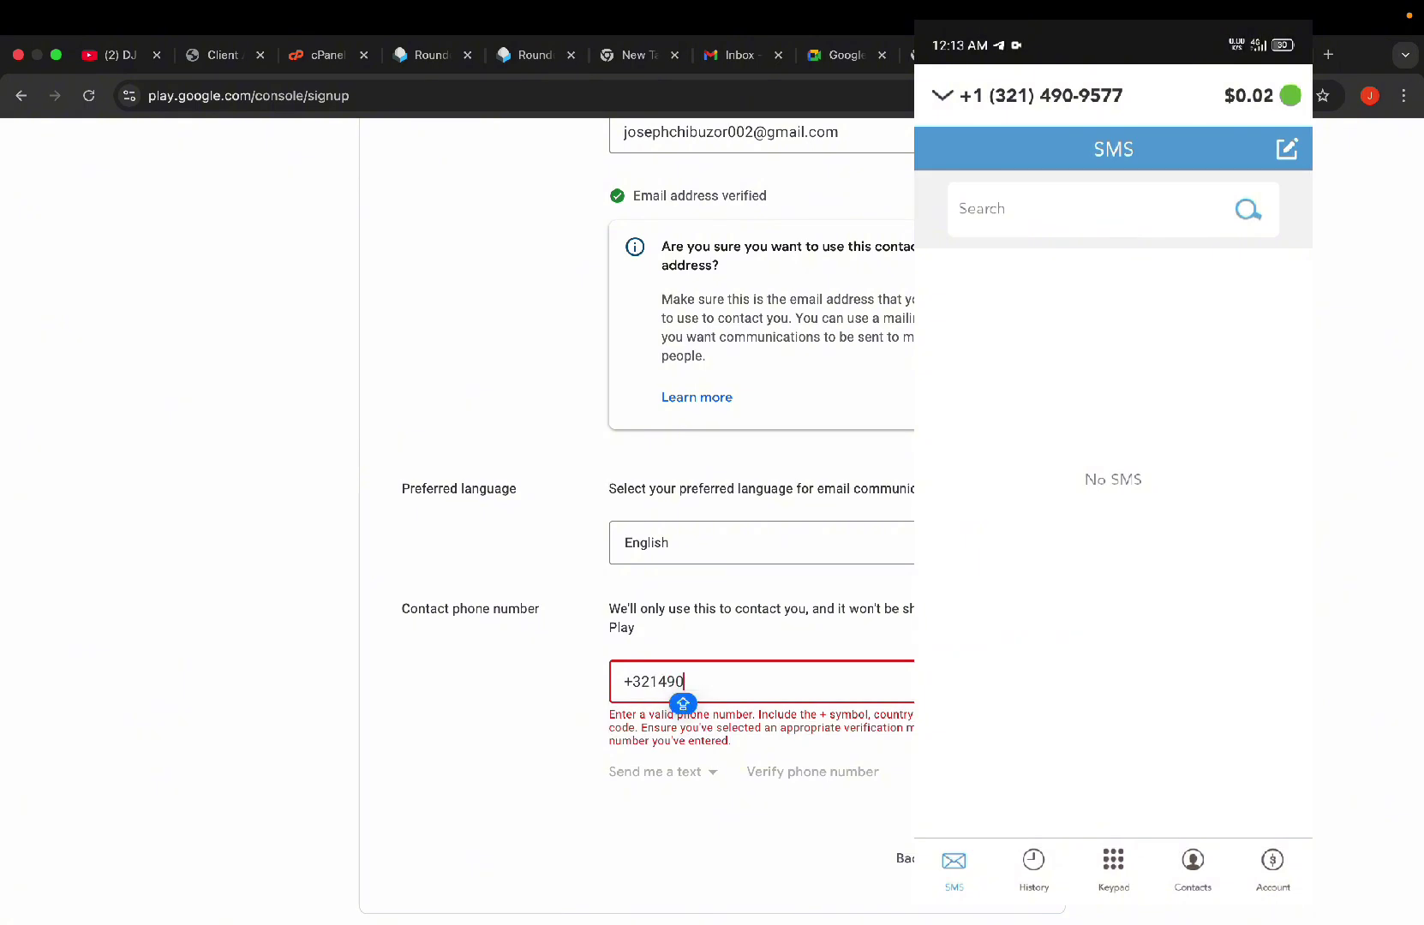
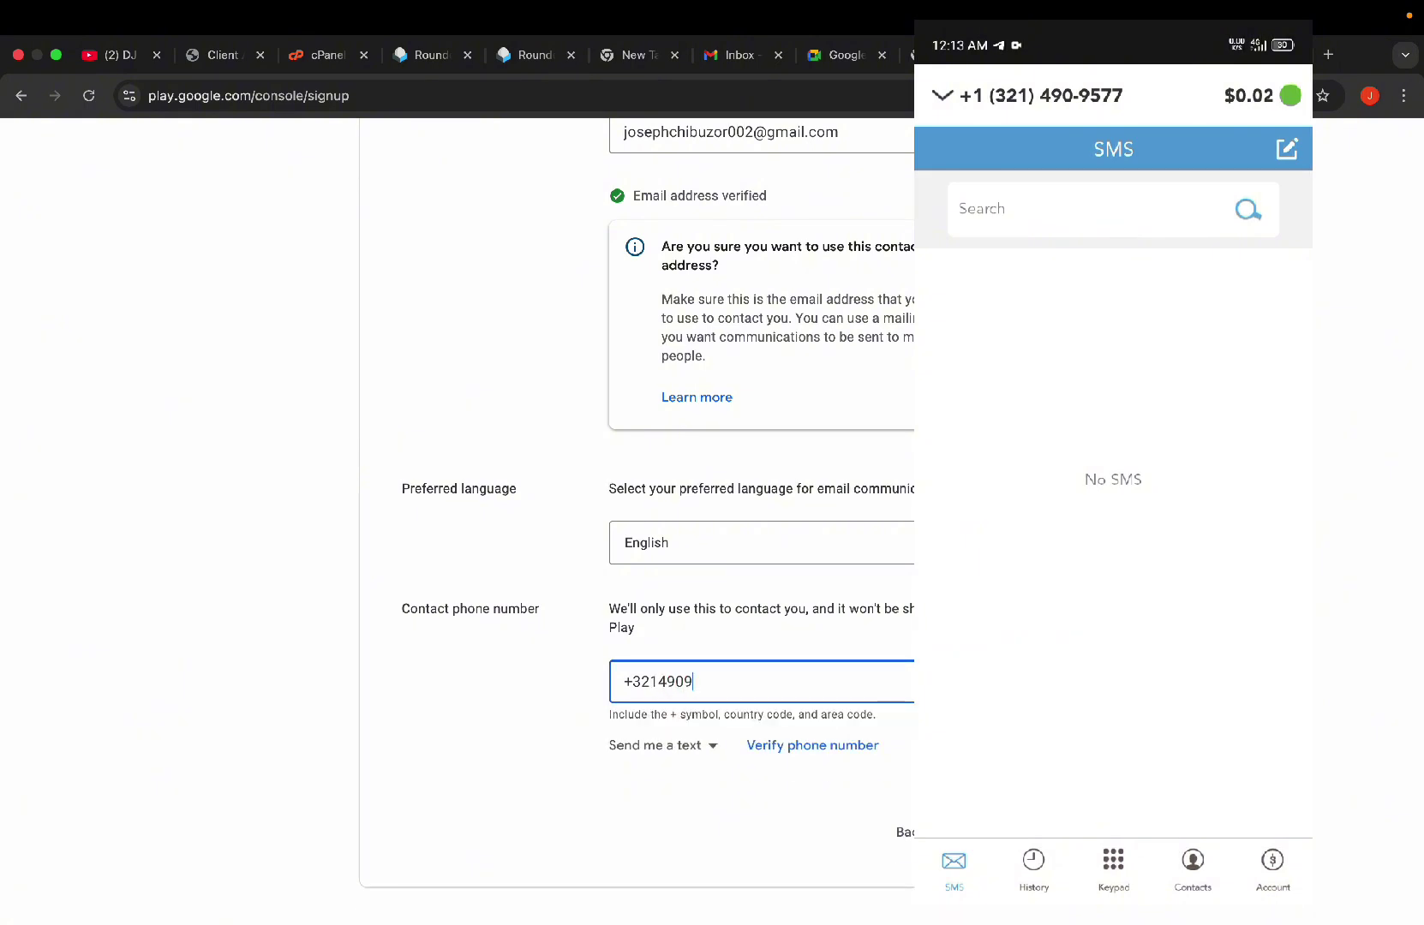
left_click(637, 681)
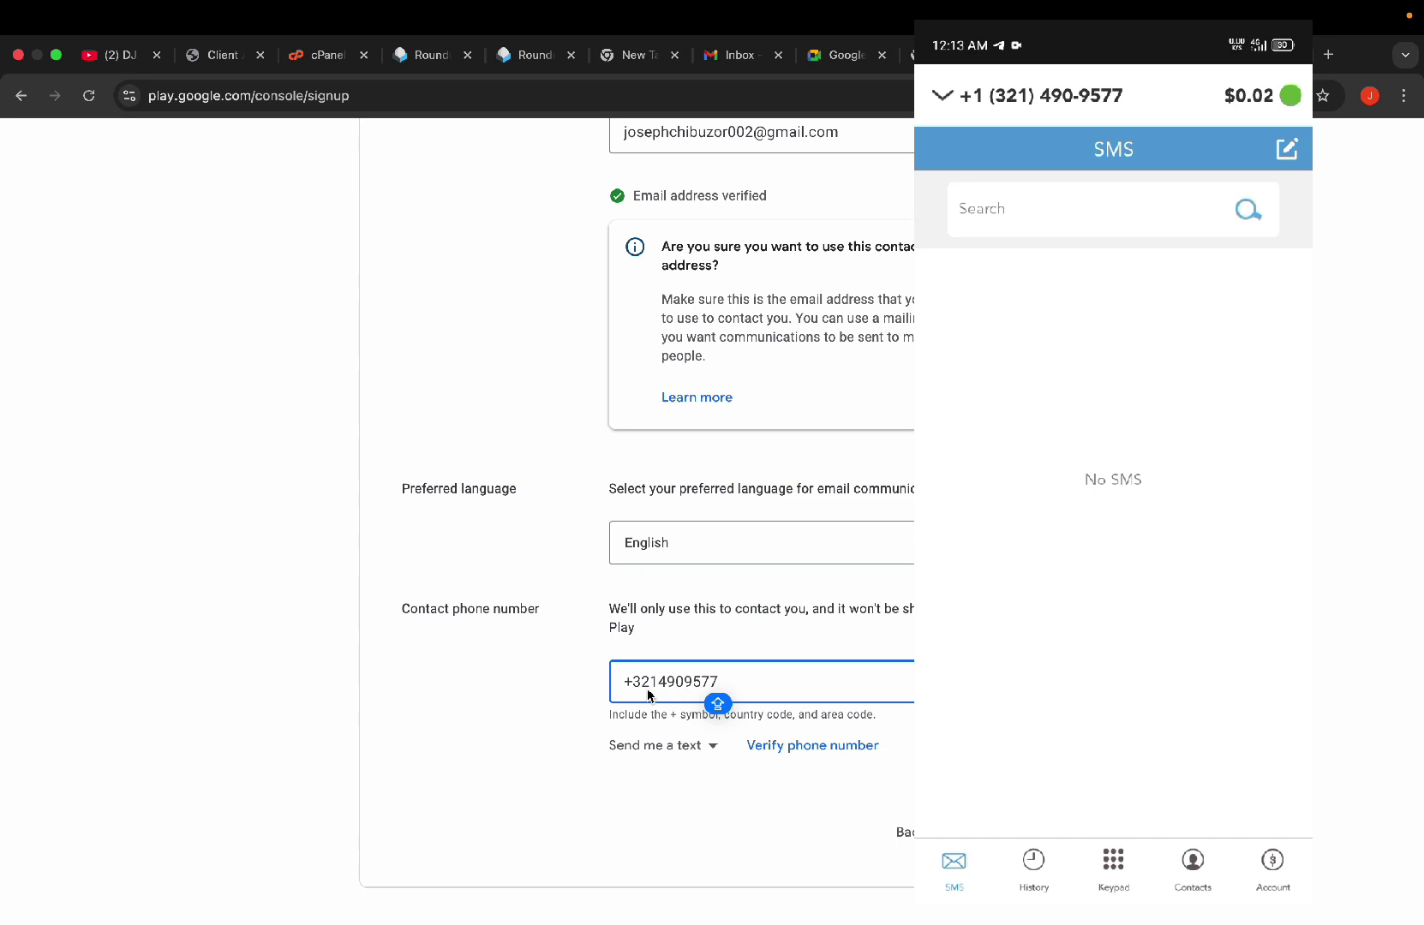
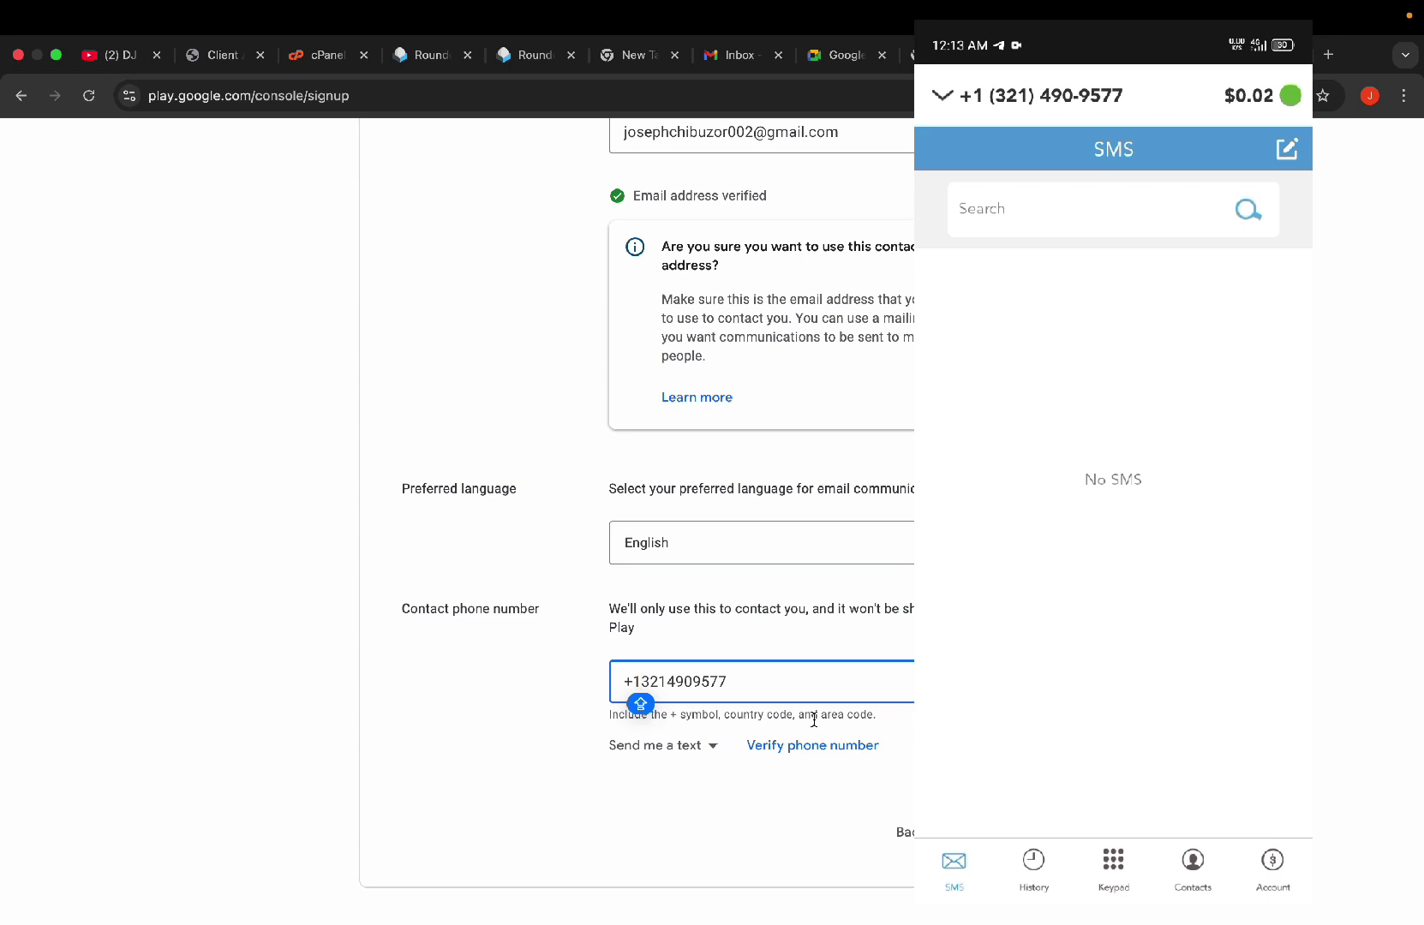
left_click(511, 749)
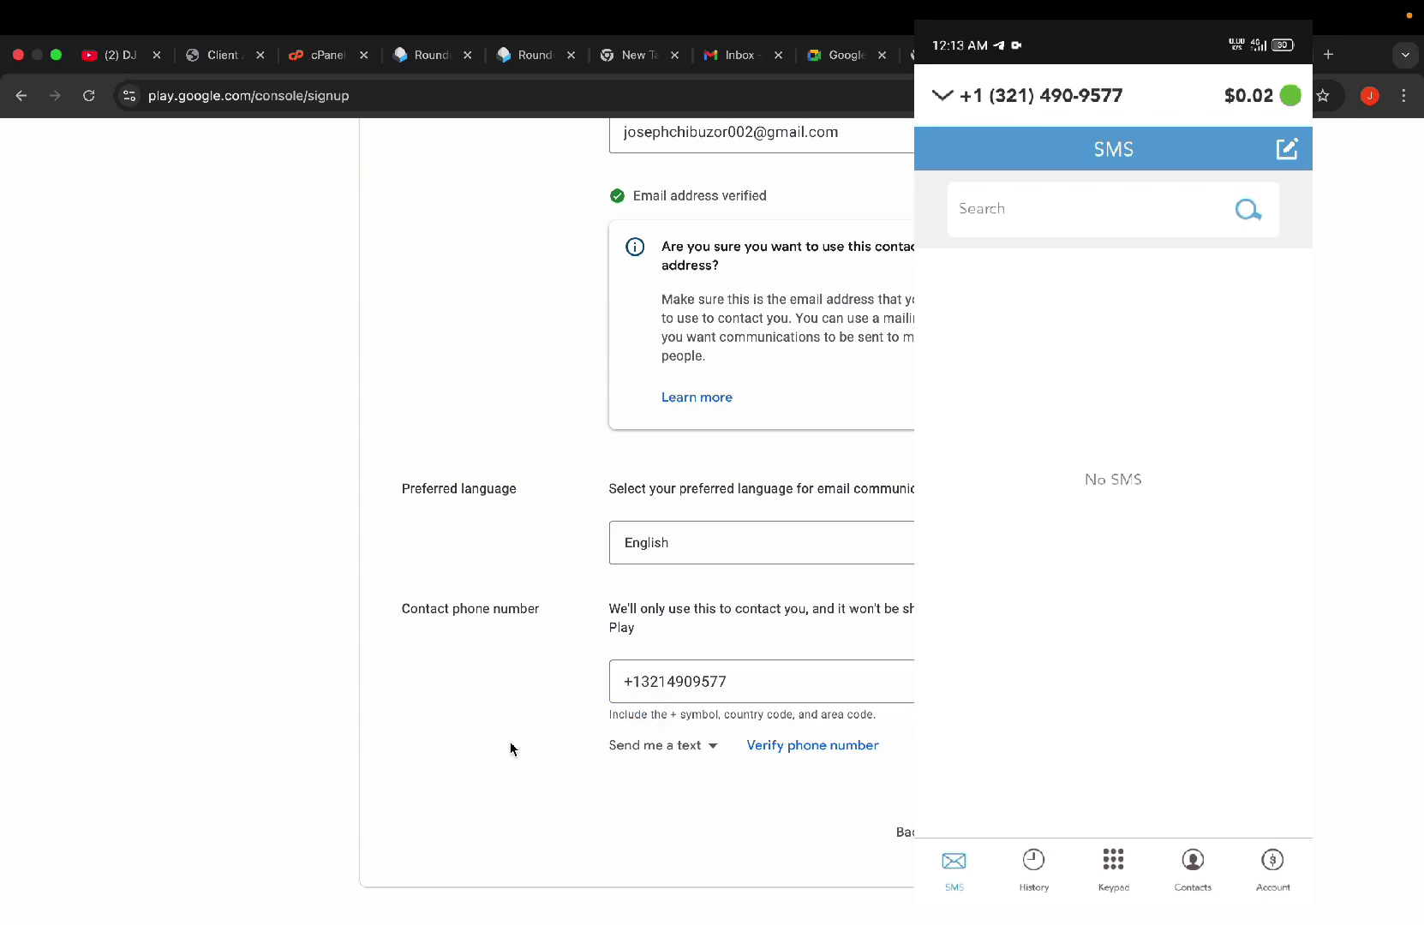
Choose 'Send me a text' as the verification method and request a code for the number
left_click(700, 747)
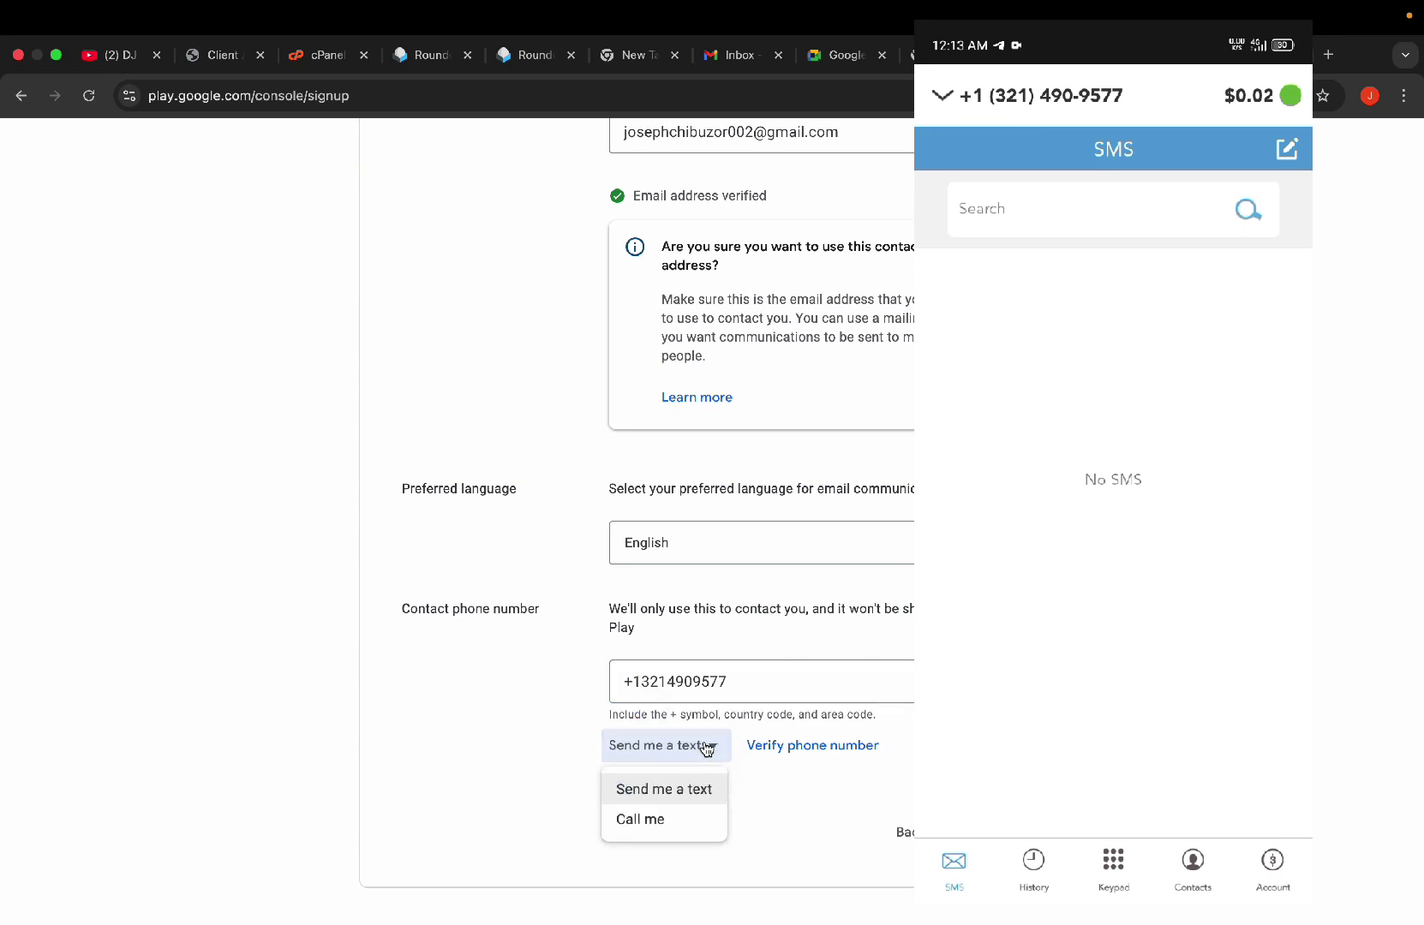
left_click(658, 819)
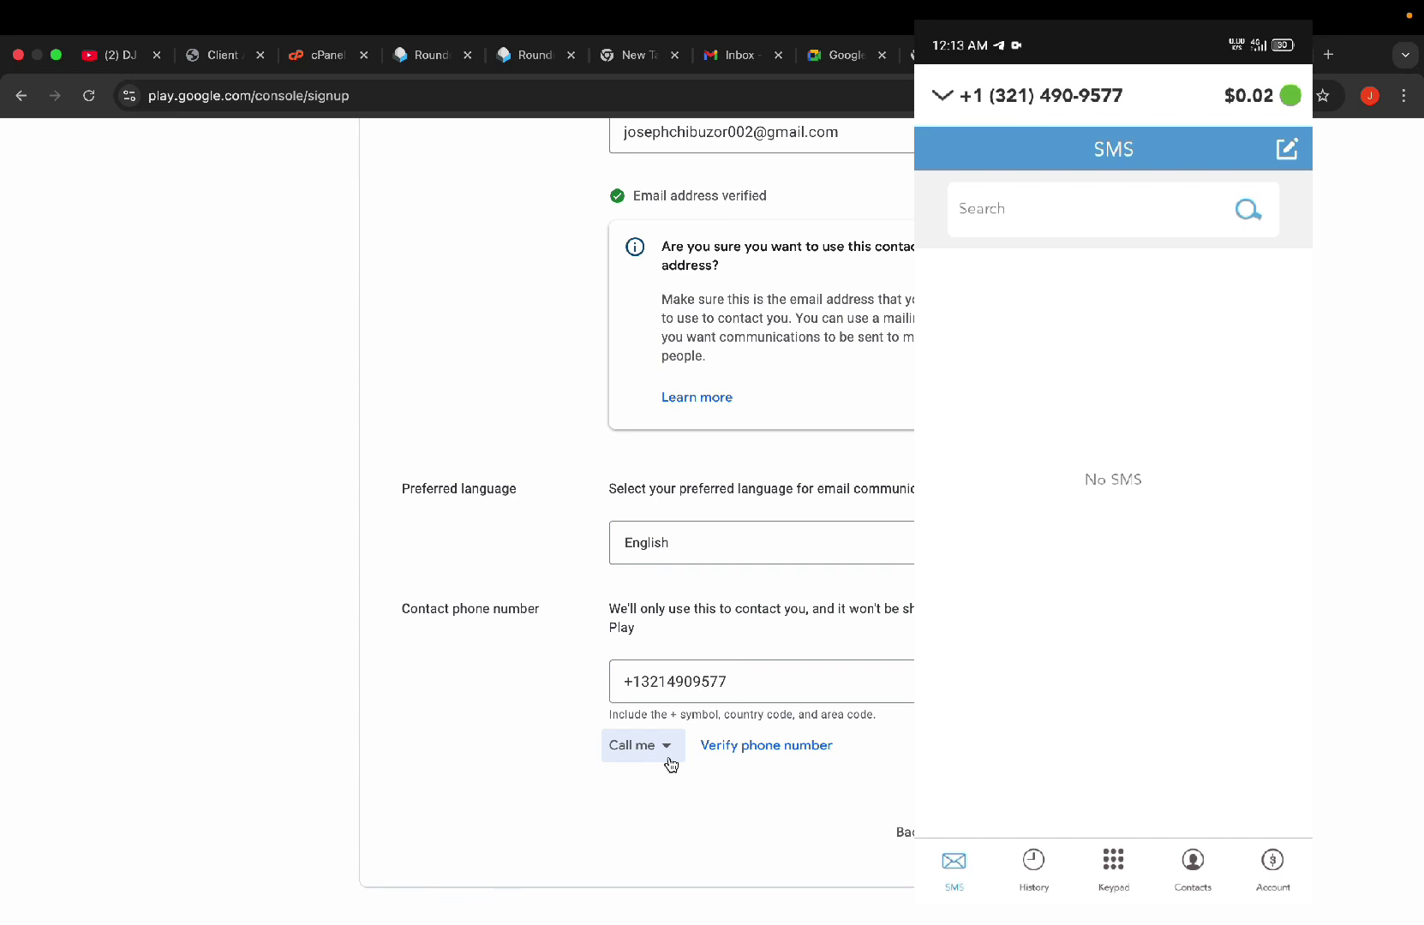
left_click(671, 763)
left_click(690, 790)
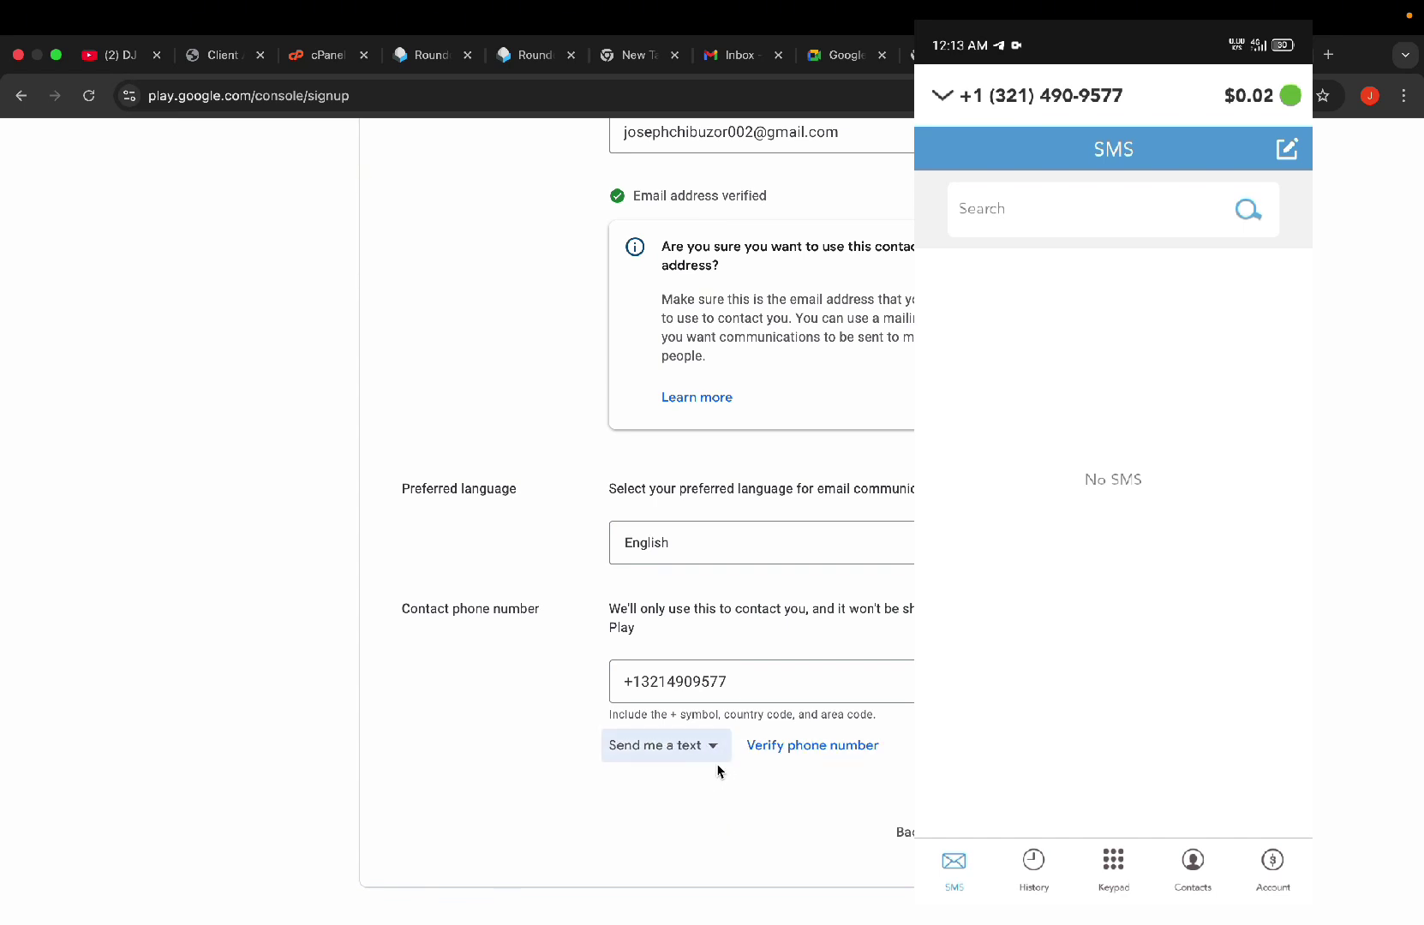
left_click(820, 747)
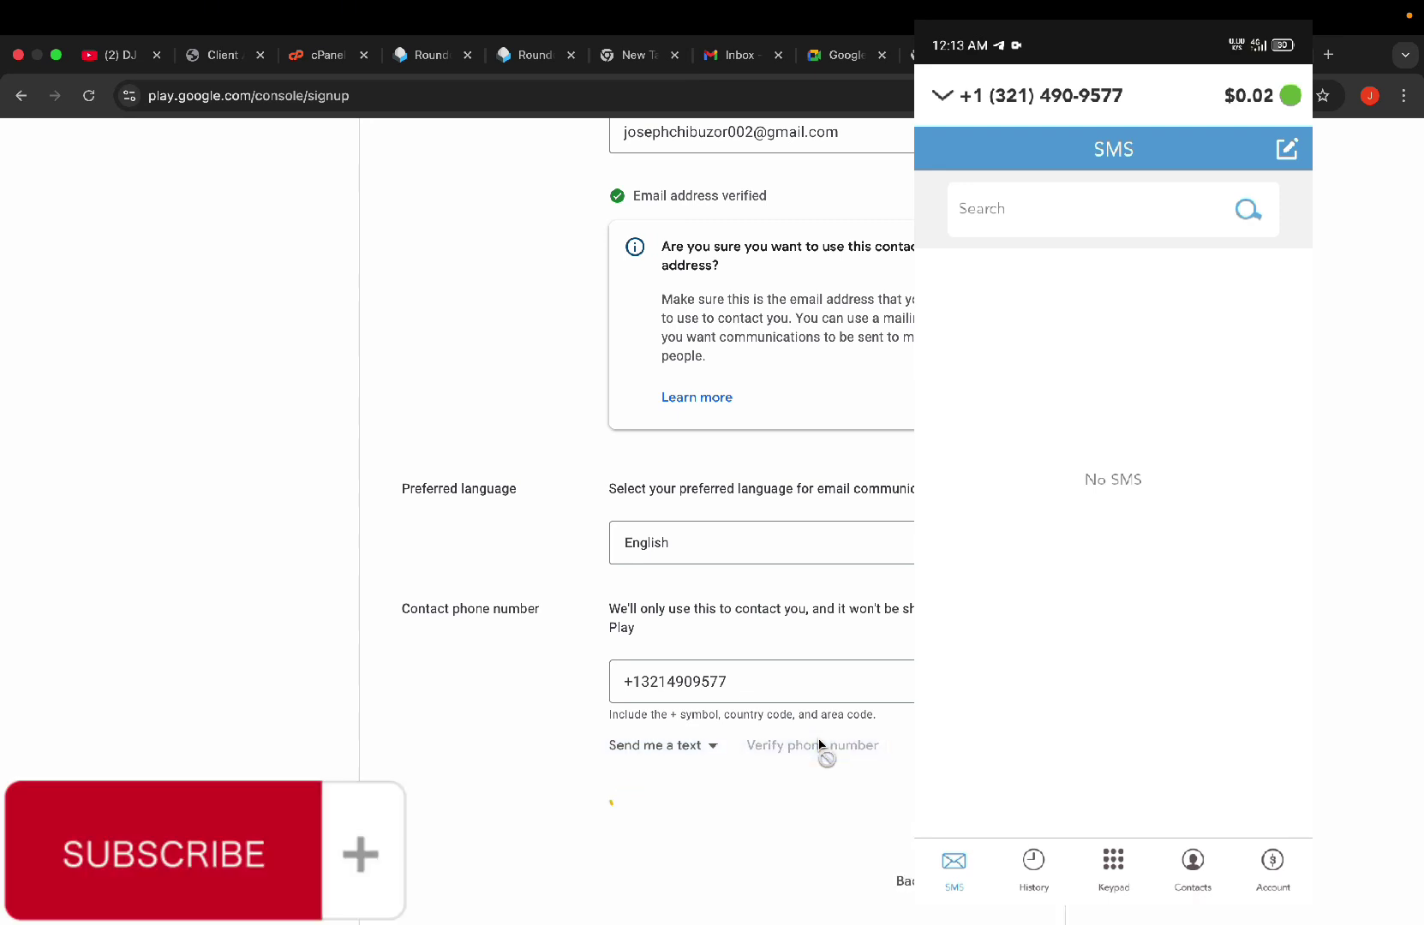
scroll(783, 810, "down", 2)
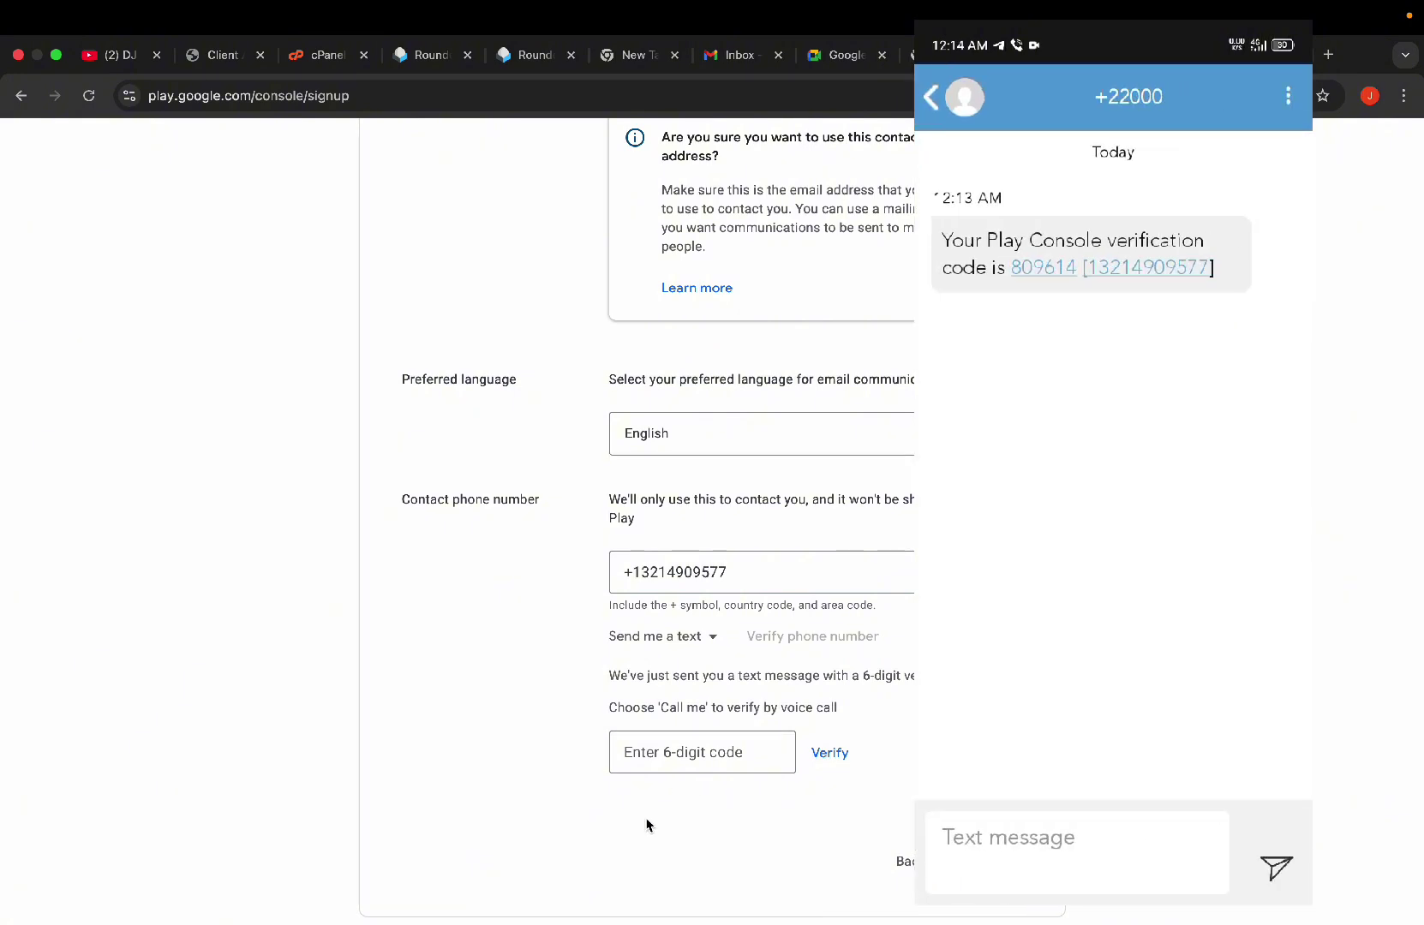
Enter the 6-digit code from the SMS and submit it to verify the phone
left_click(661, 760)
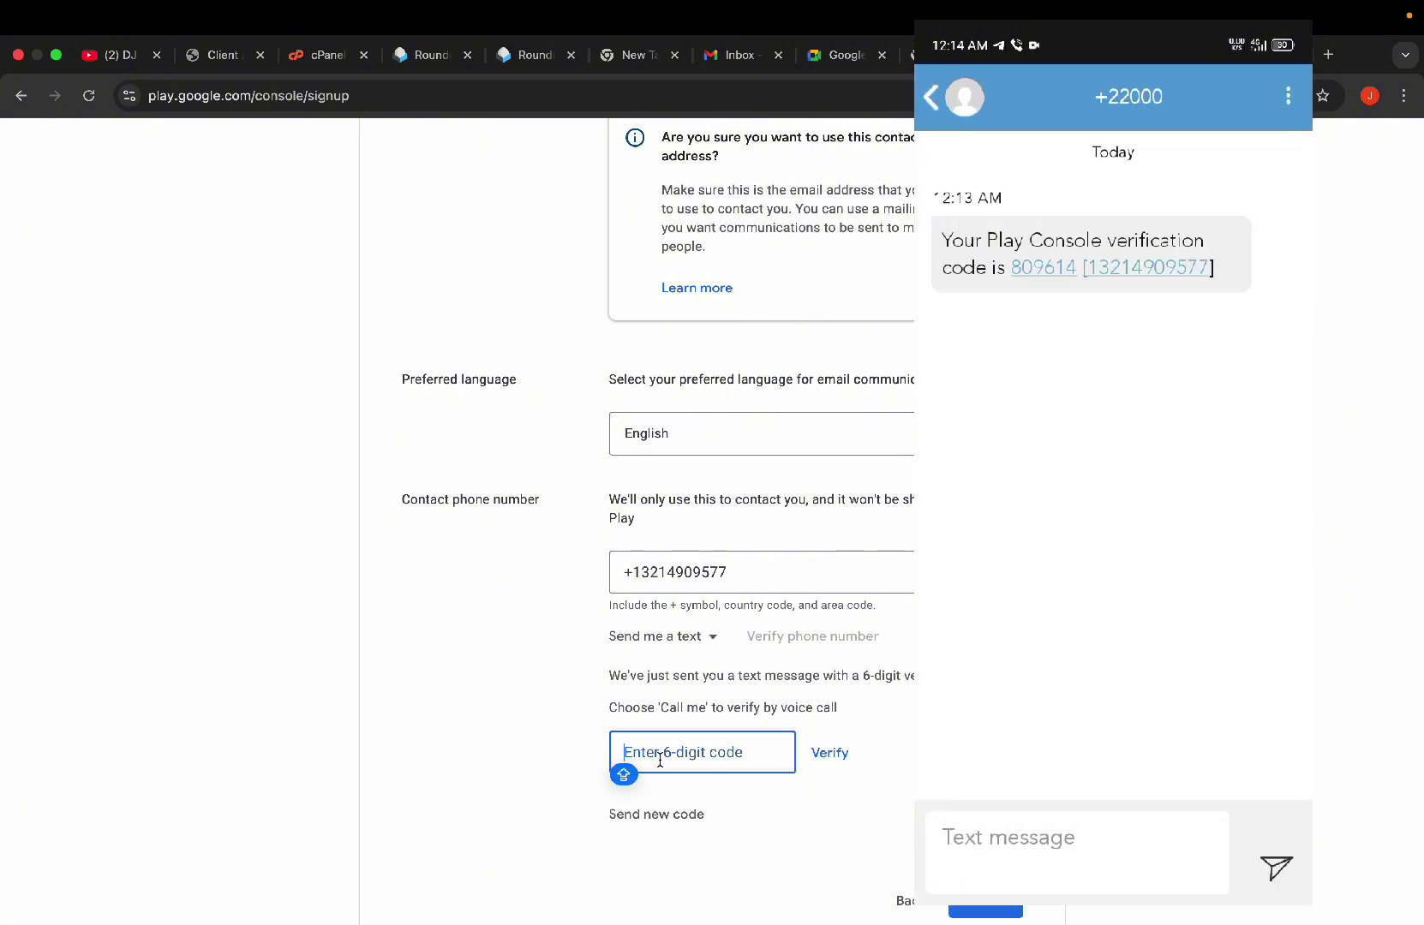
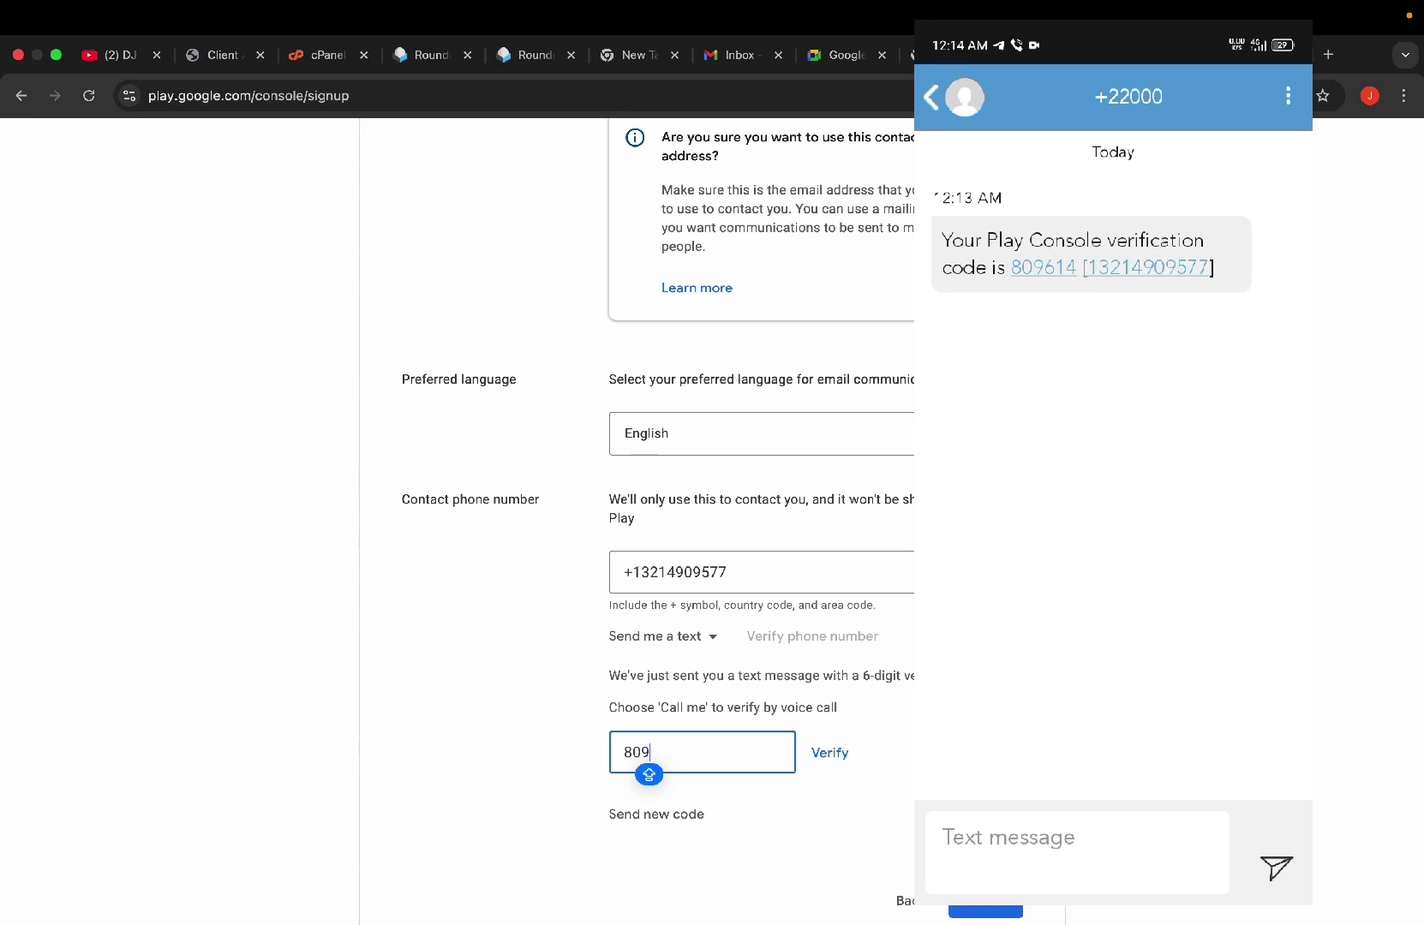
left_click(819, 759)
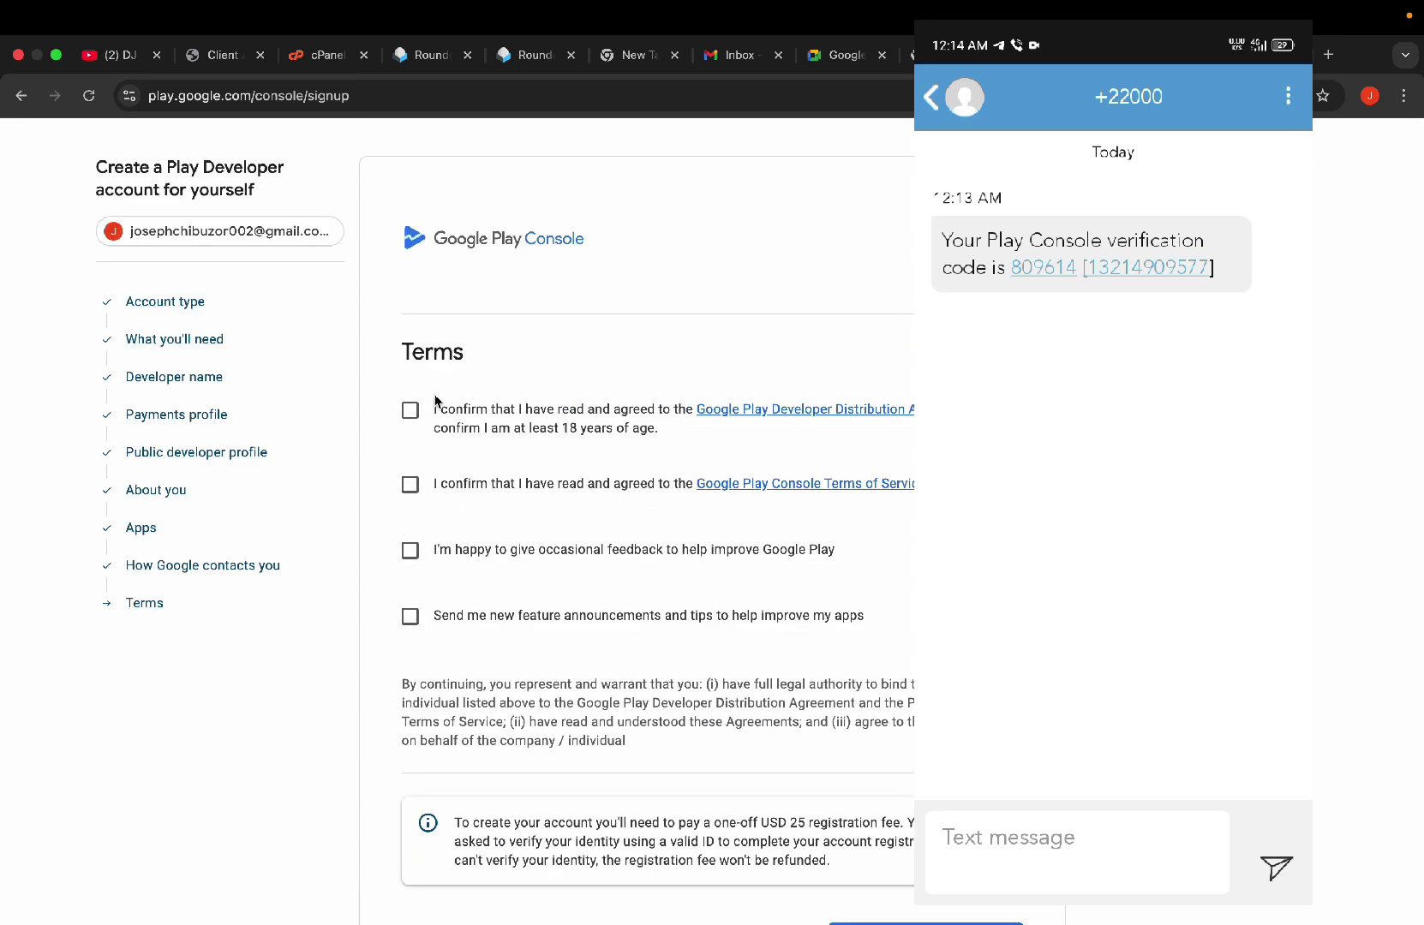
Accept the Developer Distribution Agreement and Terms of Service, and opt into feedback and announcements
left_click(410, 411)
left_click(409, 485)
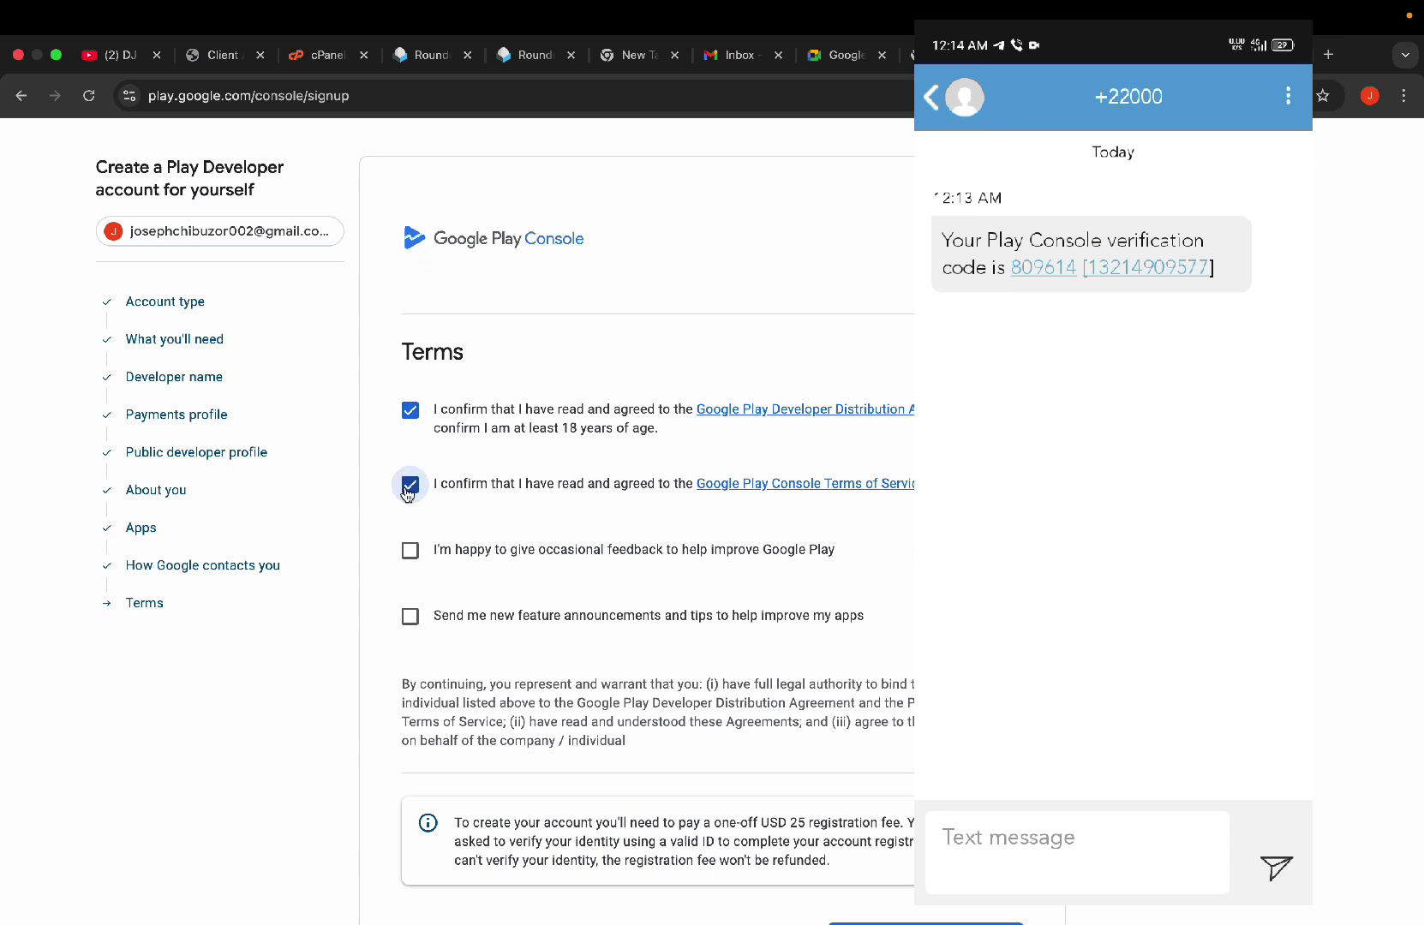
left_click(411, 550)
left_click(411, 617)
Create the account to bring up the $25 registration fee purchase dialog
scroll(804, 754, "down", 1)
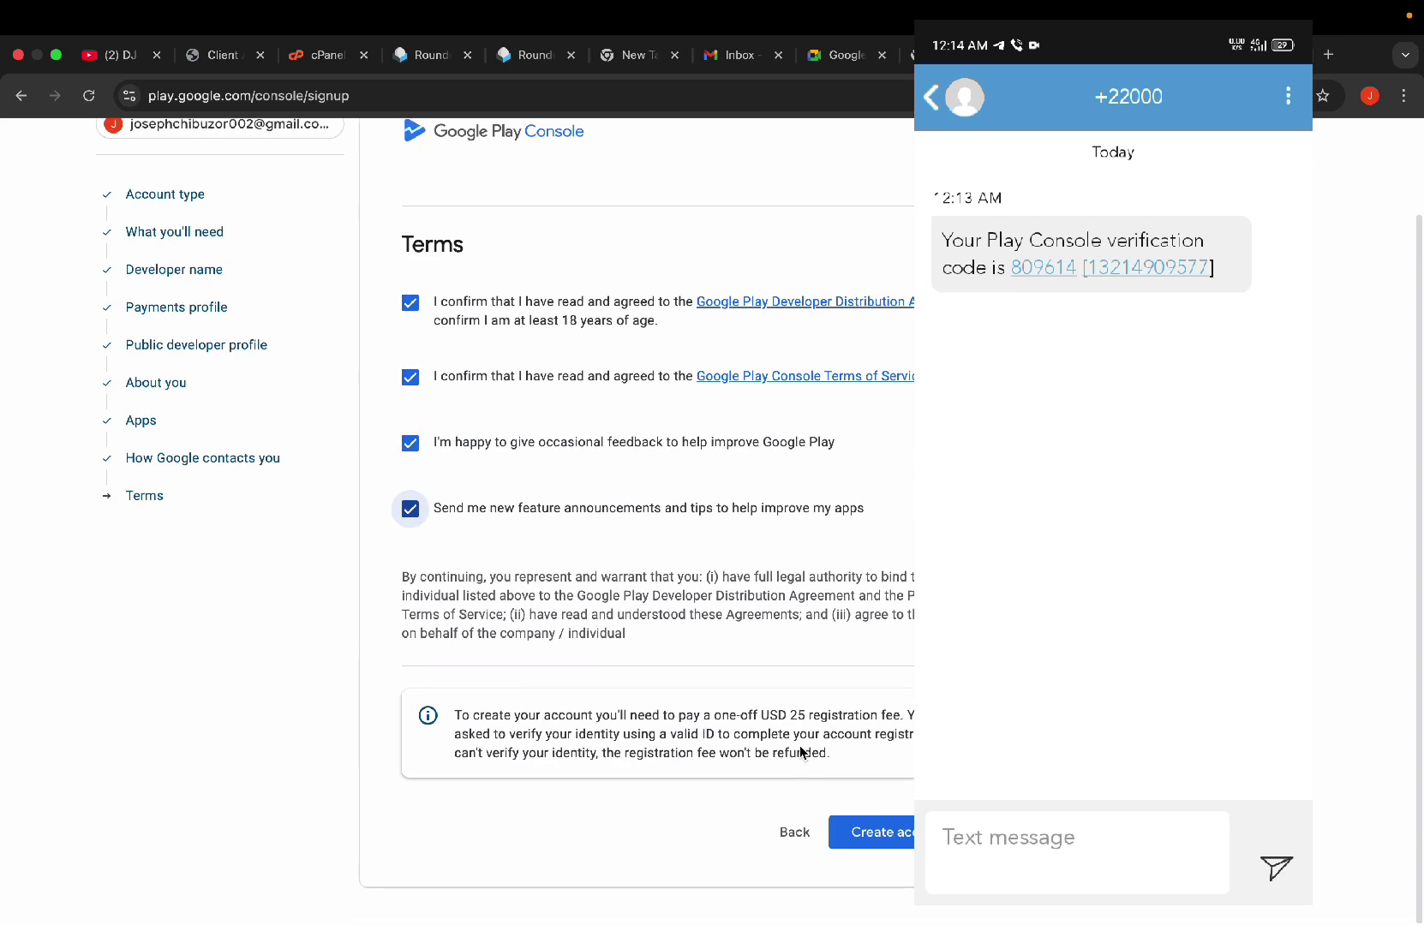
left_click(883, 832)
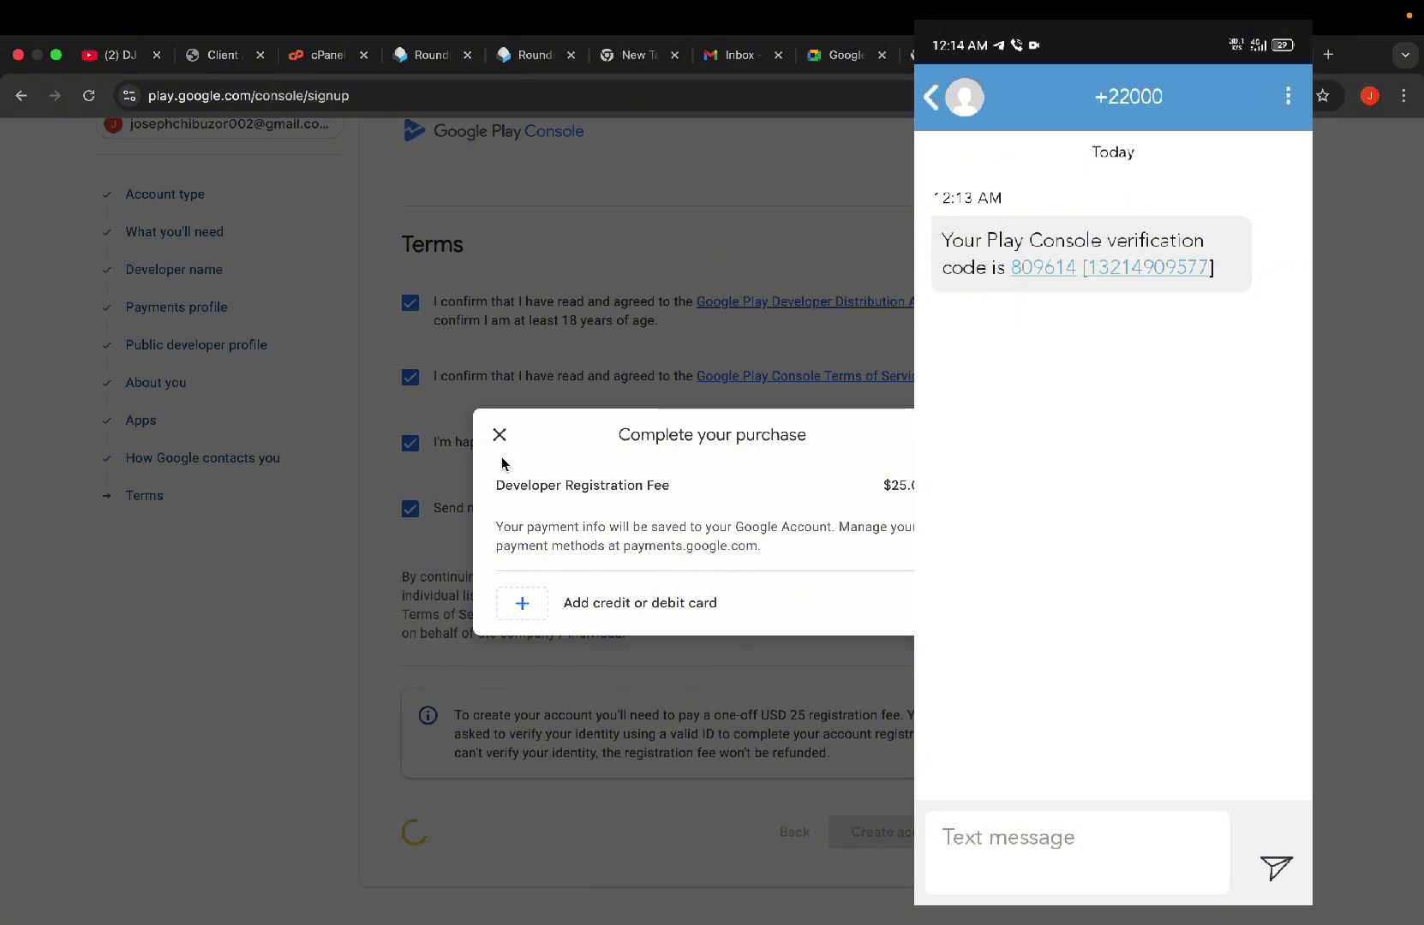
left_click(500, 434)
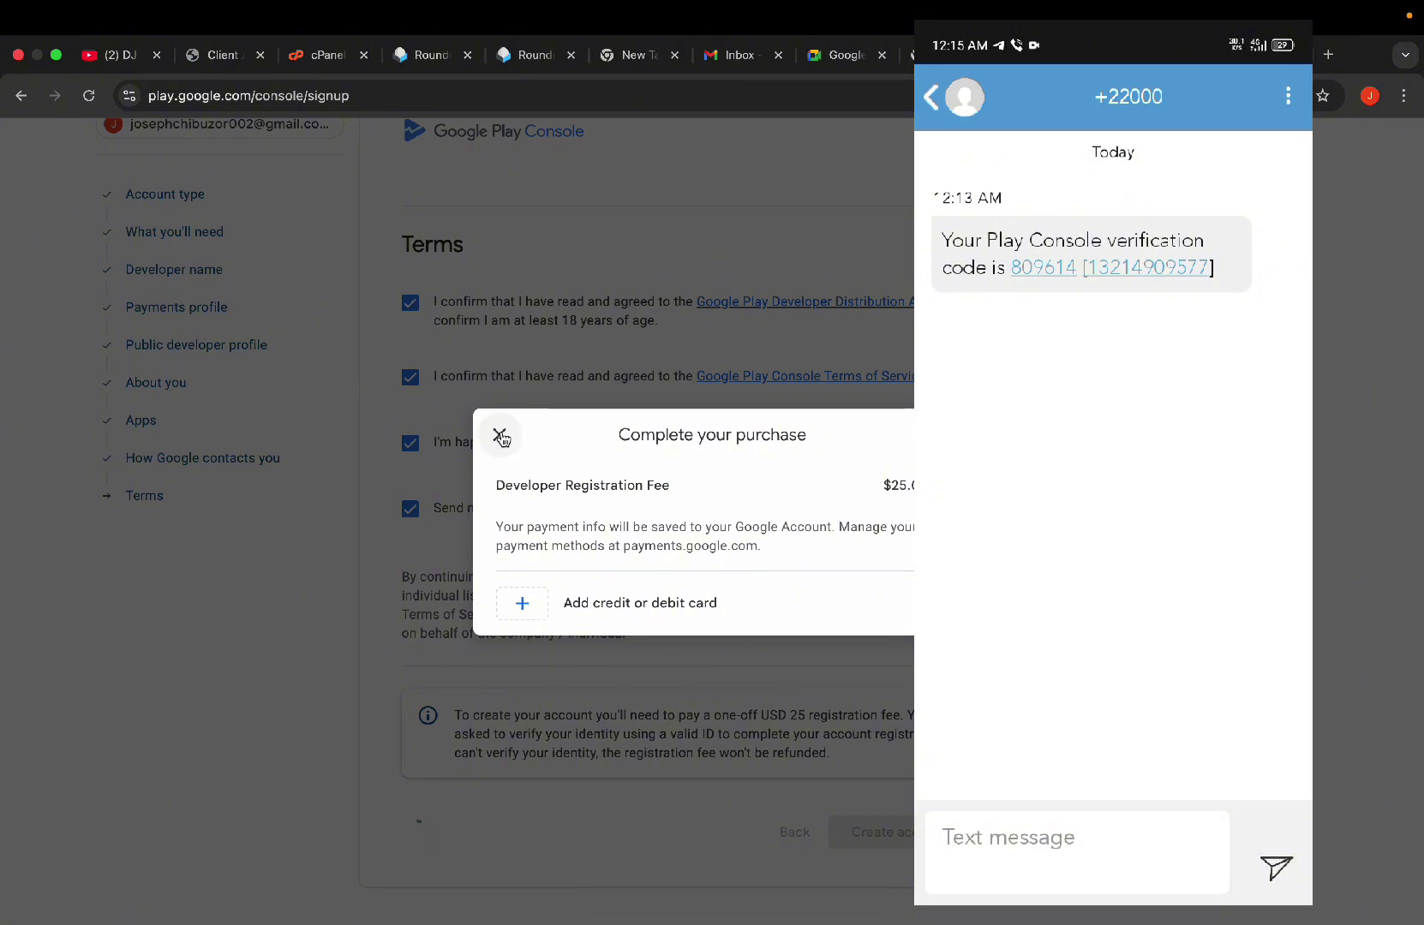